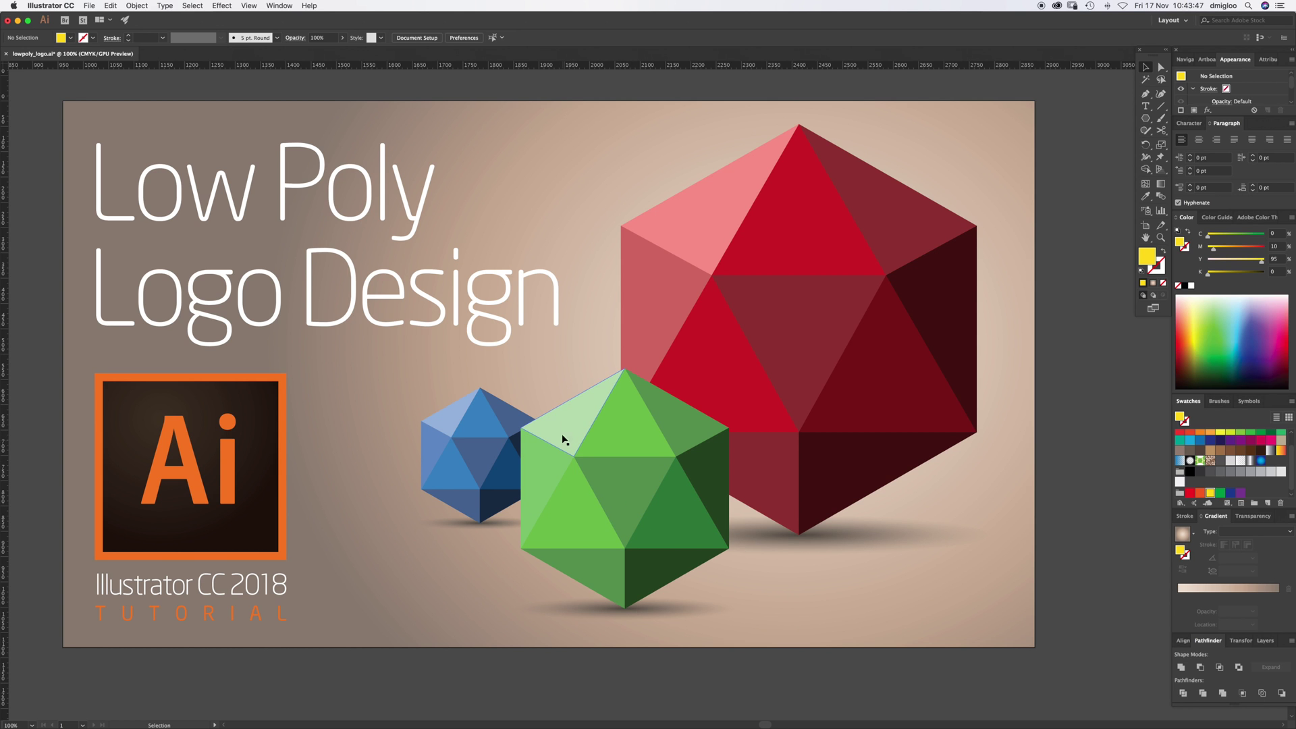
# Delete the title, logo, caption and the blue and green gems
pyautogui.press('super+0')
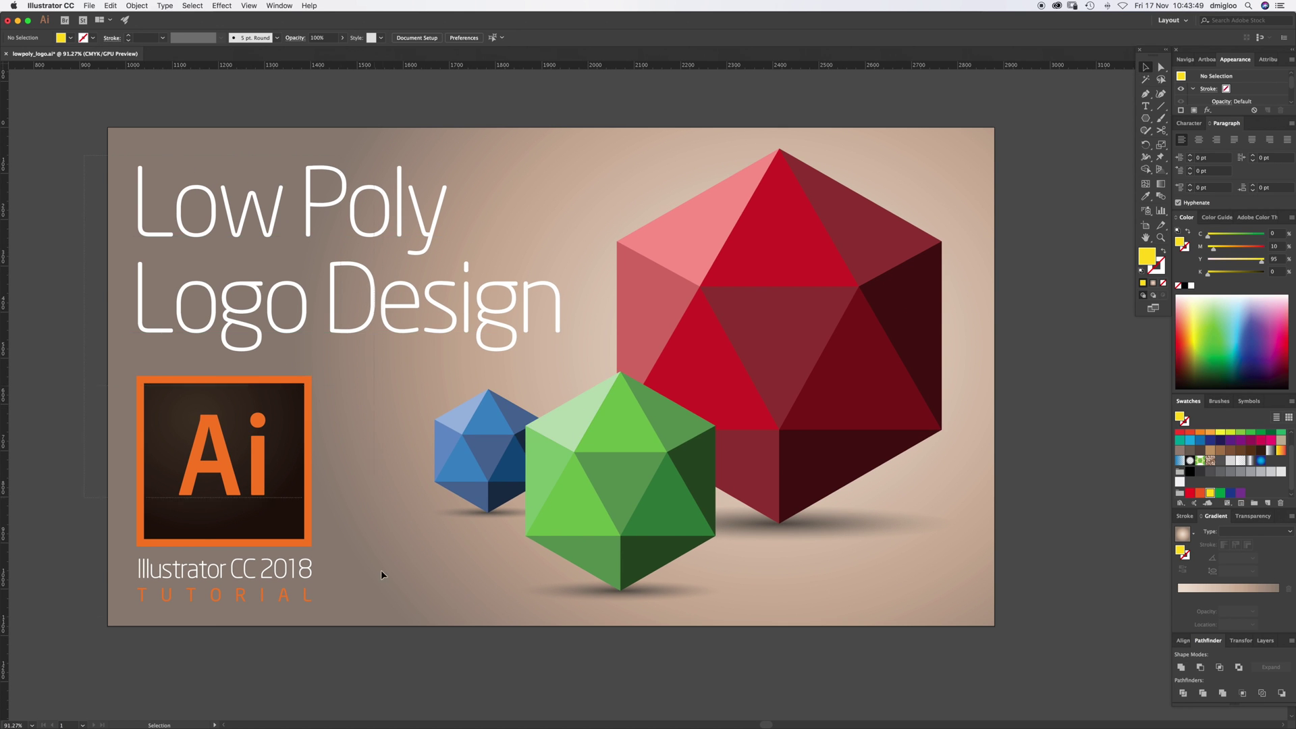
pyautogui.press('super+a')
pyautogui.press('Delete')
pyautogui.click(557, 515)
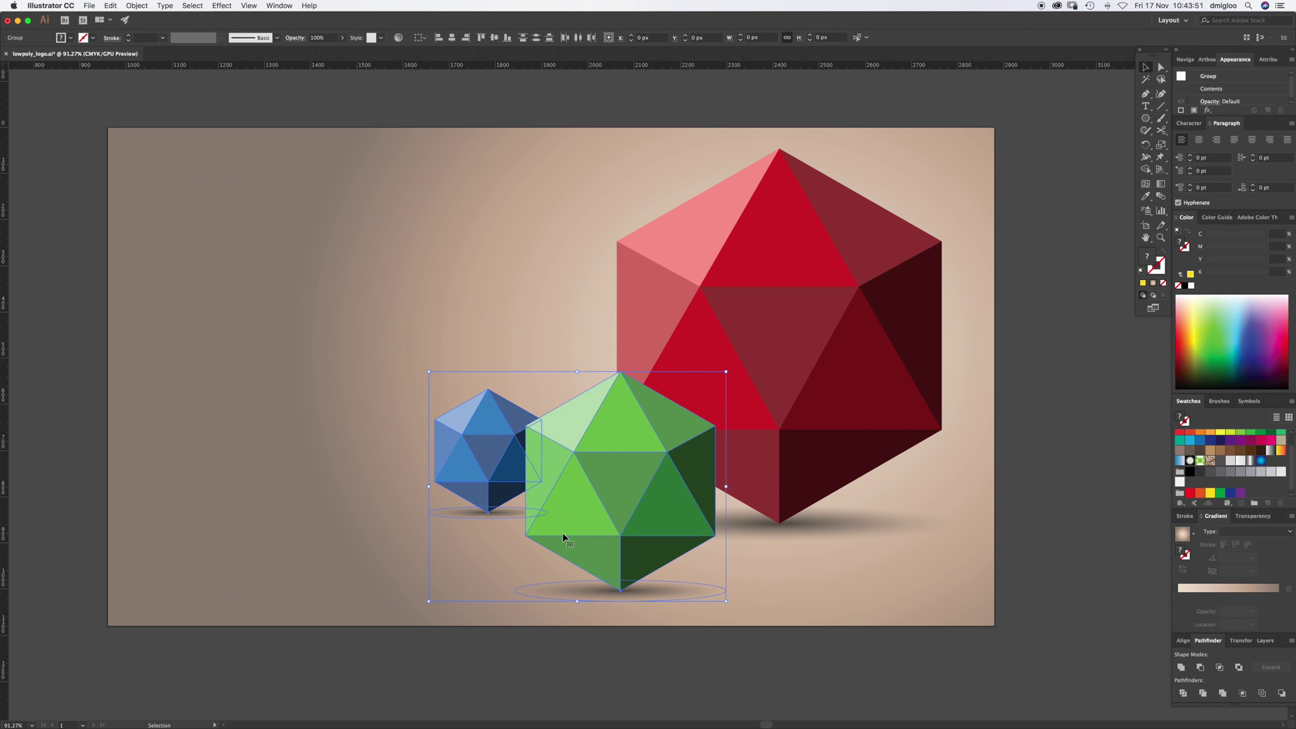
pyautogui.press('Delete')
# Shrink the red gem with its shadow and move it to the artboard's left side
pyautogui.click(940, 313)
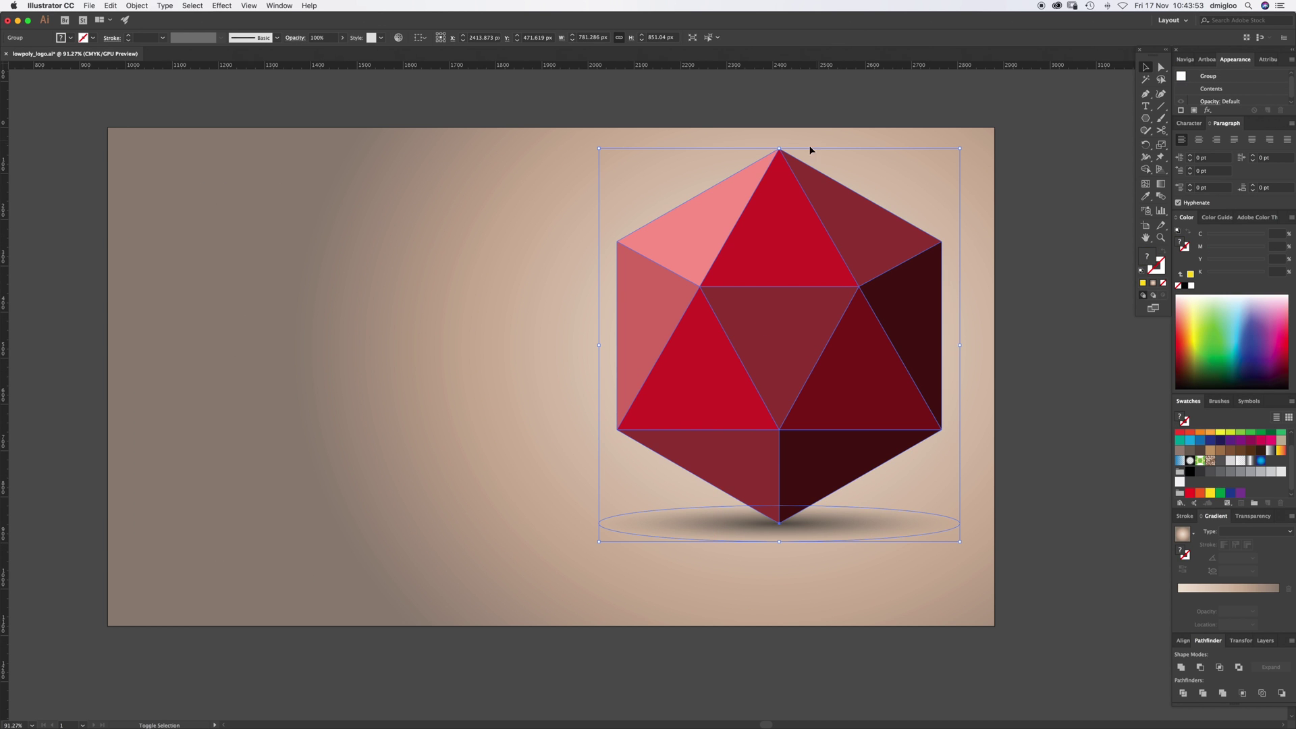
pyautogui.moveTo(779, 148); pyautogui.dragTo(780, 336)
pyautogui.moveTo(782, 381); pyautogui.dragTo(261, 321)
pyautogui.click(409, 110)
# Check in Document Setup that the artboard is 1920 by 1080, then select the background rectangle
pyautogui.click(419, 37)
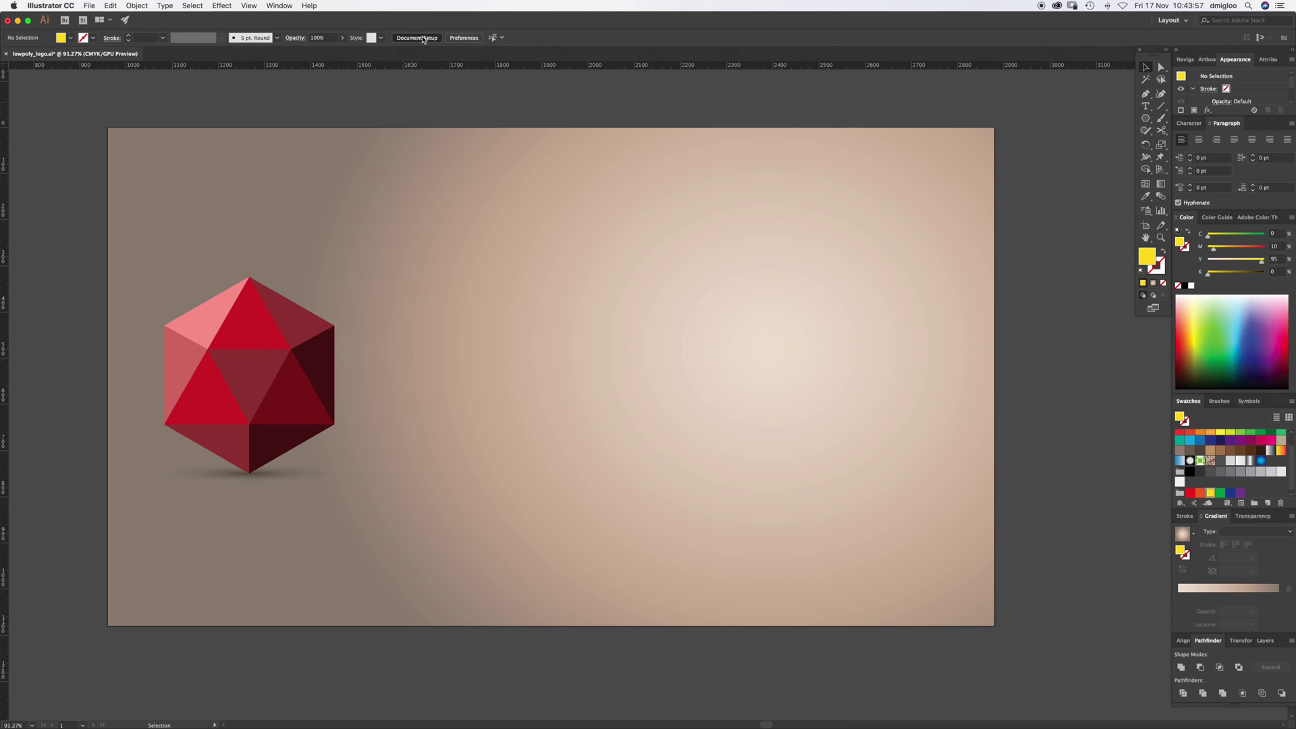
pyautogui.click(761, 163)
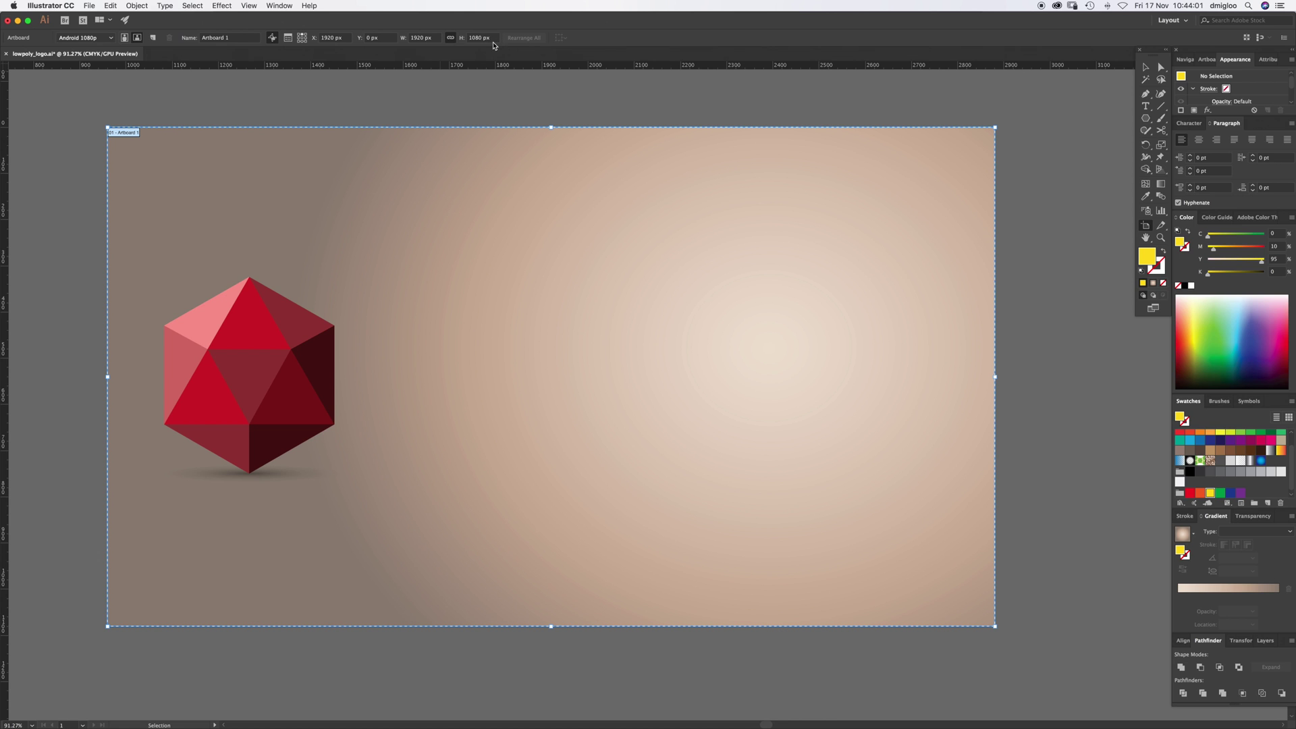
pyautogui.press('Escape')
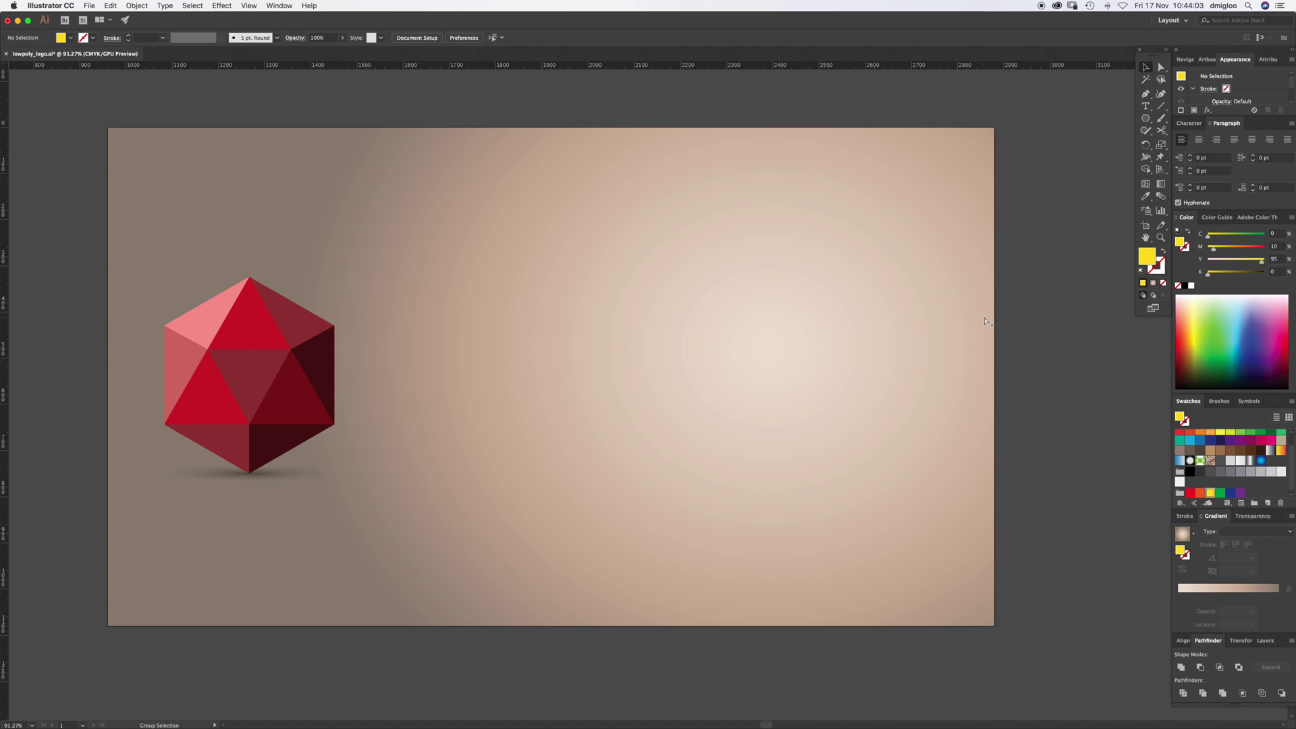
pyautogui.click(945, 291)
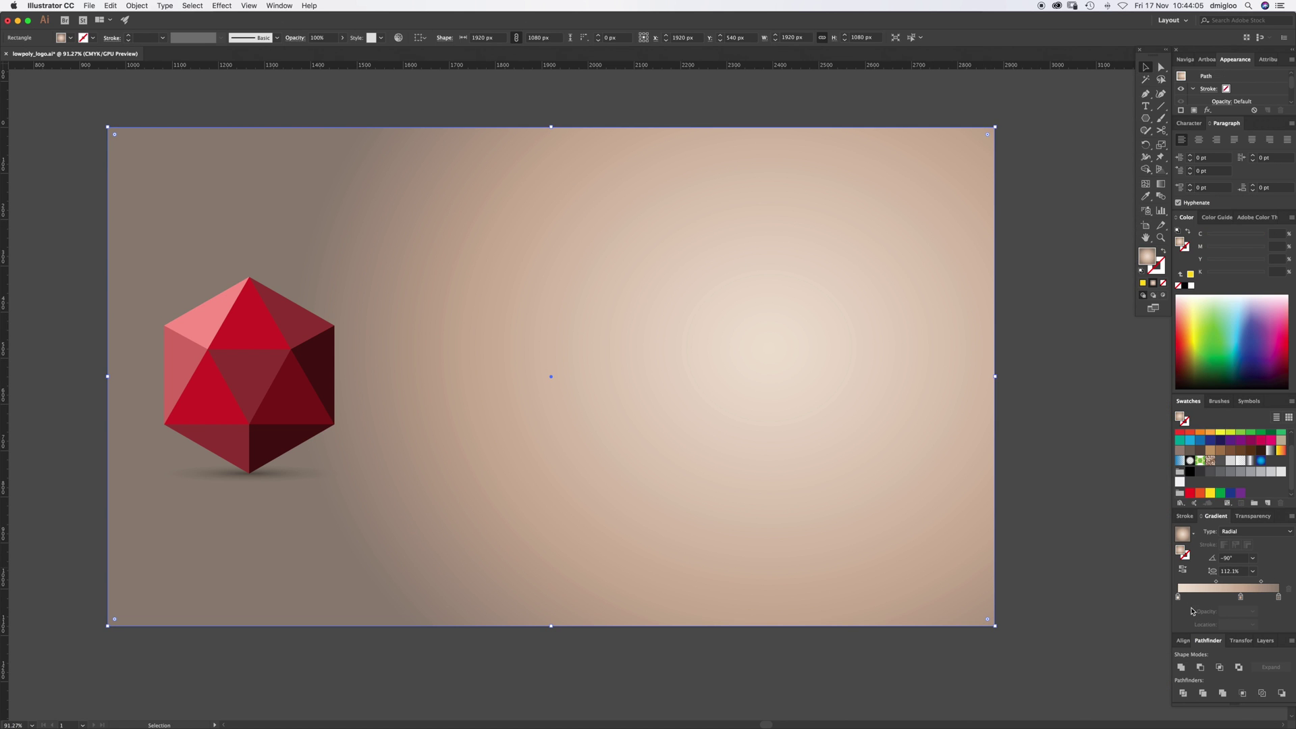
pyautogui.click(1162, 183)
pyautogui.press('super+minus')
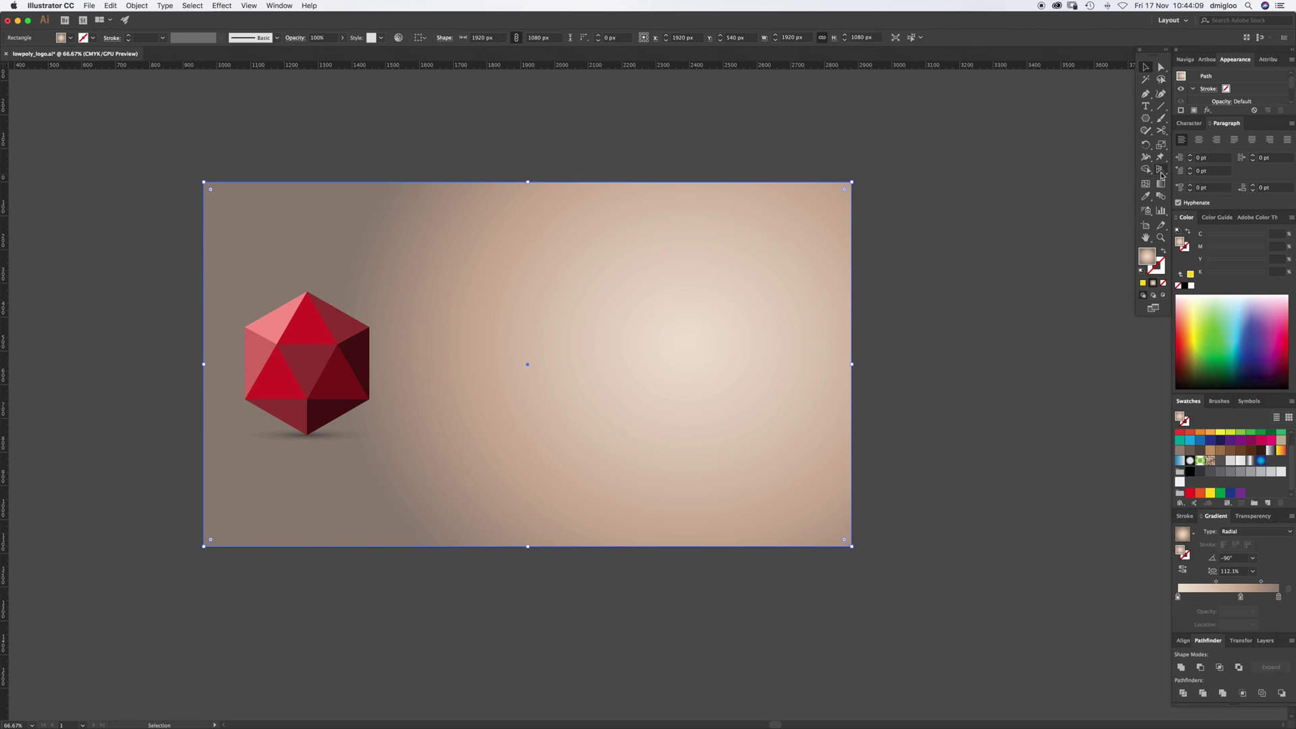
pyautogui.moveTo(687, 342)
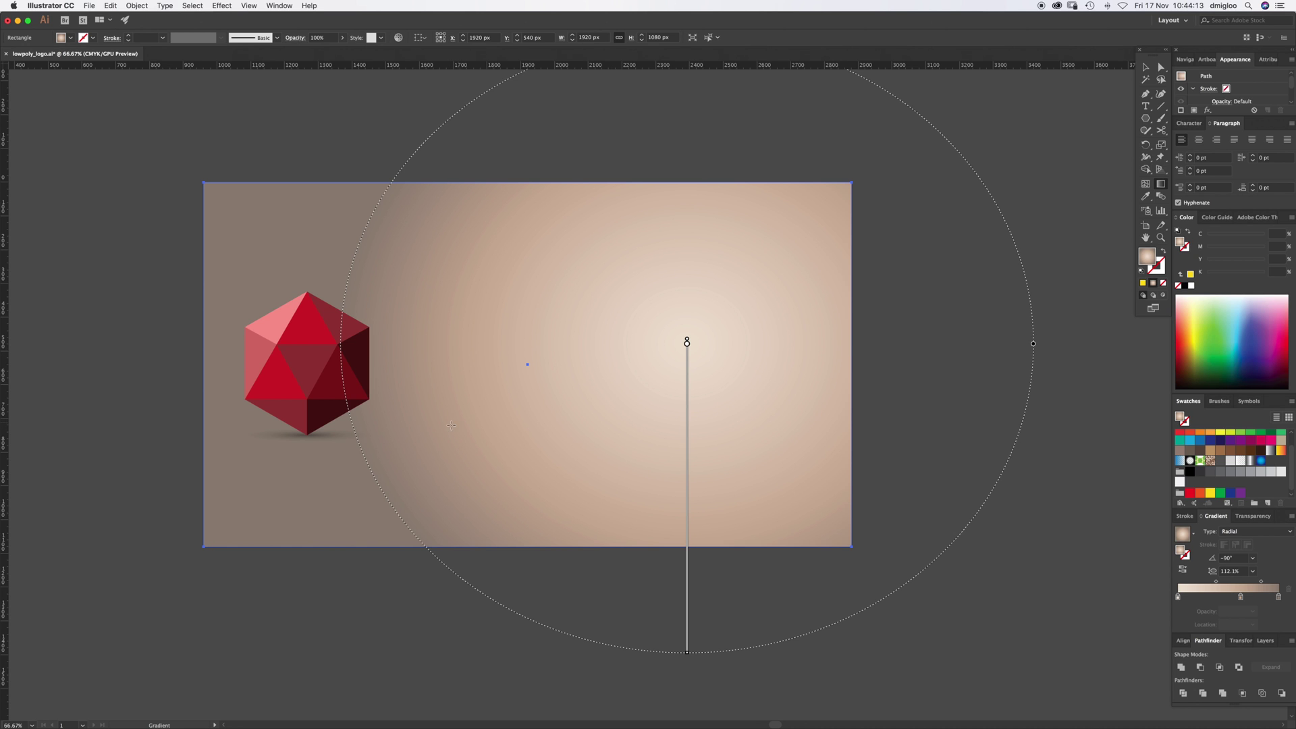
pyautogui.click(1178, 597)
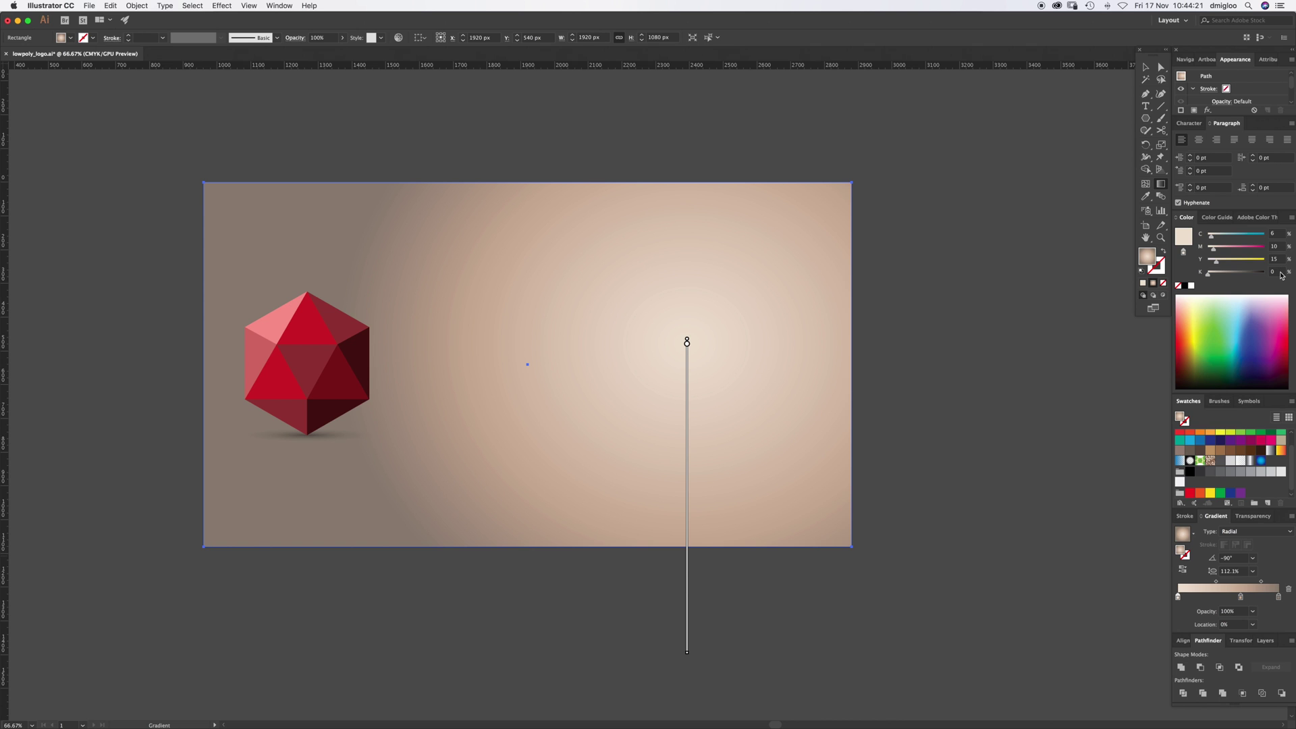
pyautogui.click(1240, 598)
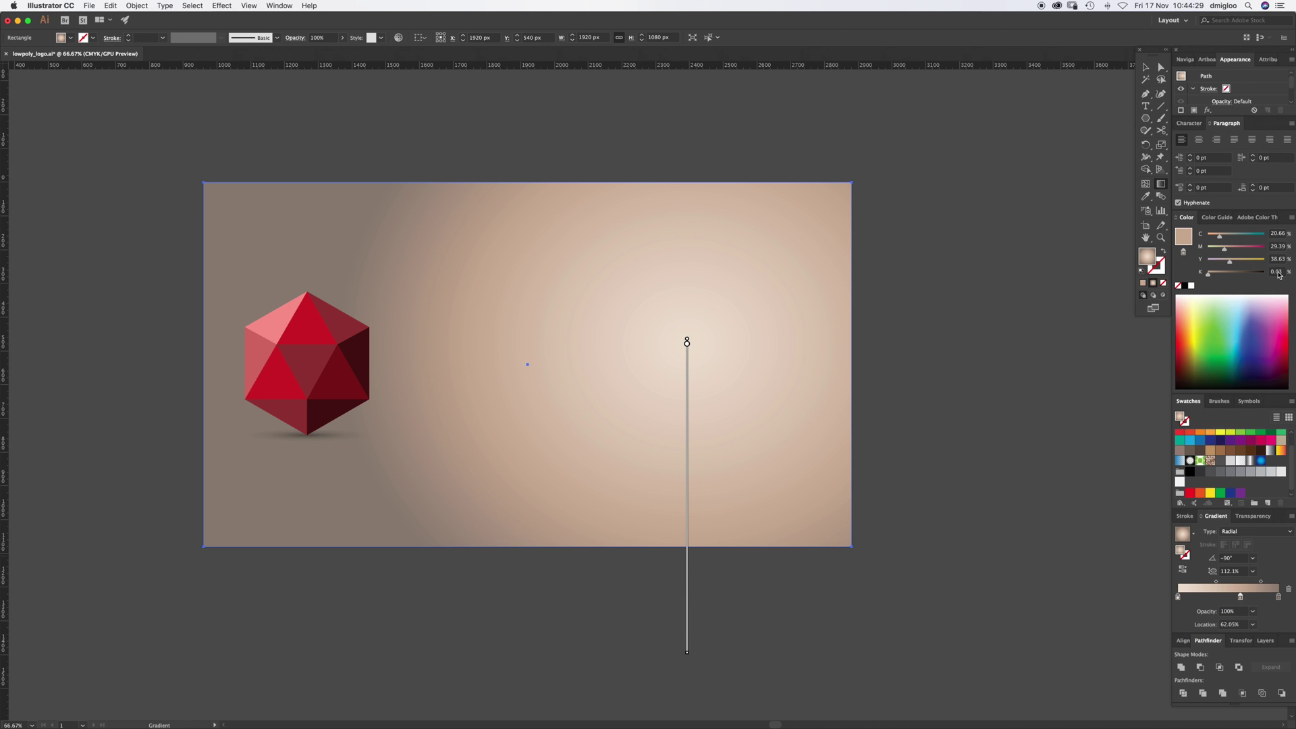
pyautogui.click(1279, 597)
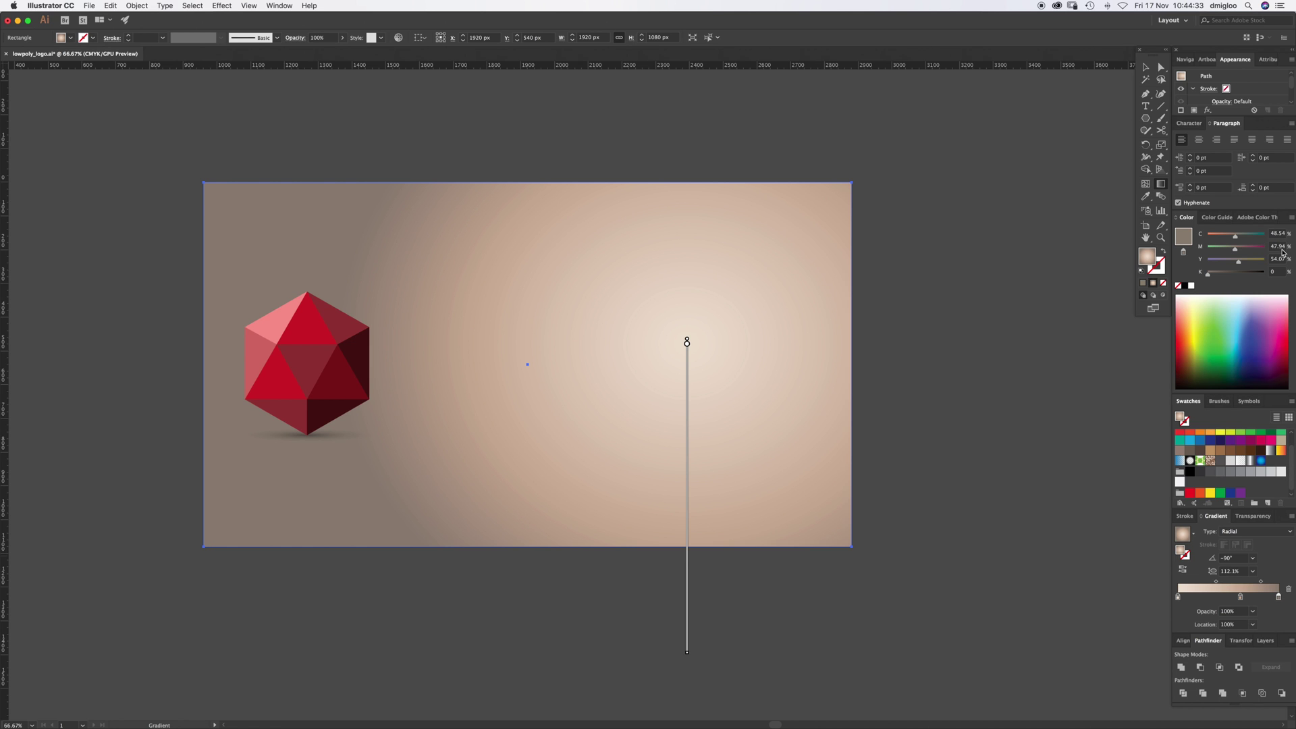
pyautogui.moveTo(858, 358)
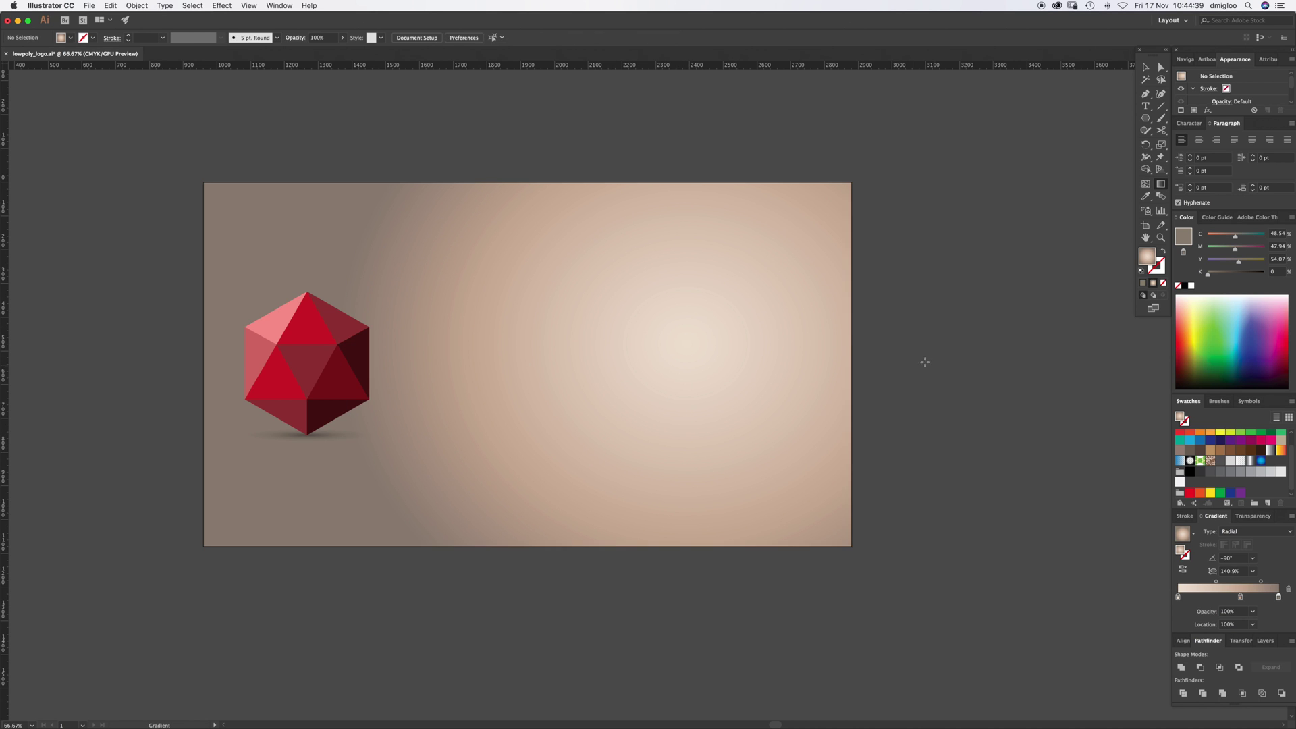
pyautogui.press('v')
pyautogui.press('a')
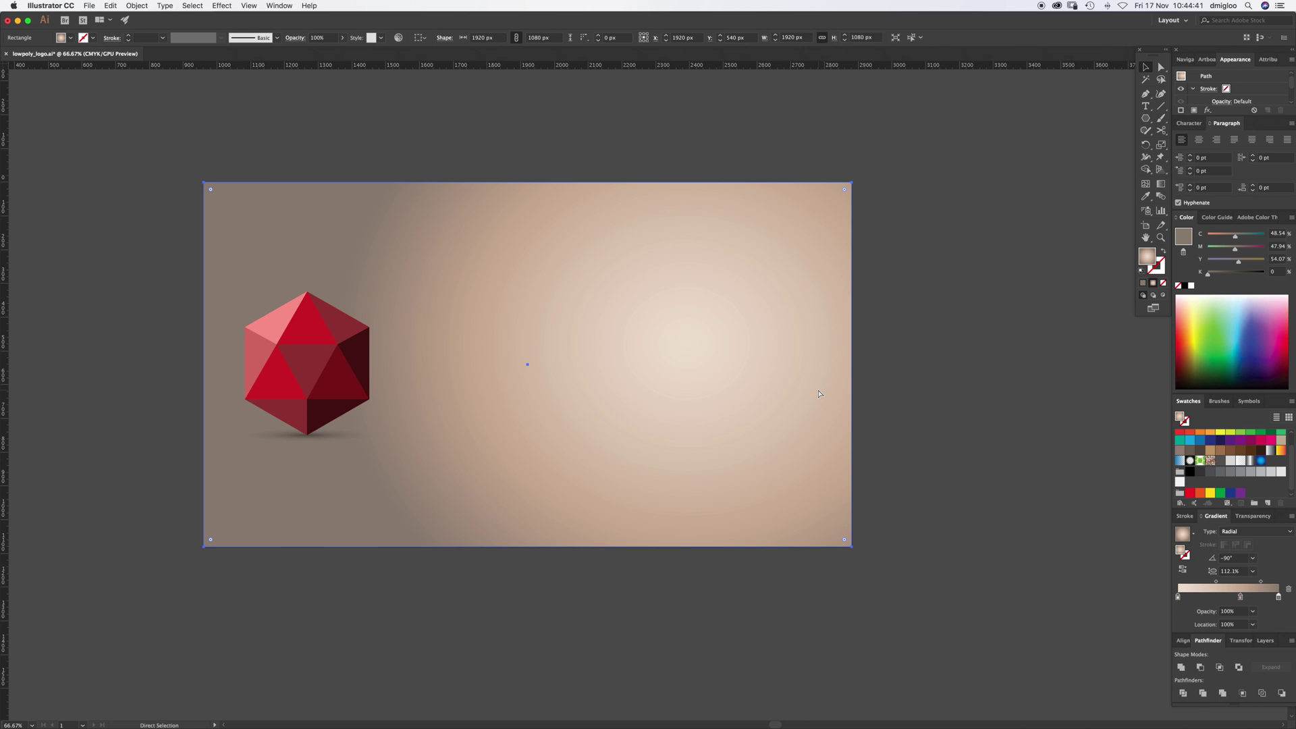
# At 100% zoom, draw a hexagon with the Polygon Tool and fill it K 70 grey
pyautogui.press('v')
pyautogui.press('super+shift+a')
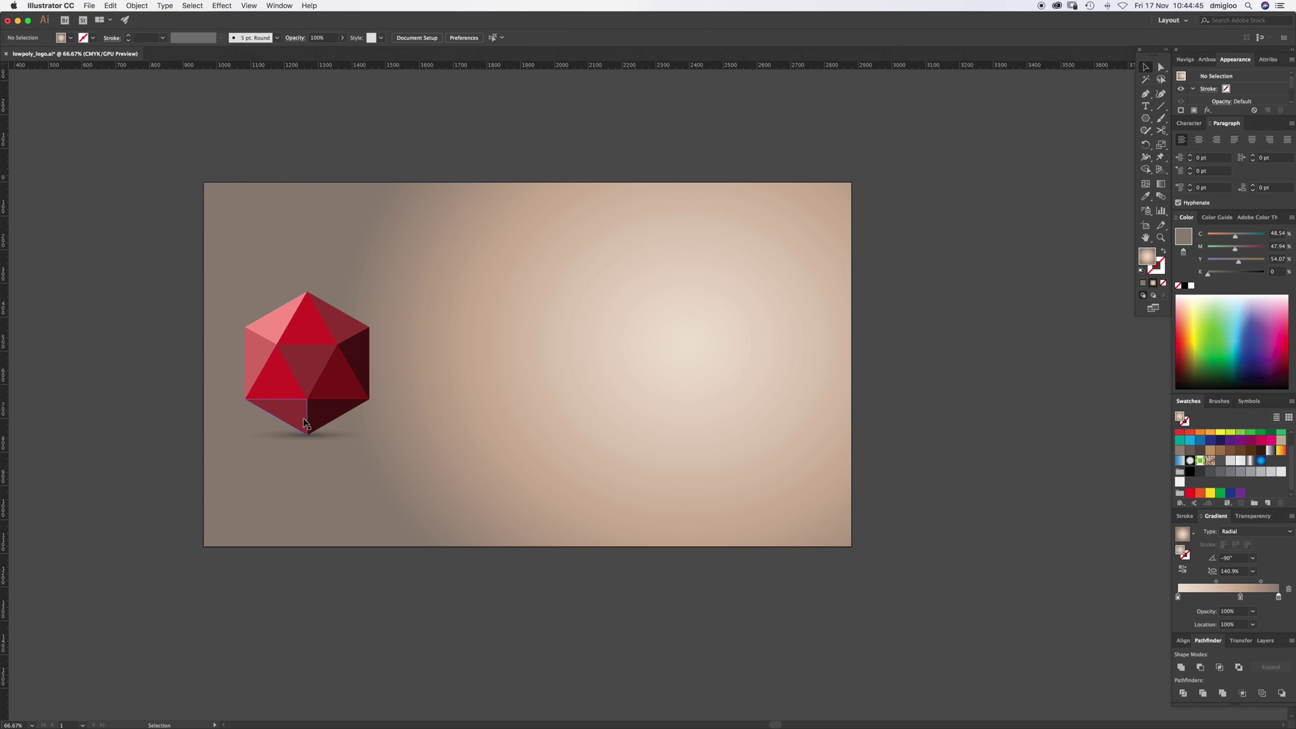
pyautogui.press('super+equal')
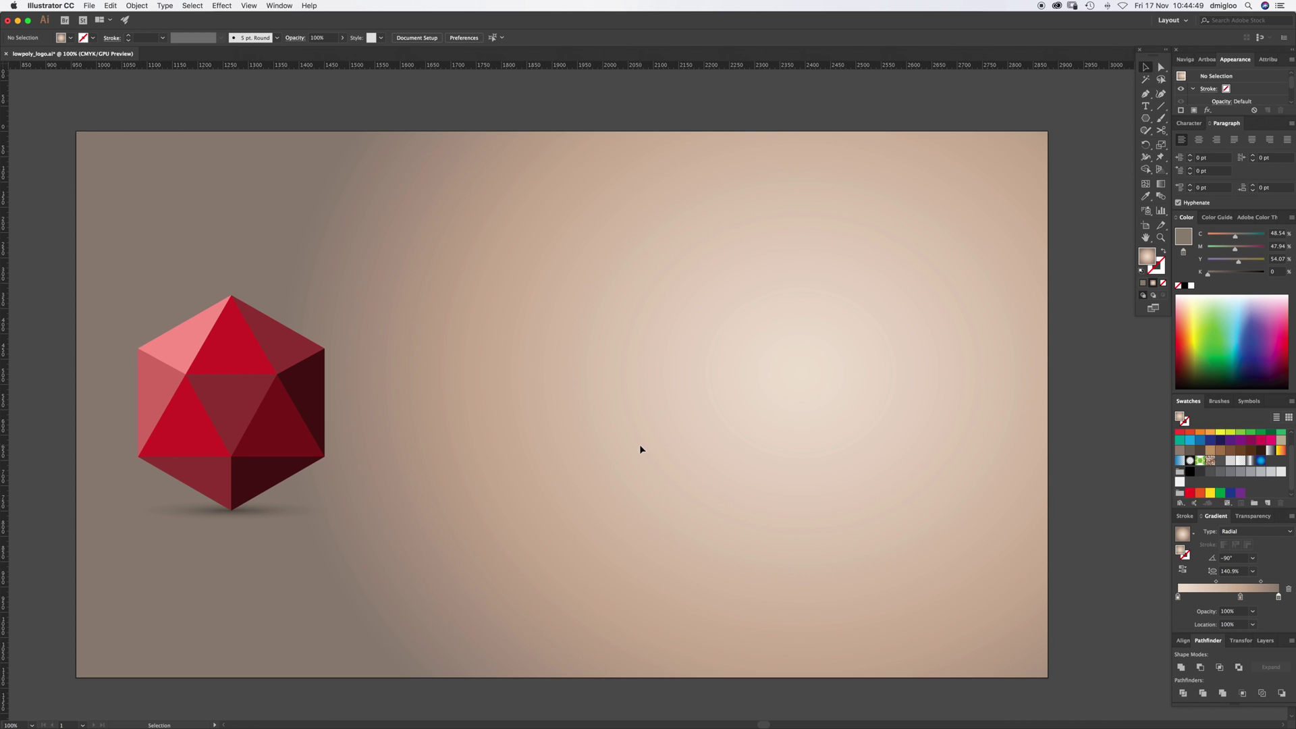
pyautogui.click(1147, 121)
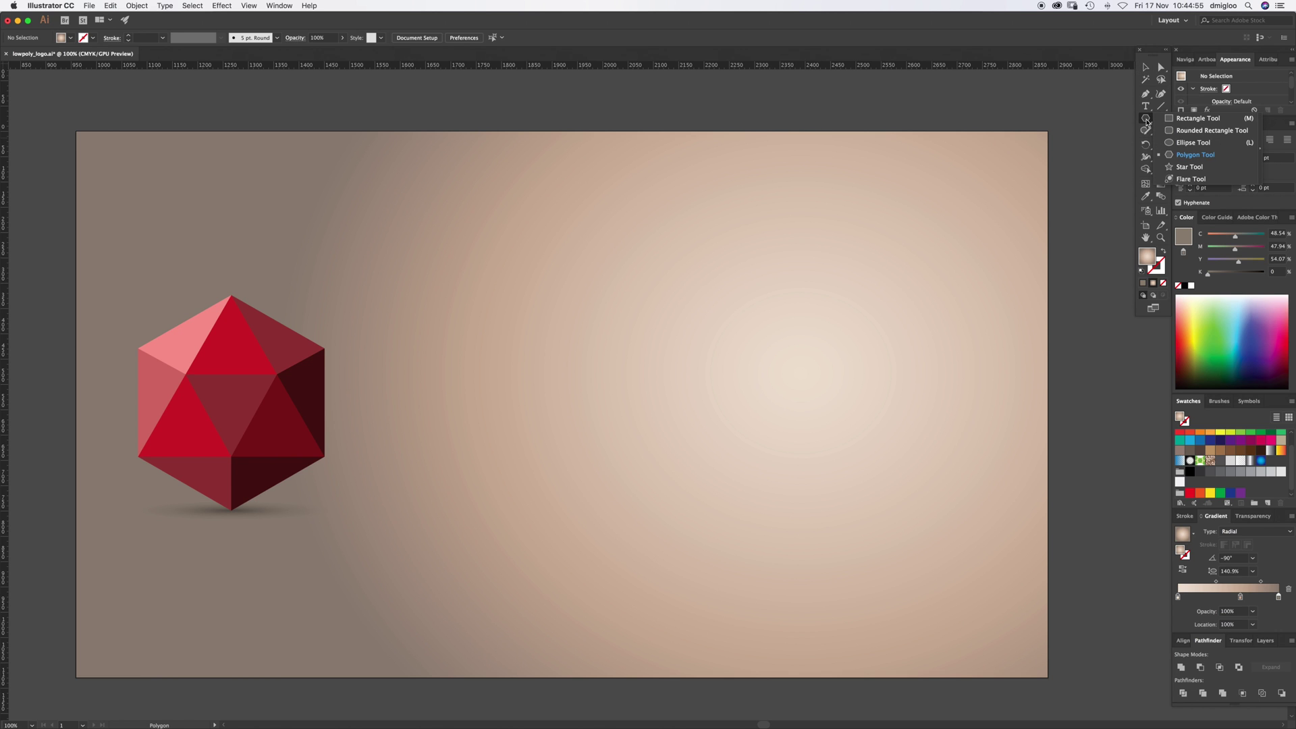
pyautogui.click(1194, 155)
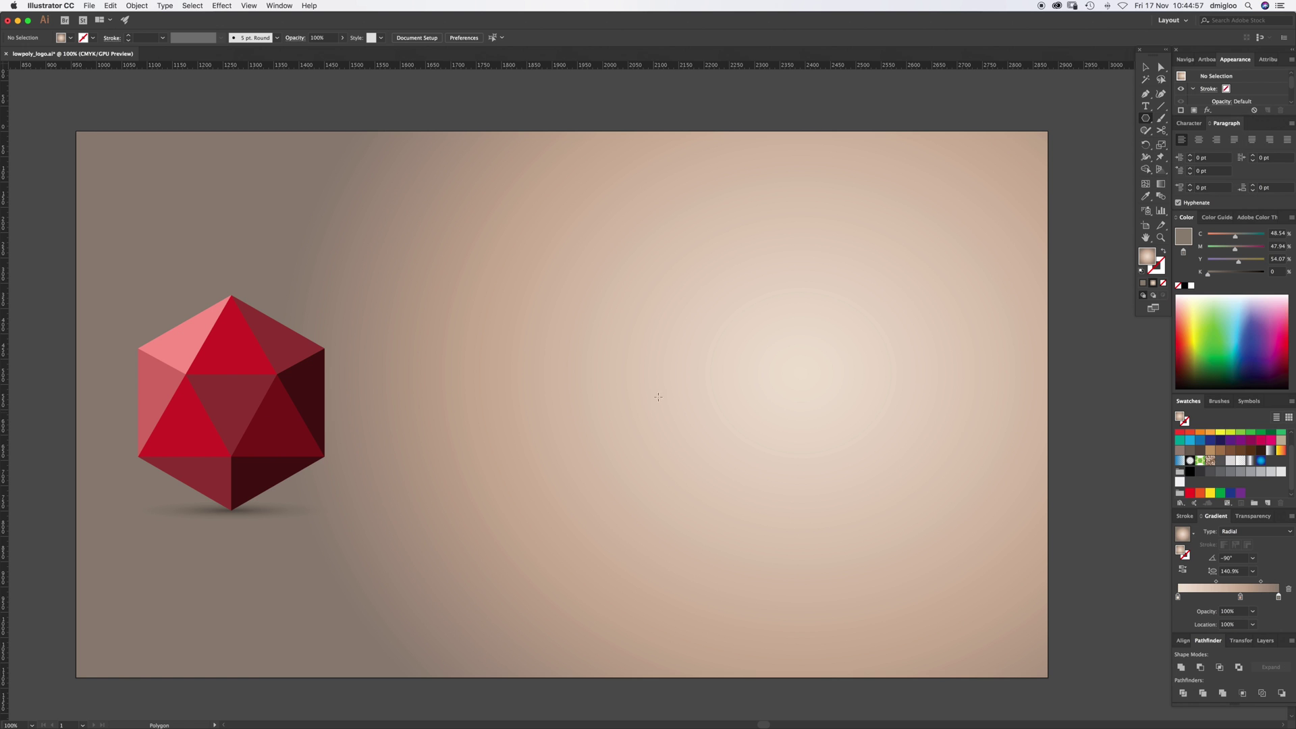
pyautogui.moveTo(645, 343); pyautogui.dragTo(734, 482)
pyautogui.press('v')
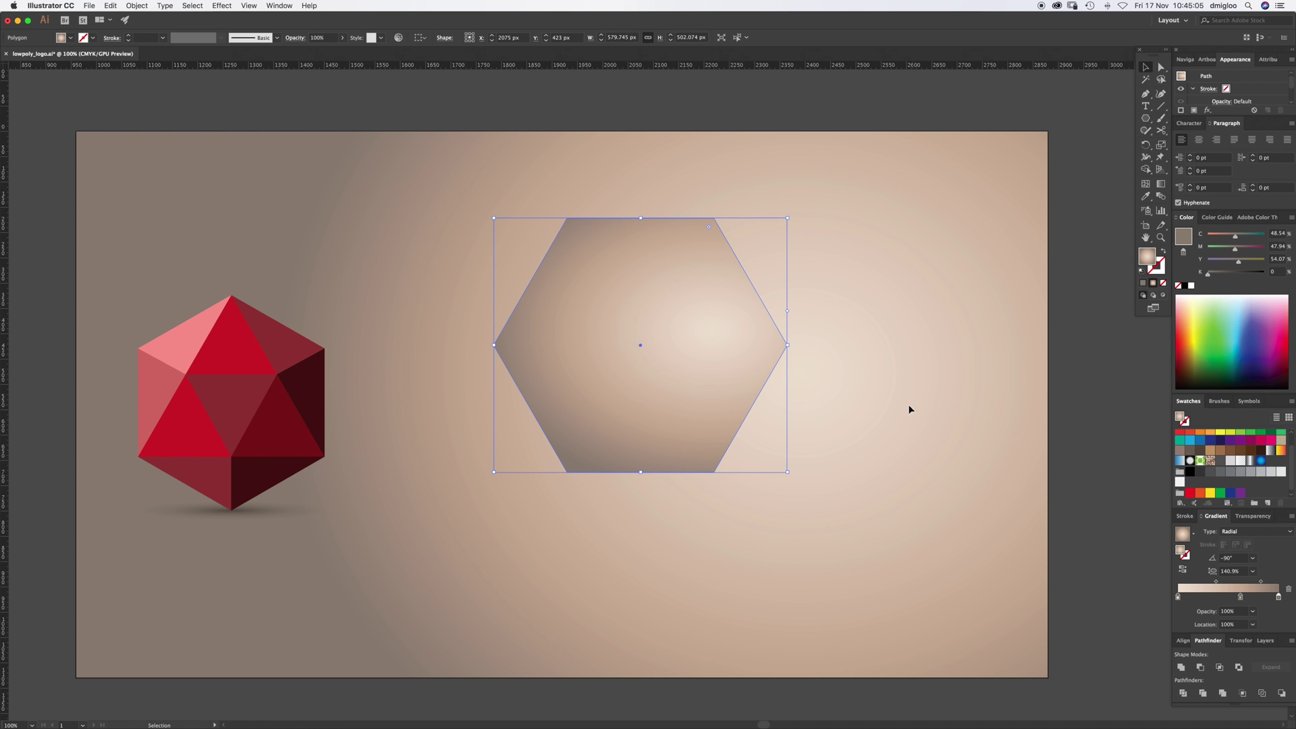
pyautogui.click(1221, 473)
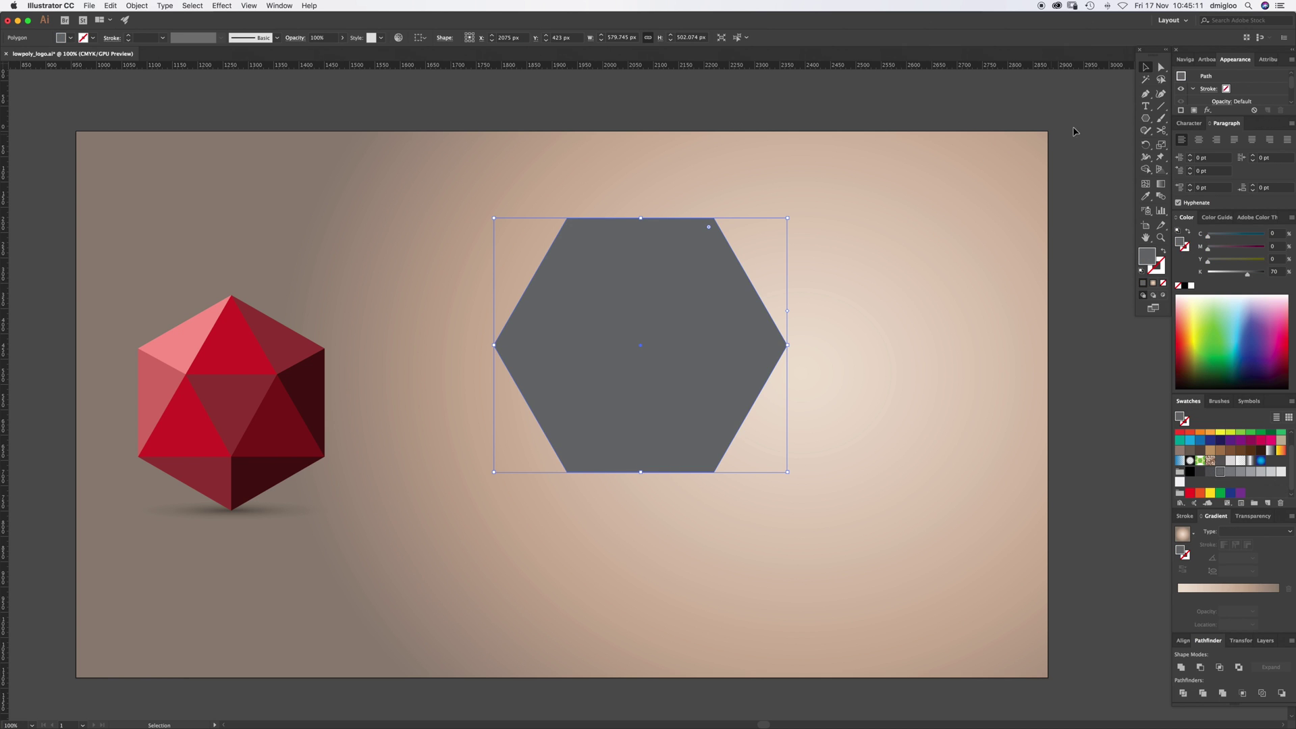
# Rotate the hexagon 30° and move it toward the artboard's right side
pyautogui.doubleClick(1148, 146)
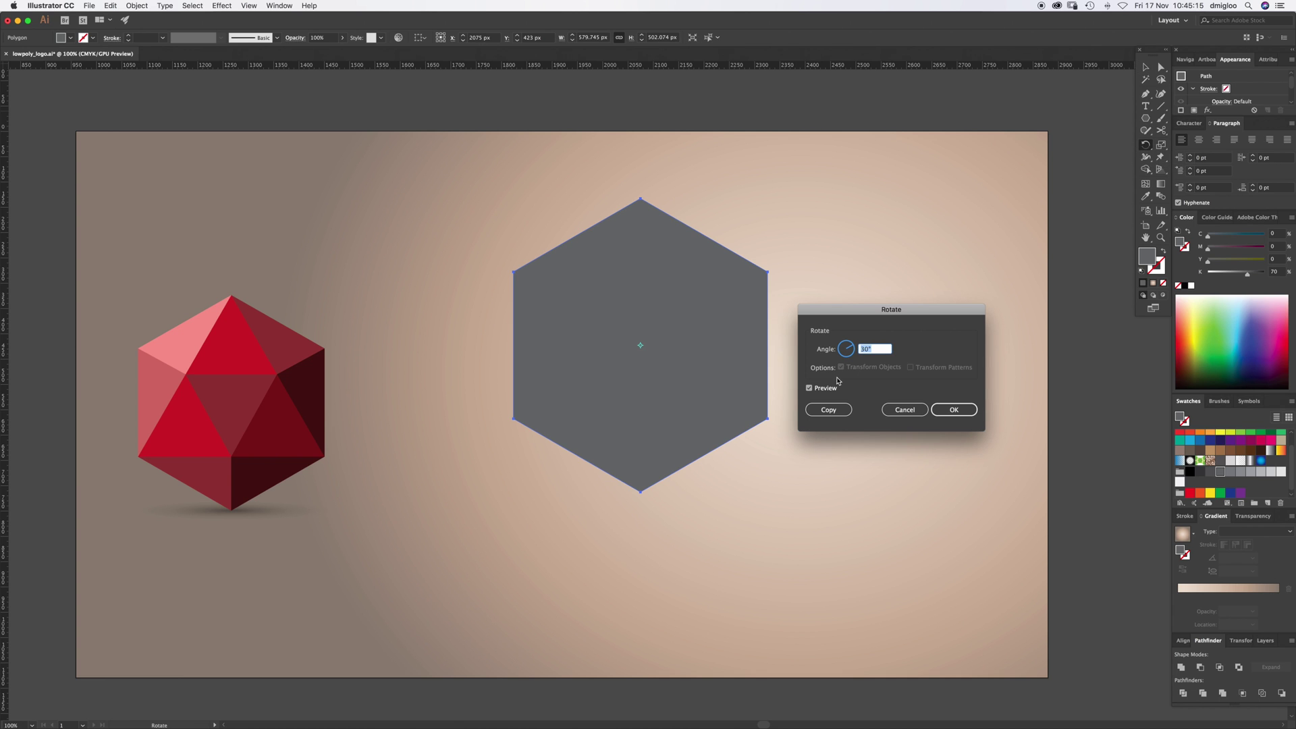
pyautogui.click(952, 408)
pyautogui.press('v')
pyautogui.click(850, 385)
pyautogui.click(685, 380)
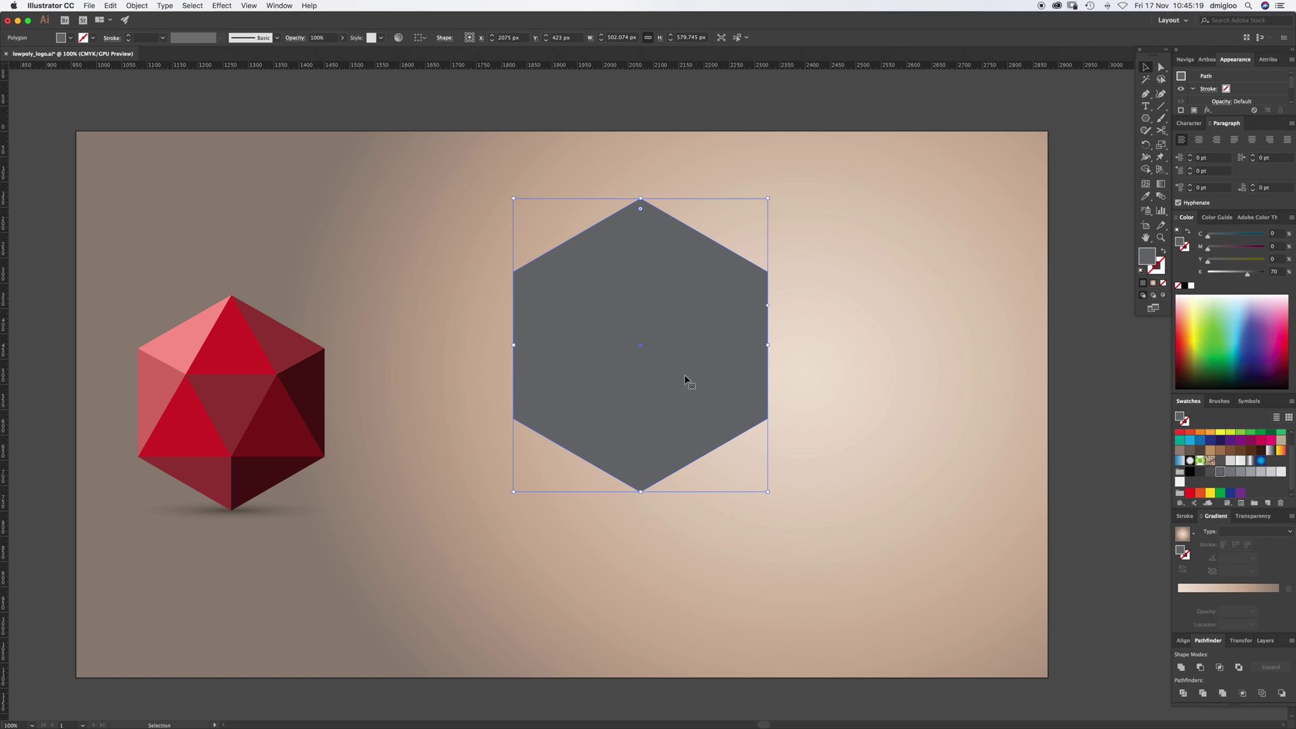
pyautogui.click(801, 379)
pyautogui.moveTo(725, 399); pyautogui.dragTo(910, 410)
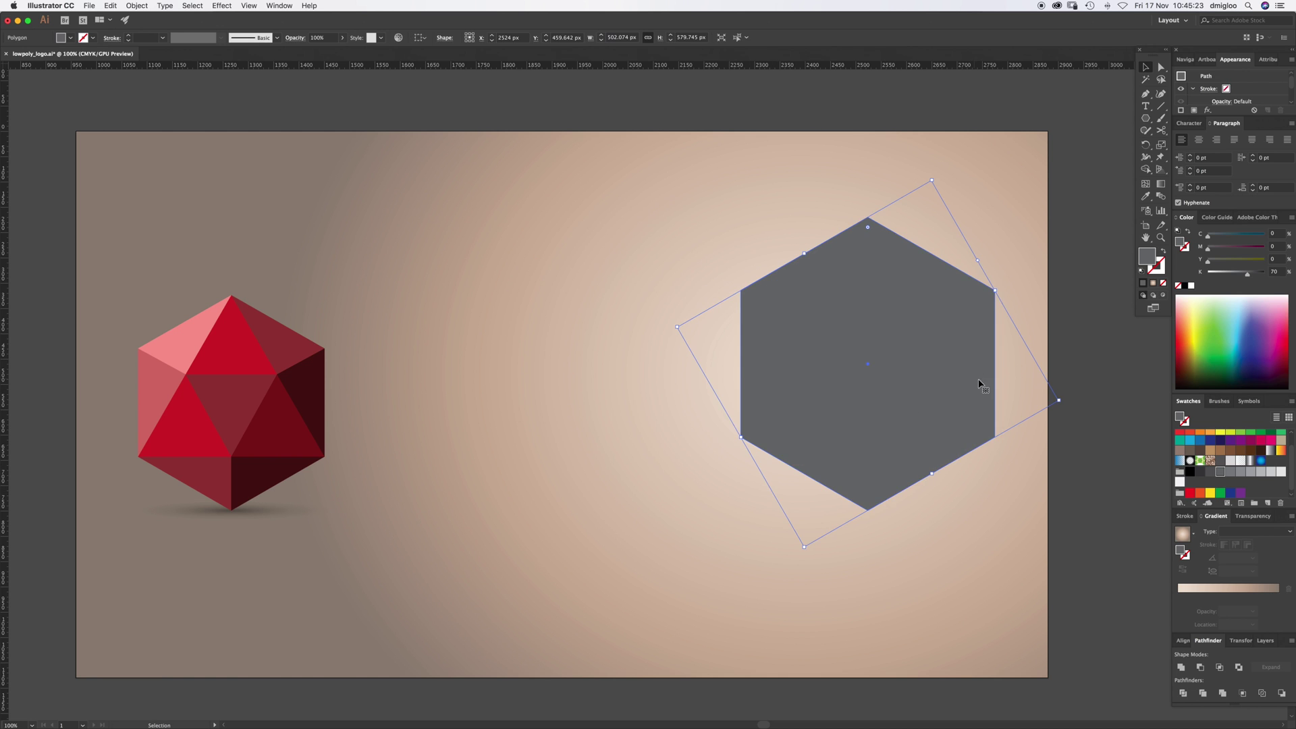
pyautogui.press('super+z')
pyautogui.press('super+z')
pyautogui.press('super+shift+z')
pyautogui.press('super+shift+z')
# Give the hexagon a 1 px grey stroke and no fill
pyautogui.click(1159, 271)
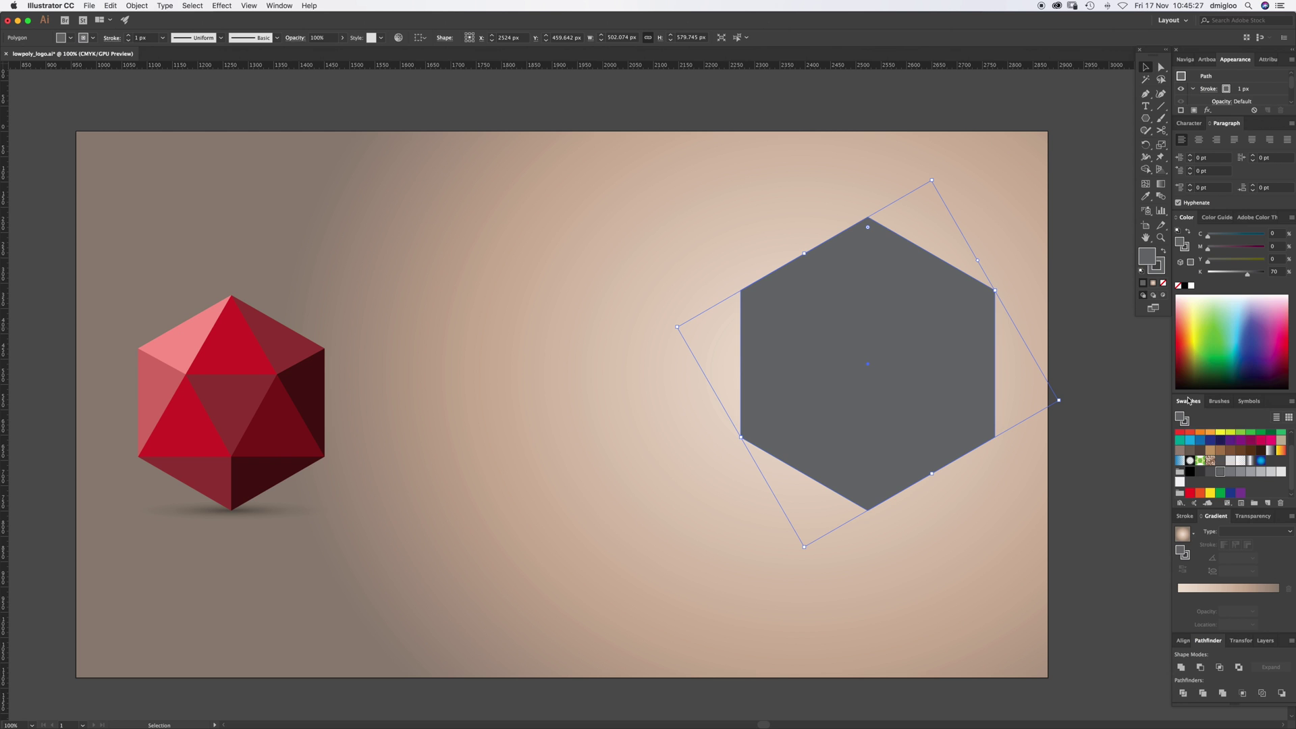
pyautogui.scroll(2, 1186, 440)
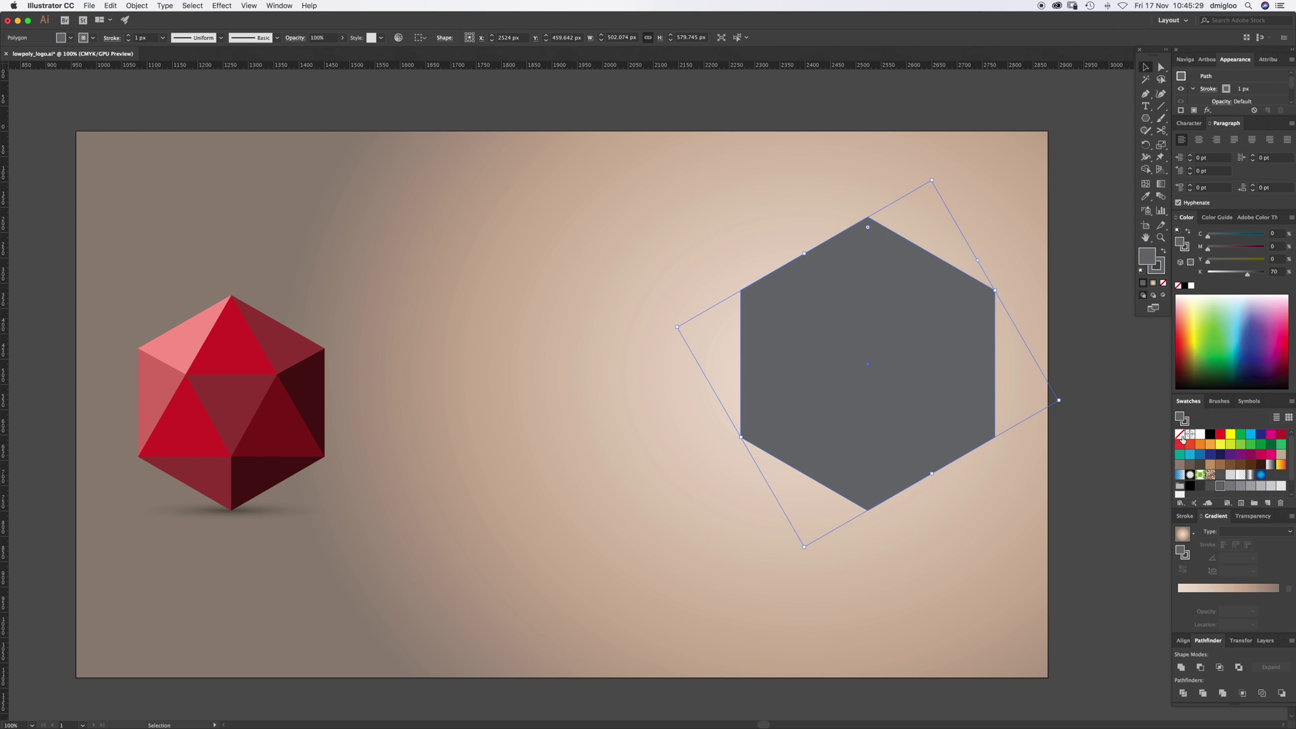
pyautogui.click(1180, 436)
pyautogui.click(1124, 372)
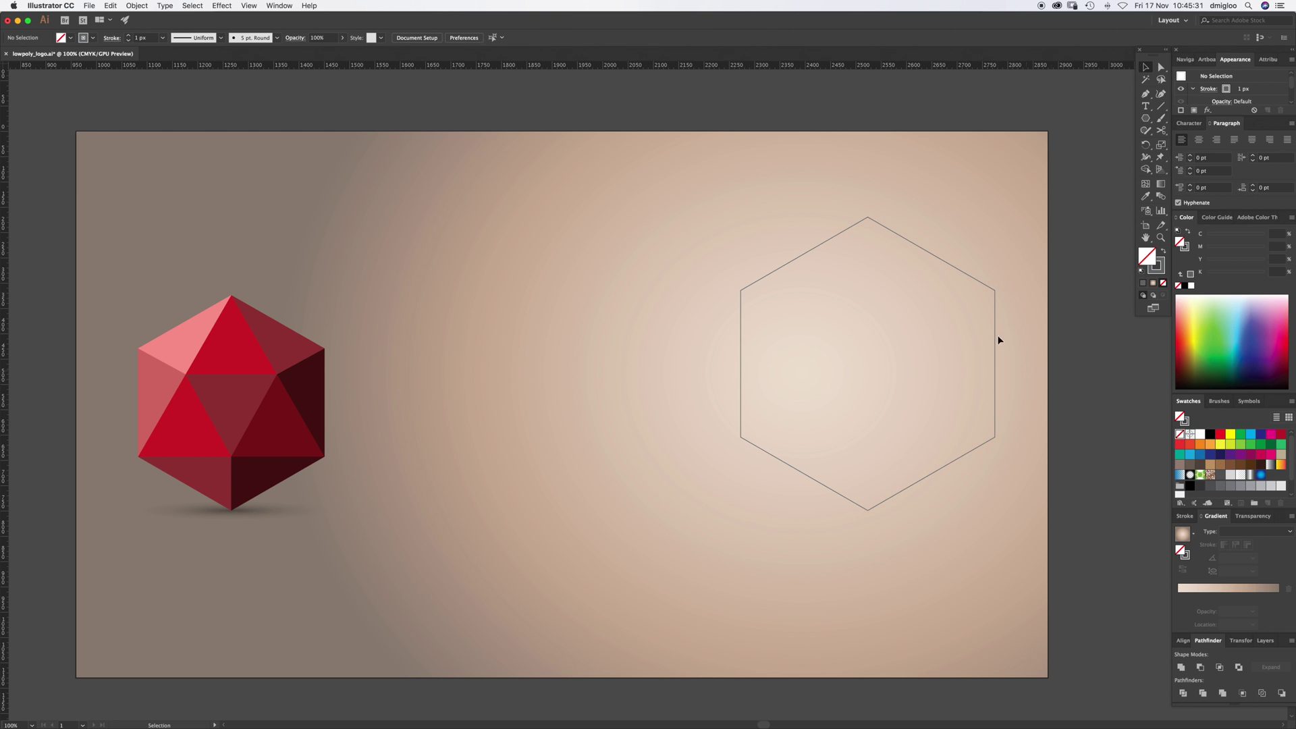
# Draw a three-sided polygon left of the hexagon and swap its stroke to a dark grey fill
pyautogui.click(1146, 119)
pyautogui.moveTo(538, 310); pyautogui.dragTo(613, 343)
pyautogui.press('Down')
pyautogui.press('Down')
pyautogui.press('Down')
pyautogui.press('v')
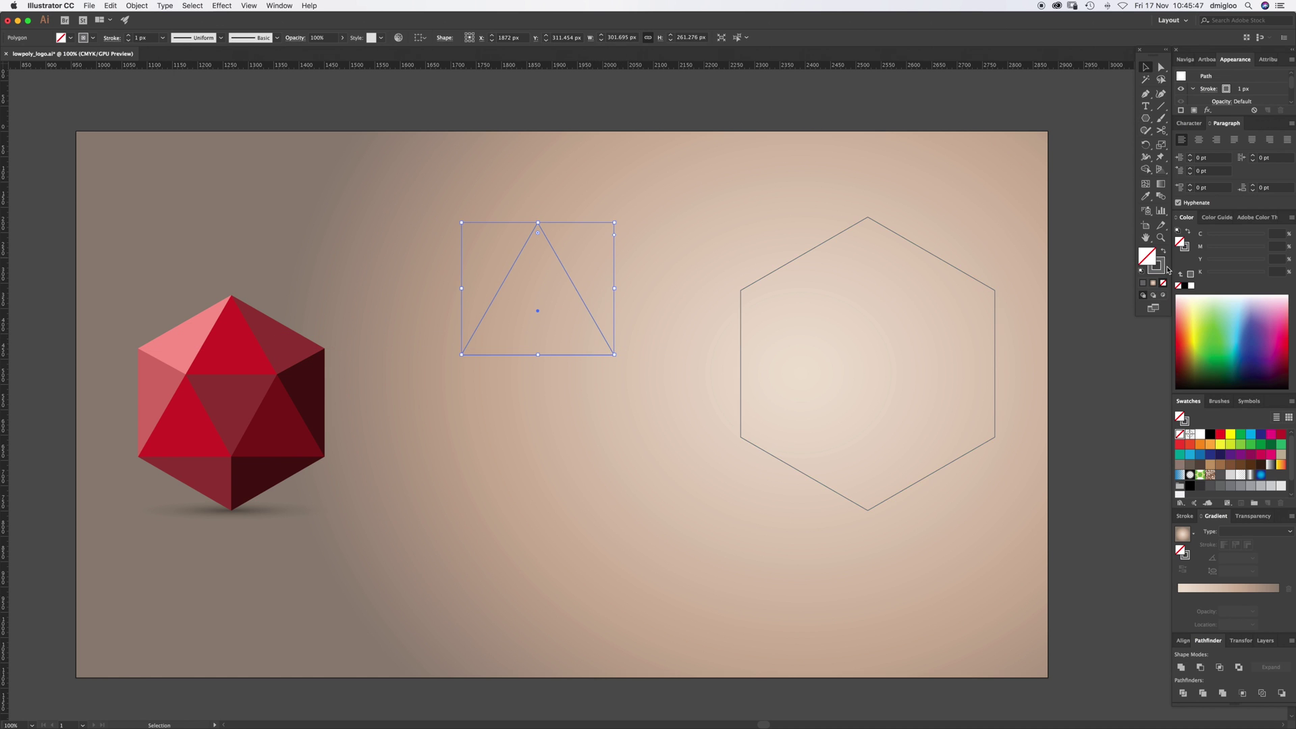
pyautogui.hotkey('shift', 'x')
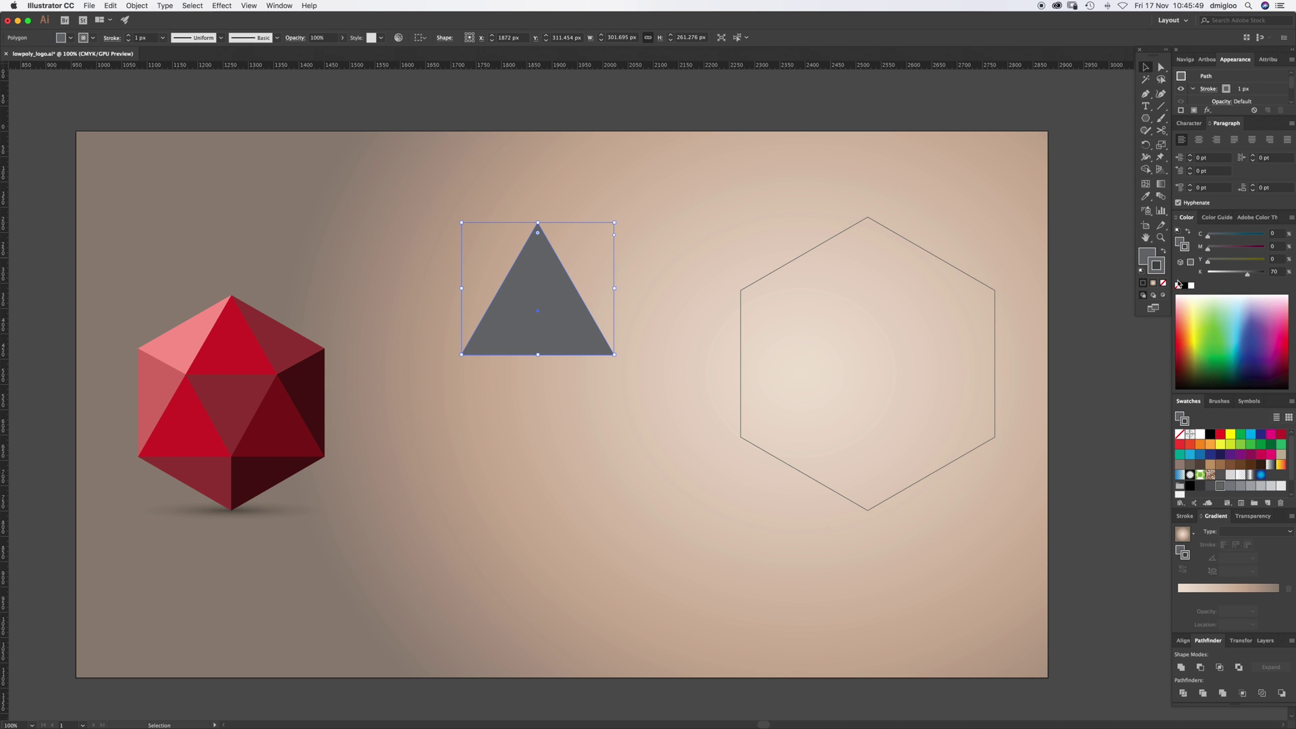
# Remove the triangle's stroke, copy it below, flip the copy 180° and join it to the base
pyautogui.click(1180, 435)
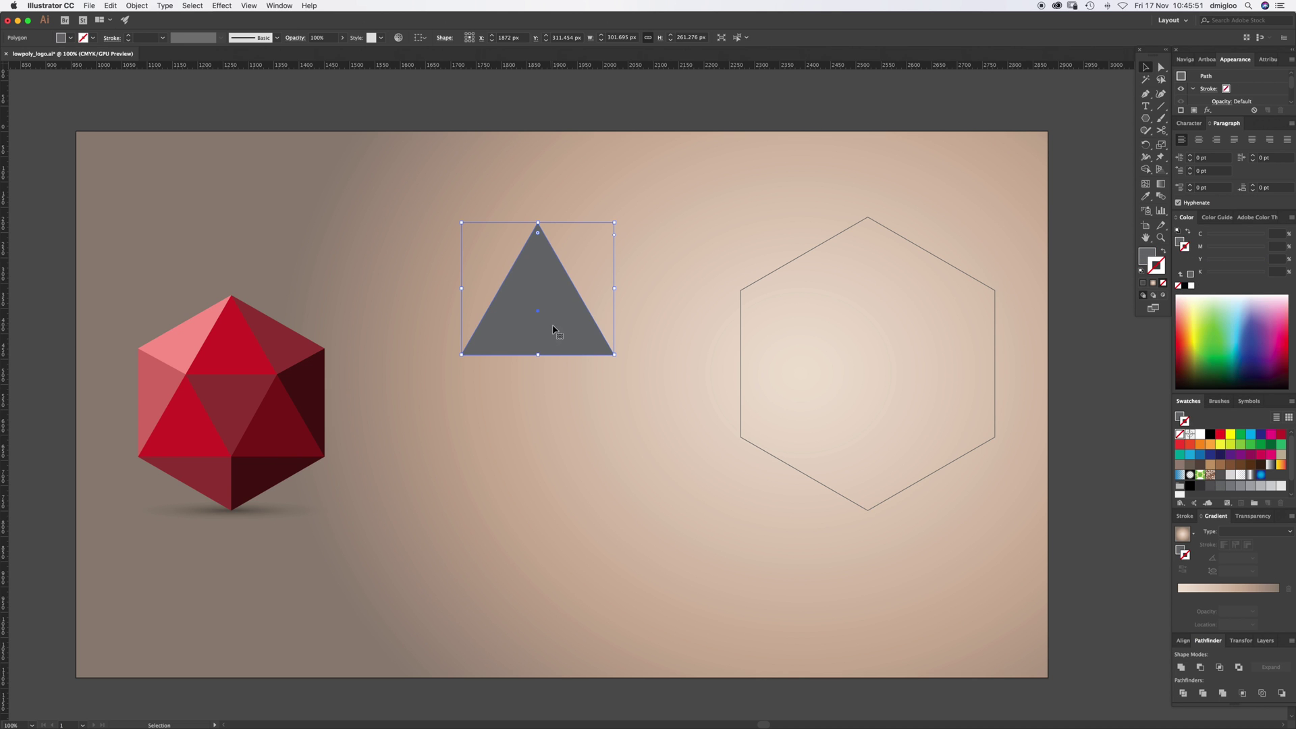
pyautogui.moveTo(552, 330)
pyautogui.mouseDown()
pyautogui.moveTo(580, 432)
pyautogui.moveTo(586, 331)
pyautogui.mouseUp()
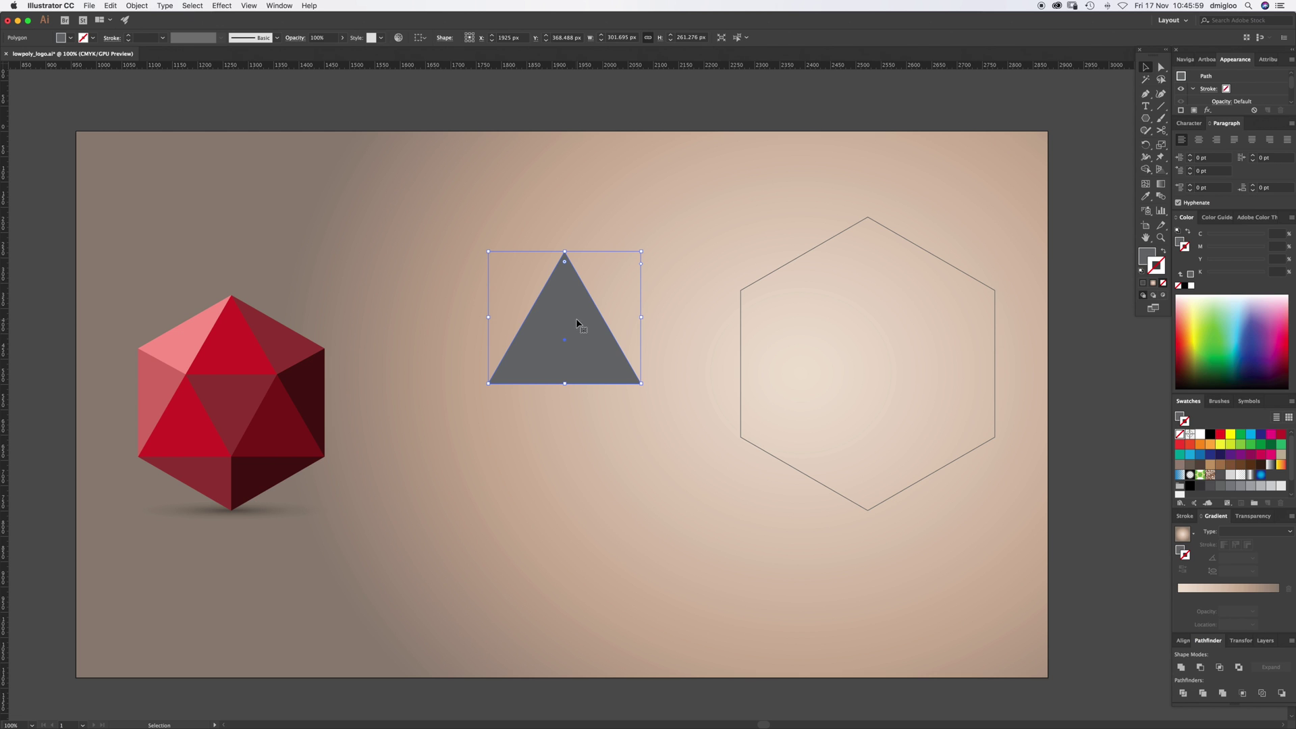
pyautogui.moveTo(577, 323); pyautogui.dragTo(594, 498)
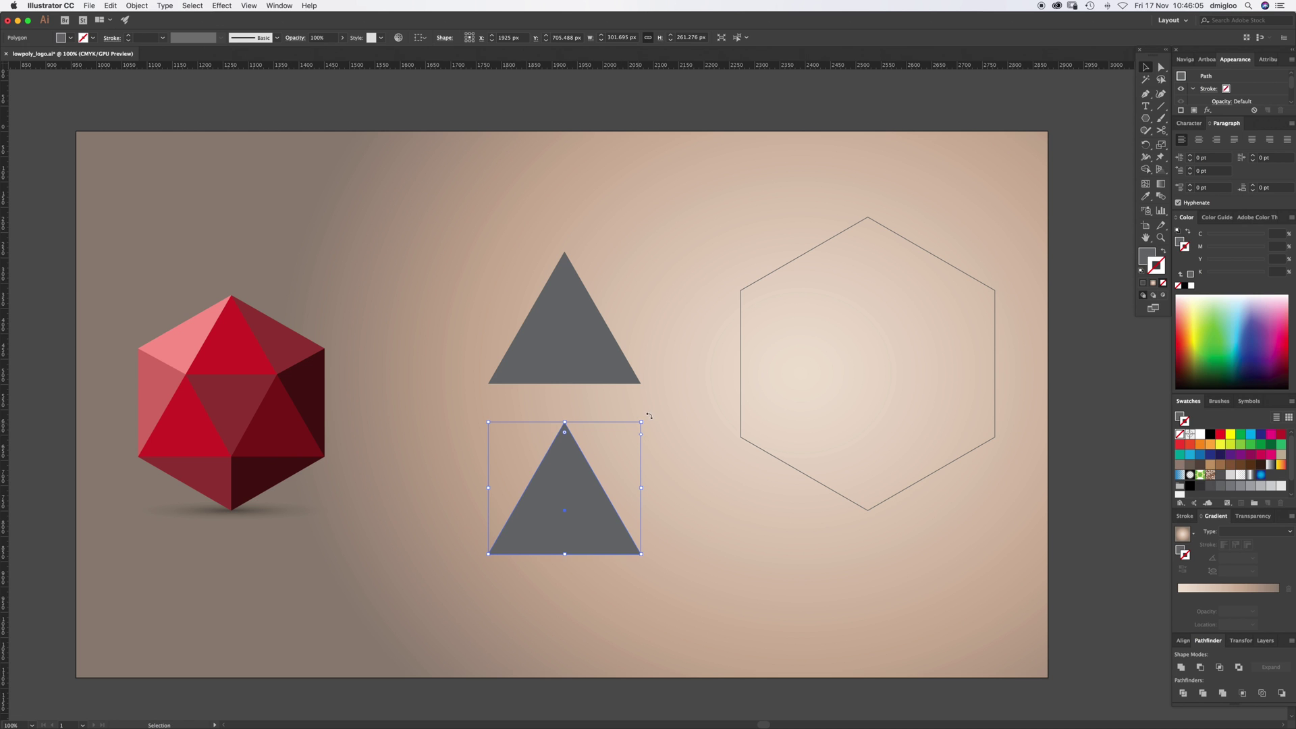
pyautogui.moveTo(649, 416); pyautogui.dragTo(513, 596)
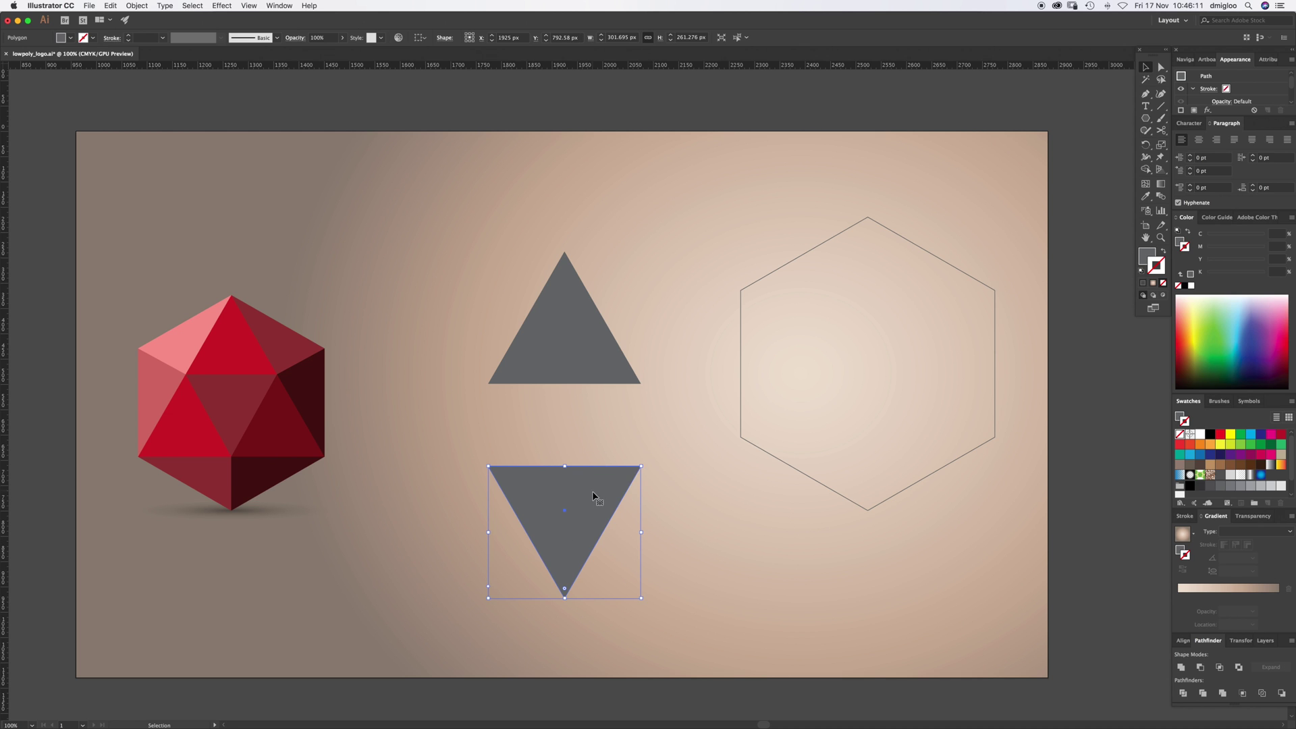
pyautogui.moveTo(593, 495); pyautogui.dragTo(602, 408)
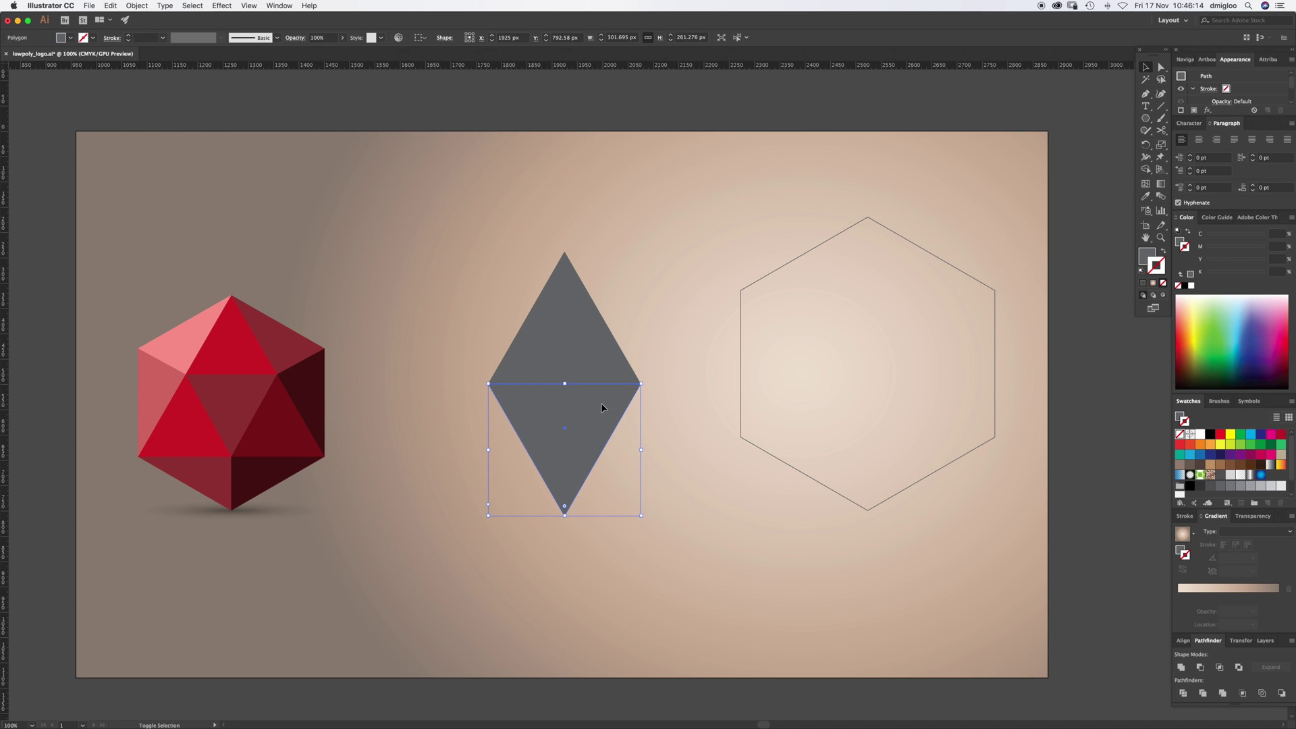
pyautogui.click(672, 337)
# Add upright copies at the lower left and lower right to complete the large triangle
pyautogui.moveTo(575, 342); pyautogui.dragTo(498, 473)
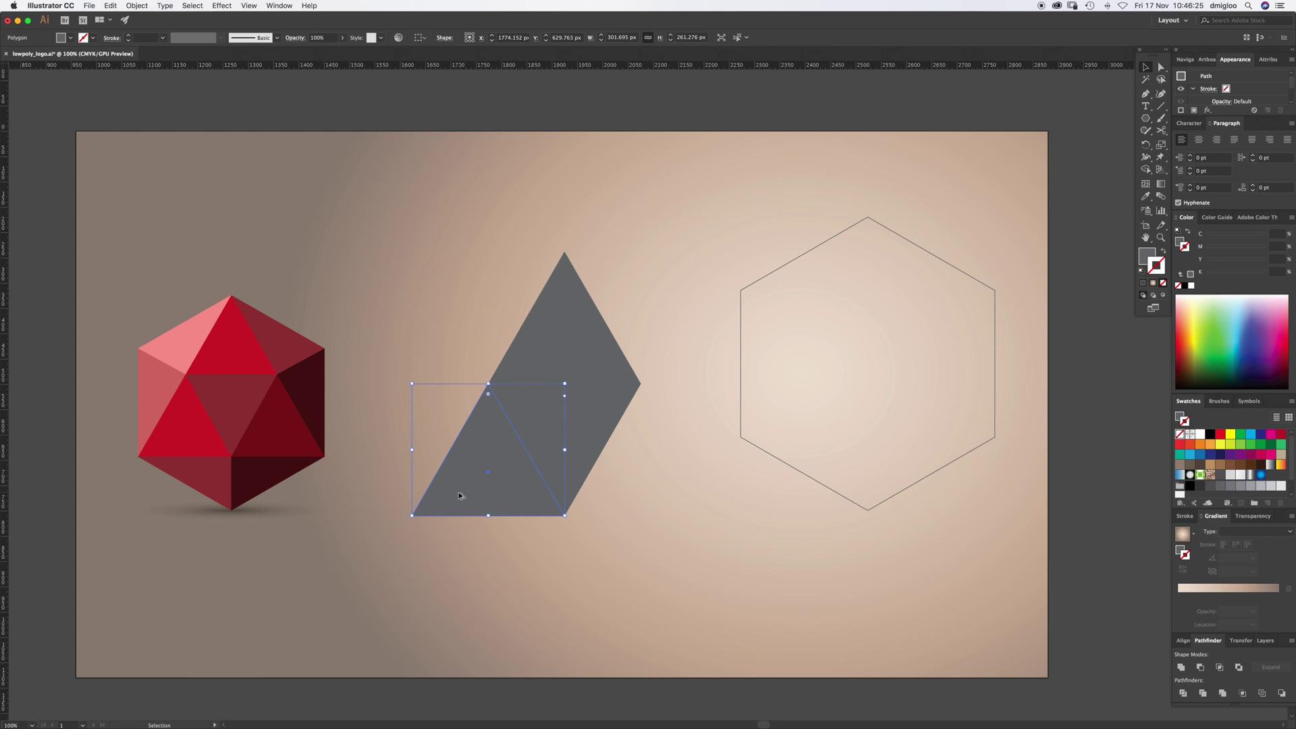
pyautogui.moveTo(459, 497); pyautogui.dragTo(614, 497)
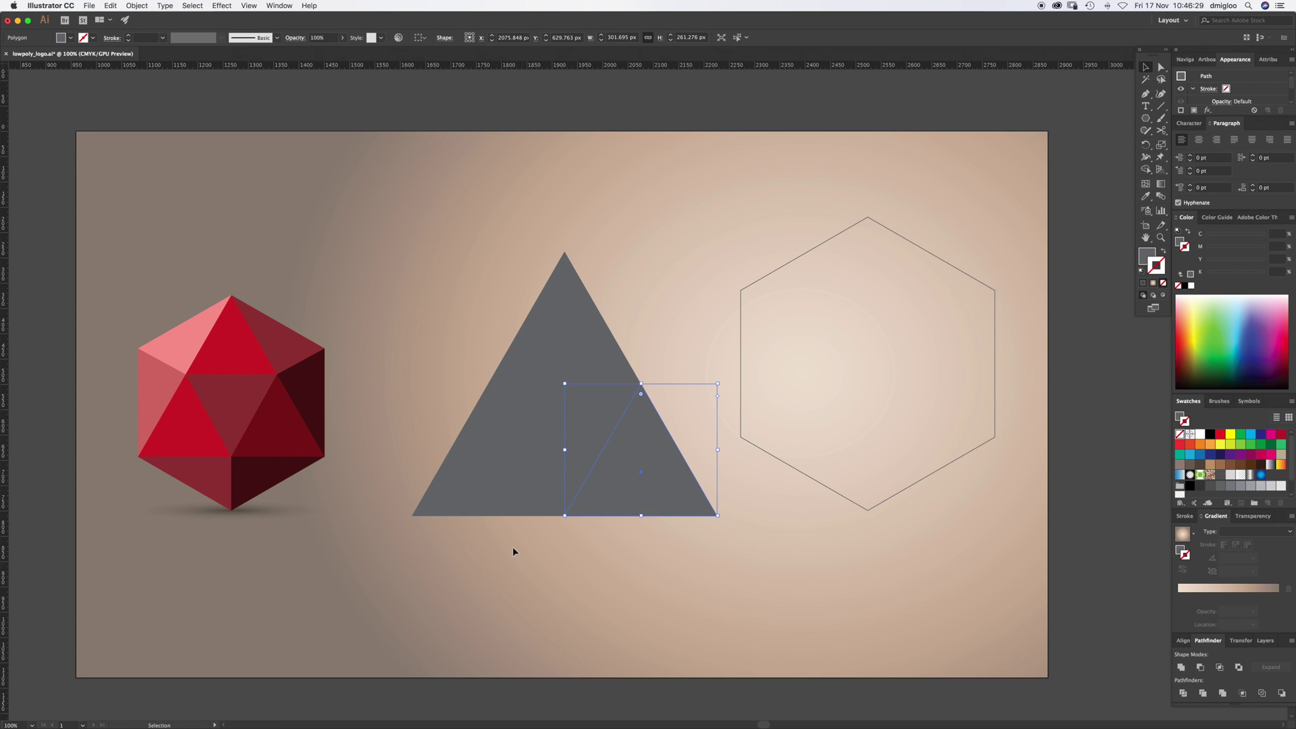
pyautogui.keyDown('shift'); pyautogui.click(494, 481); pyautogui.keyUp('shift')
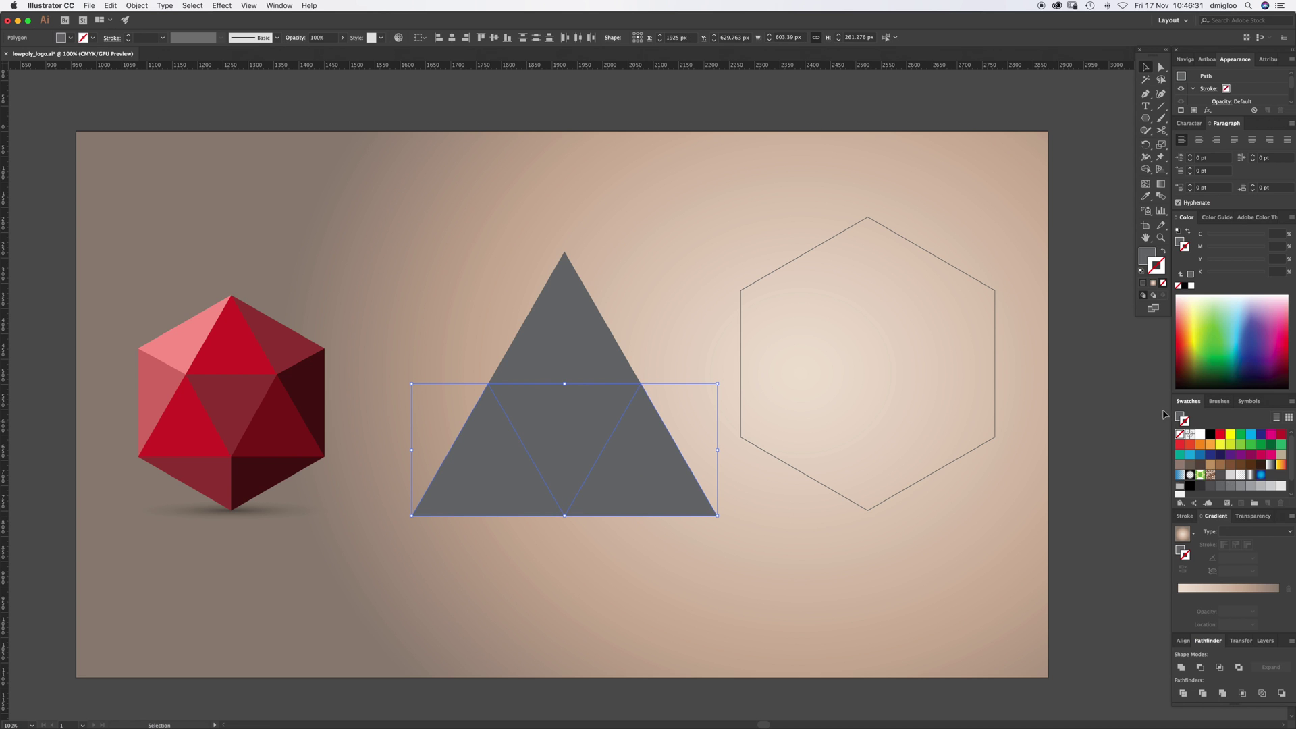
pyautogui.click(1146, 257)
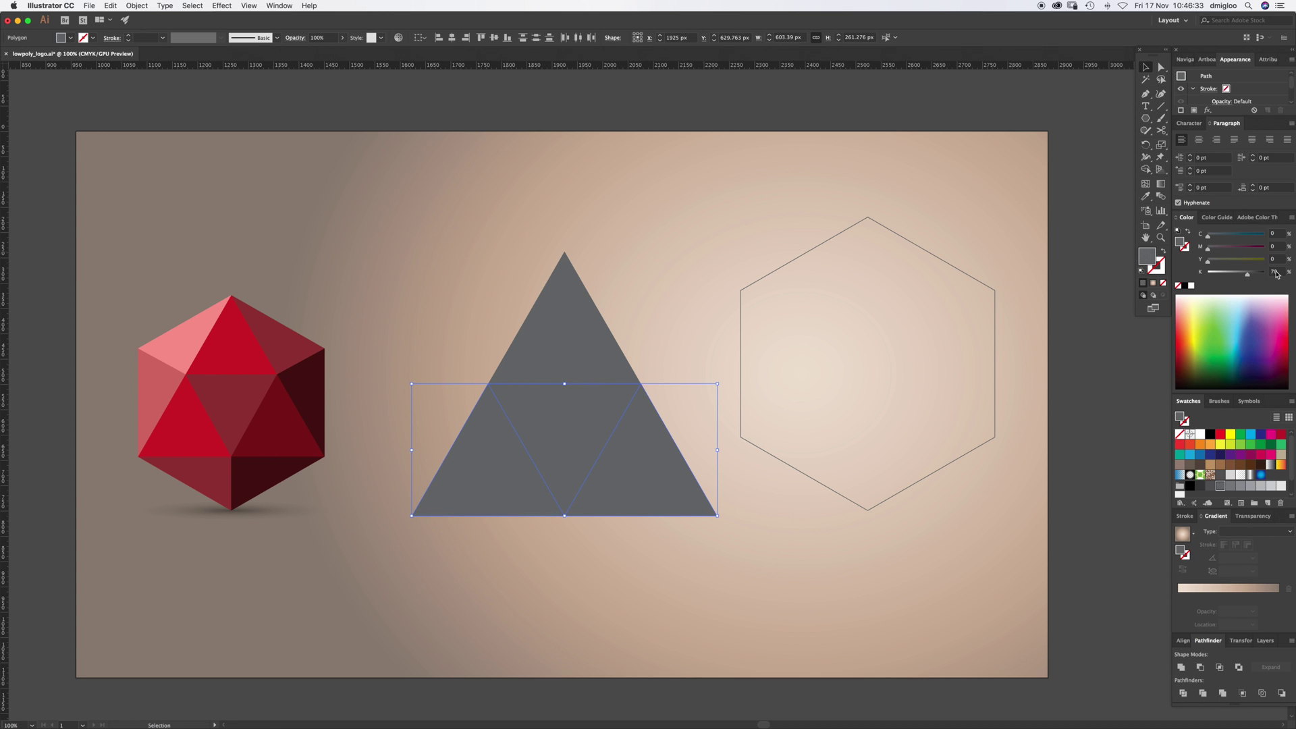
# Shade the two lower triangles K 60 and the middle inverted triangle K 40 grey
pyautogui.click(1231, 487)
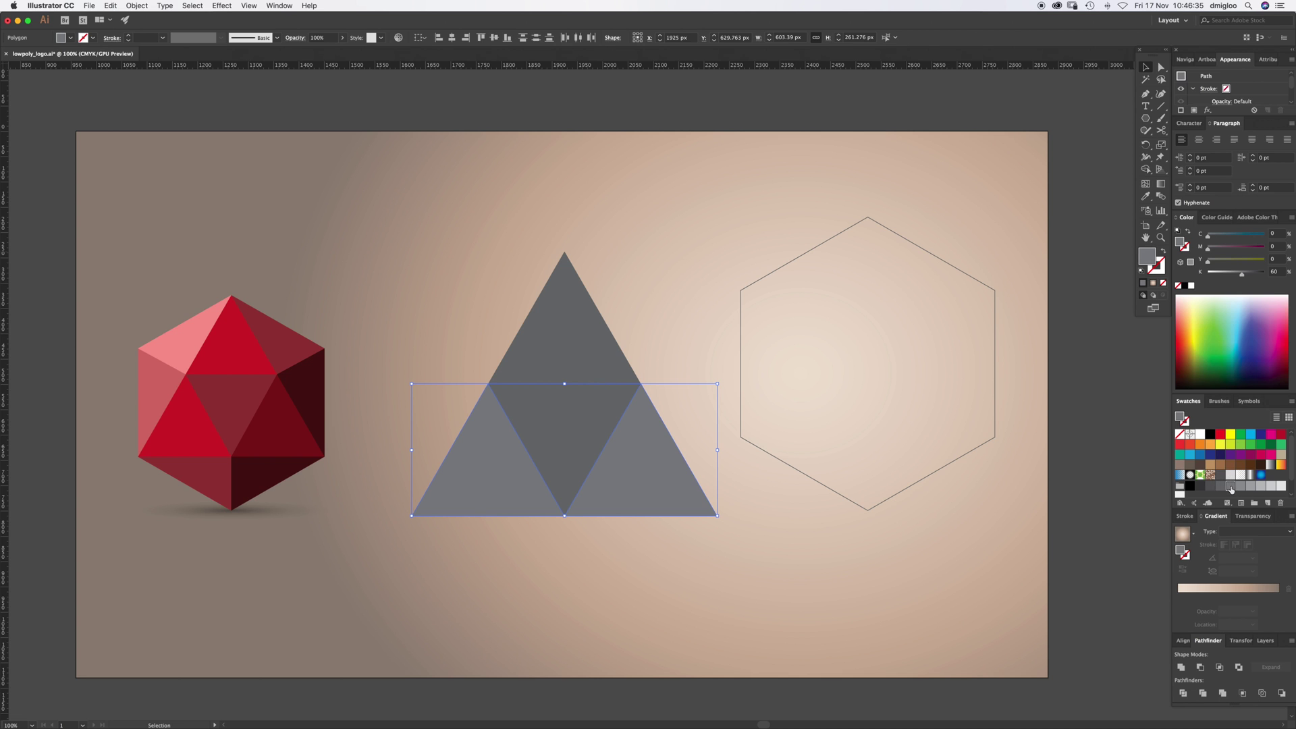
pyautogui.click(573, 443)
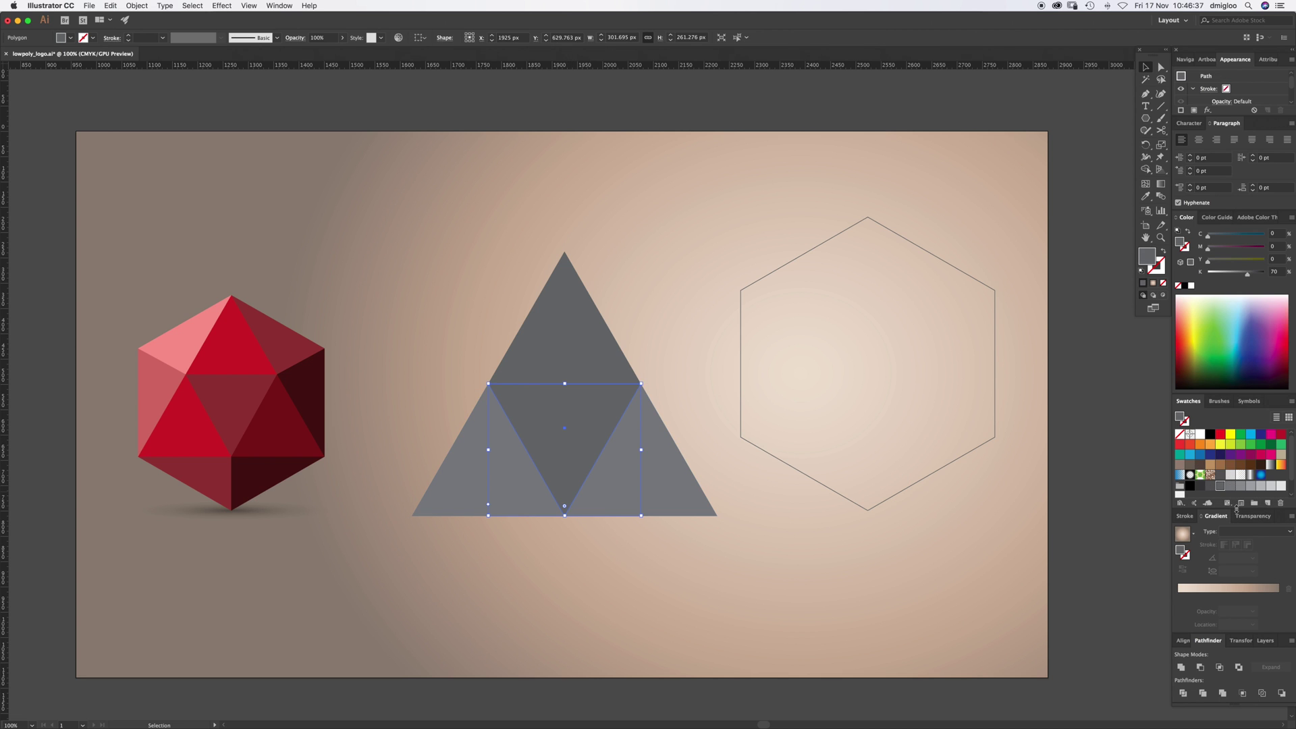
pyautogui.click(1252, 487)
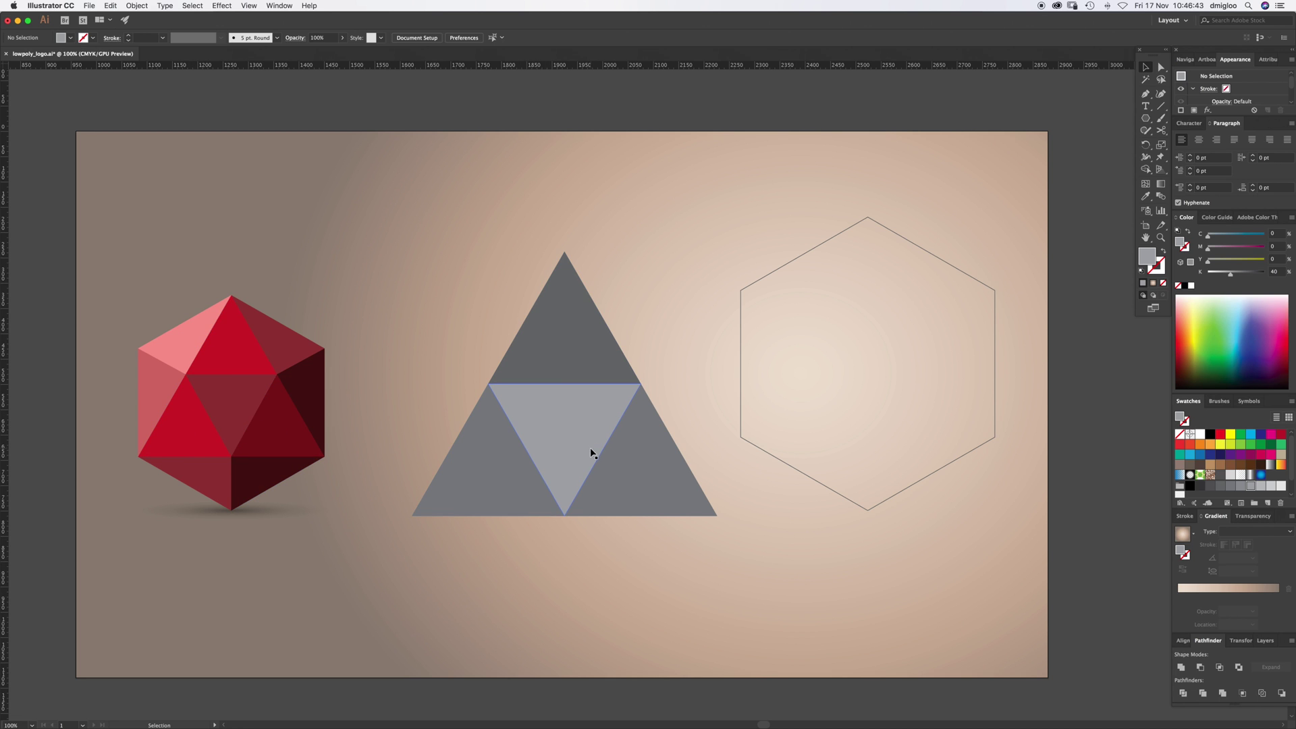
pyautogui.moveTo(477, 559); pyautogui.dragTo(649, 301)
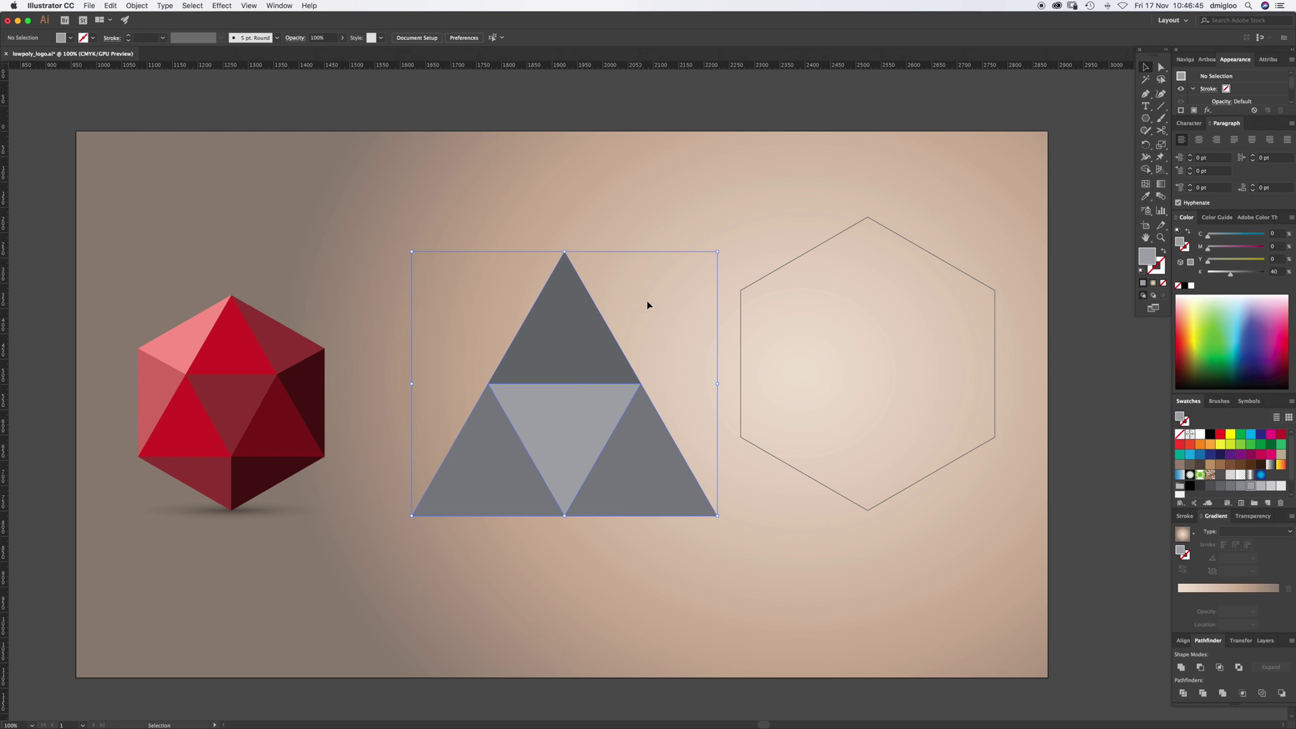
pyautogui.click(913, 244)
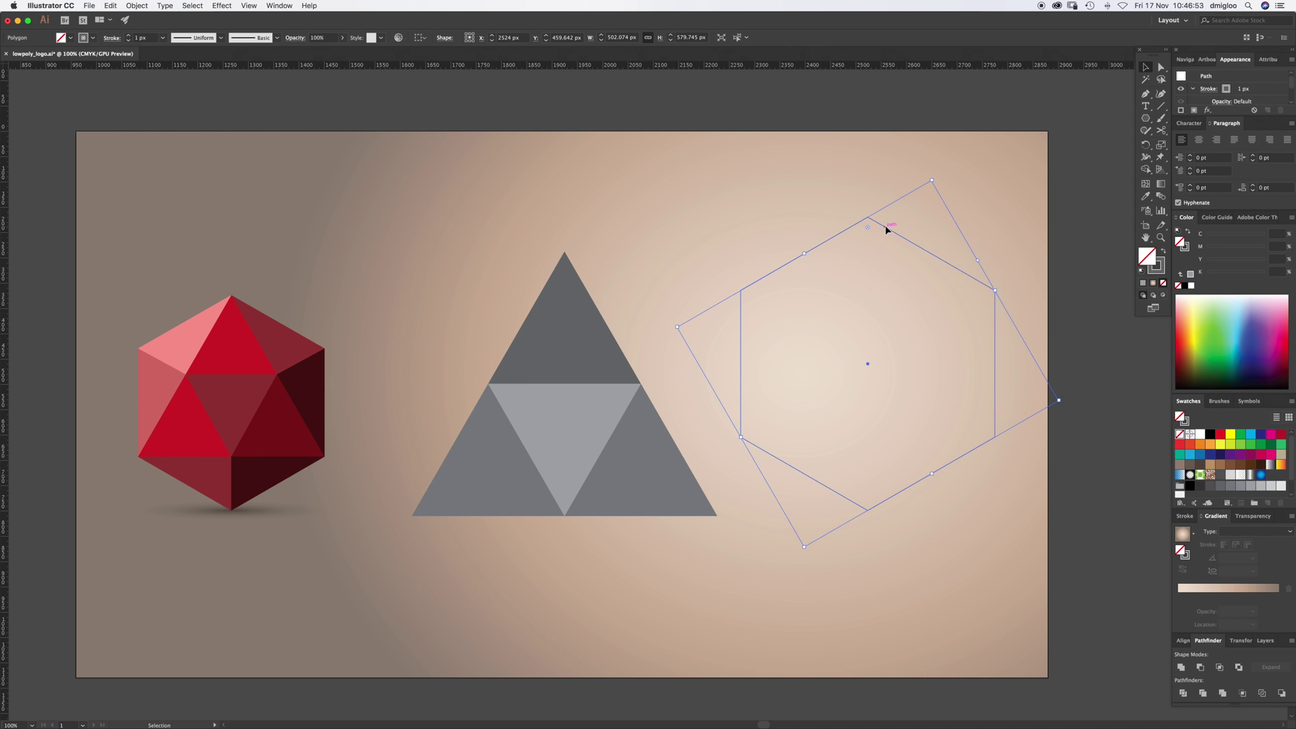
# Snap the hexagon outline to the triangle apex and scale the triangles down to fit inside
pyautogui.moveTo(887, 230); pyautogui.dragTo(582, 262)
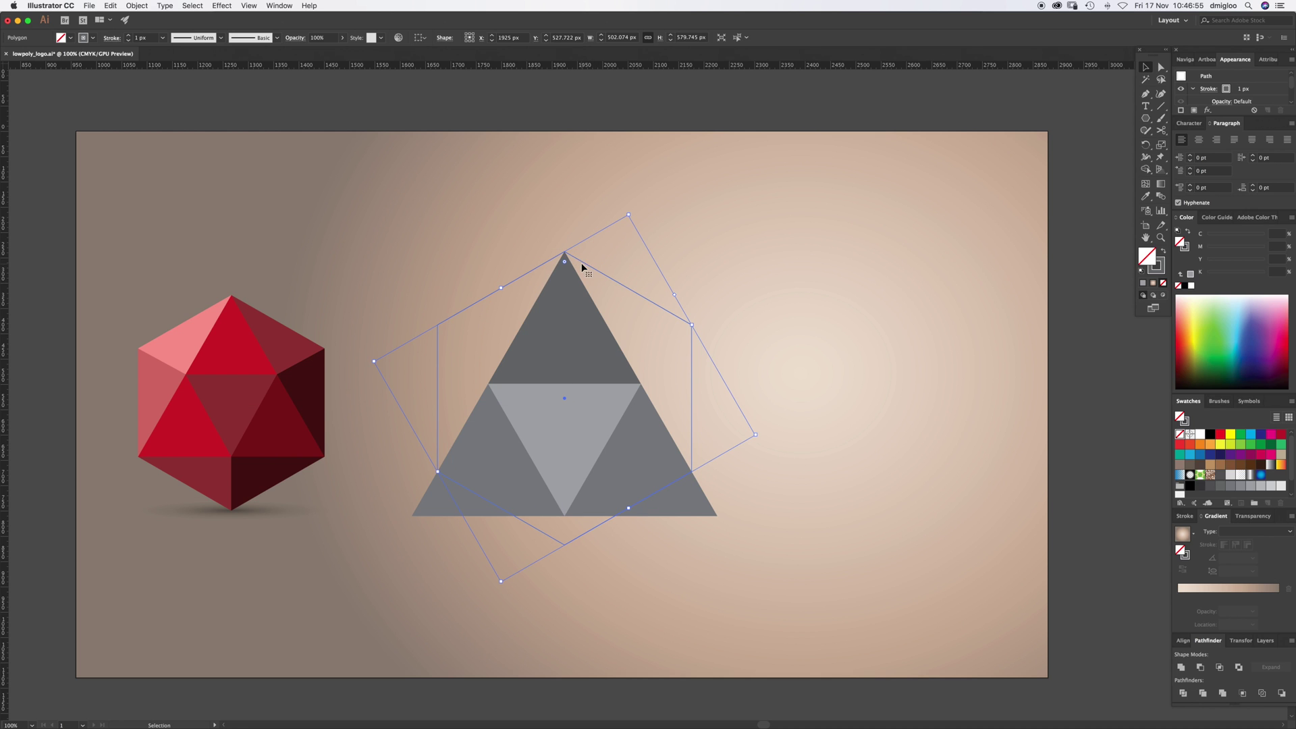
pyautogui.click(570, 580)
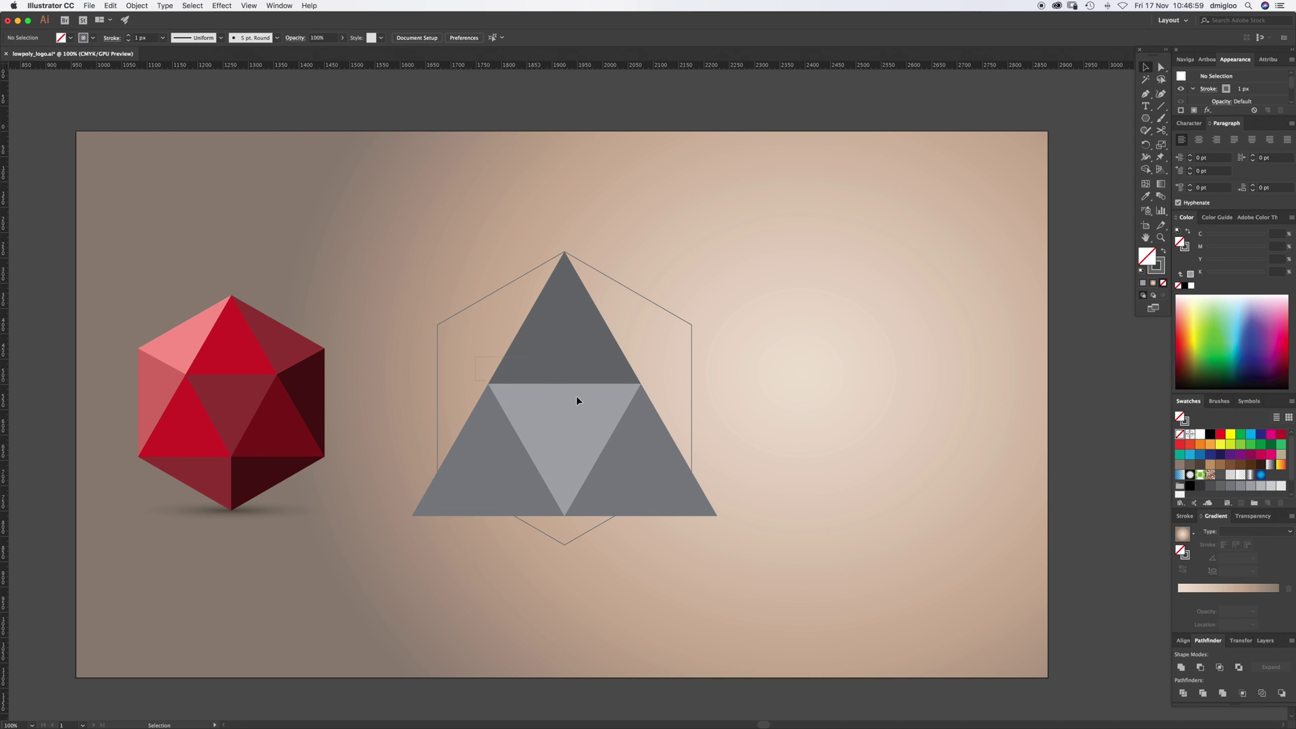
pyautogui.click(650, 436)
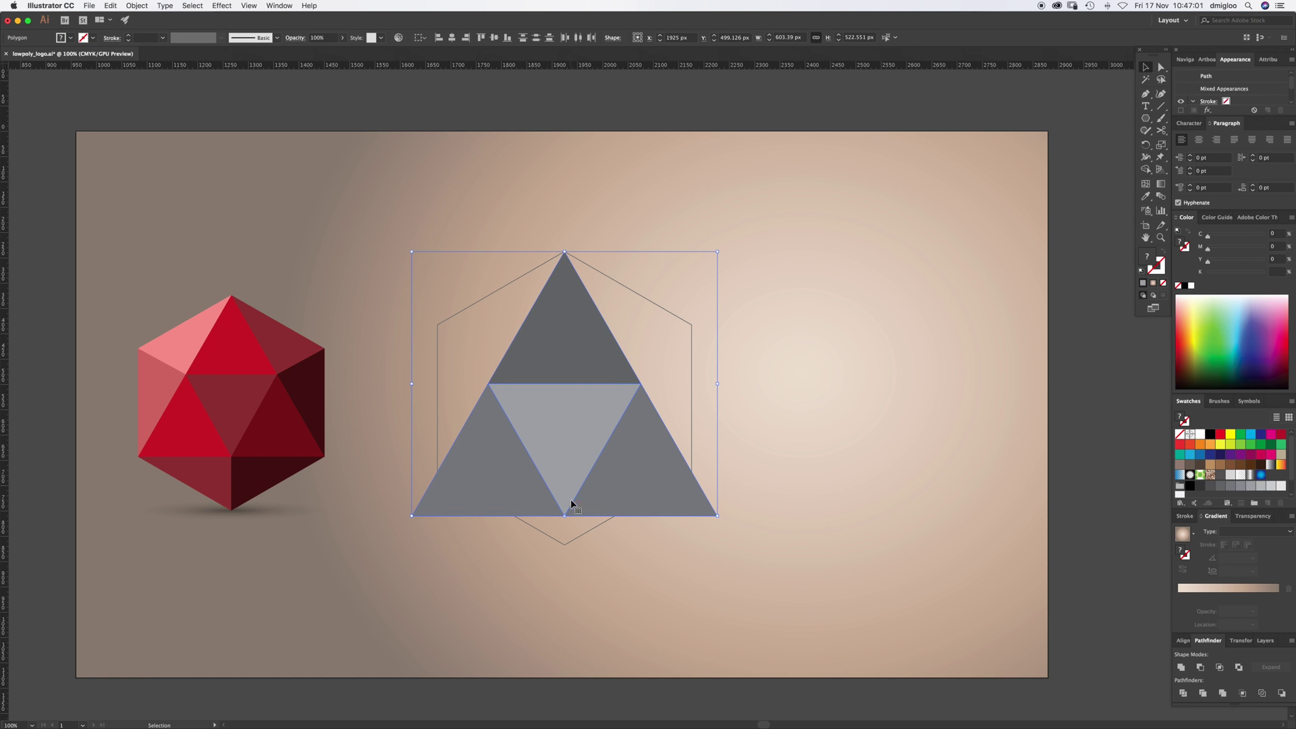
pyautogui.moveTo(566, 518); pyautogui.dragTo(565, 472)
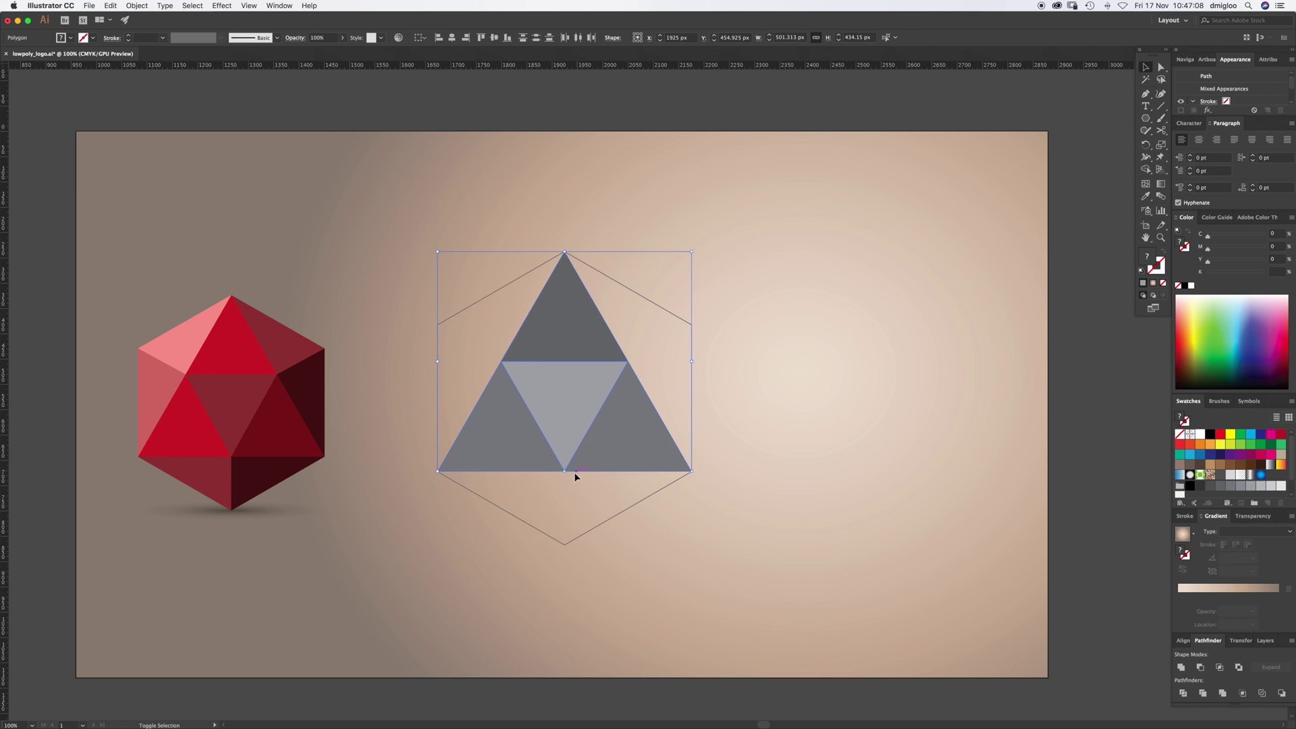
pyautogui.click(752, 428)
# Drag the lower-left triangle's corner to the hexagon's upper-left corner, making a K 40 left facet
pyautogui.press('z')
pyautogui.click(530, 429)
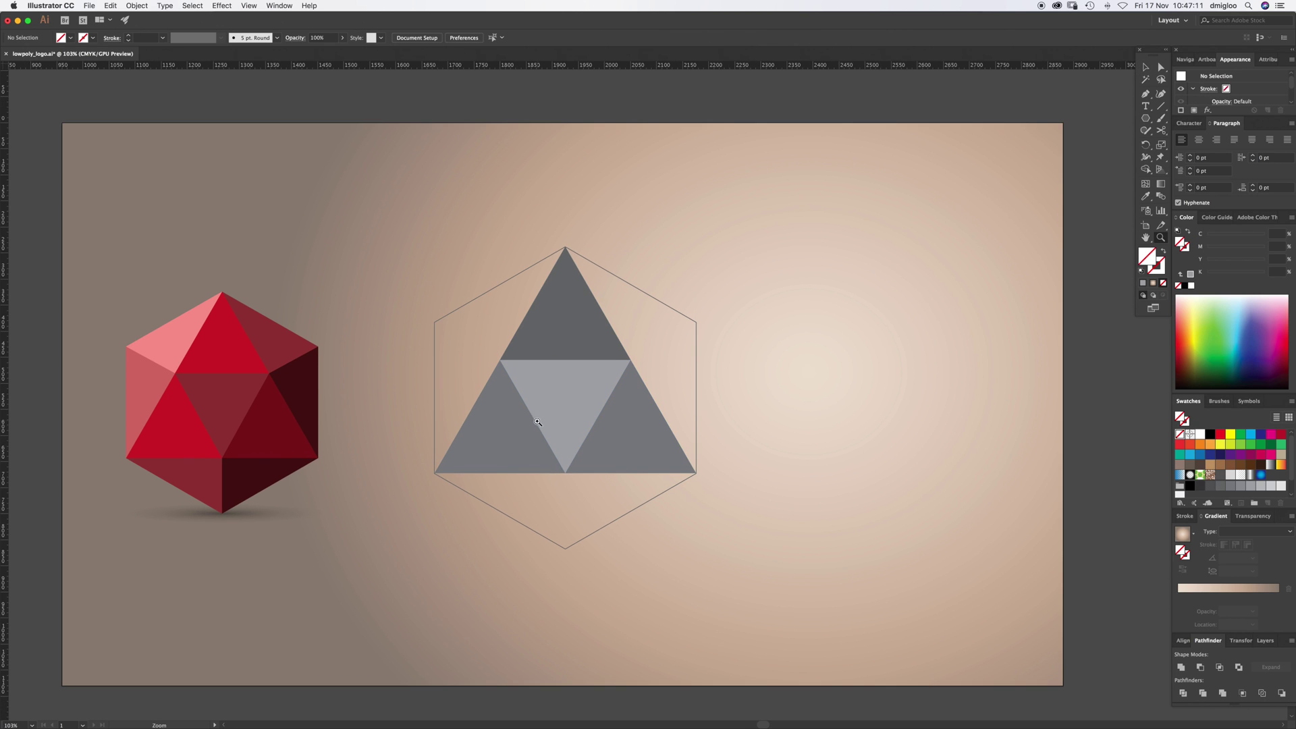
pyautogui.press('v')
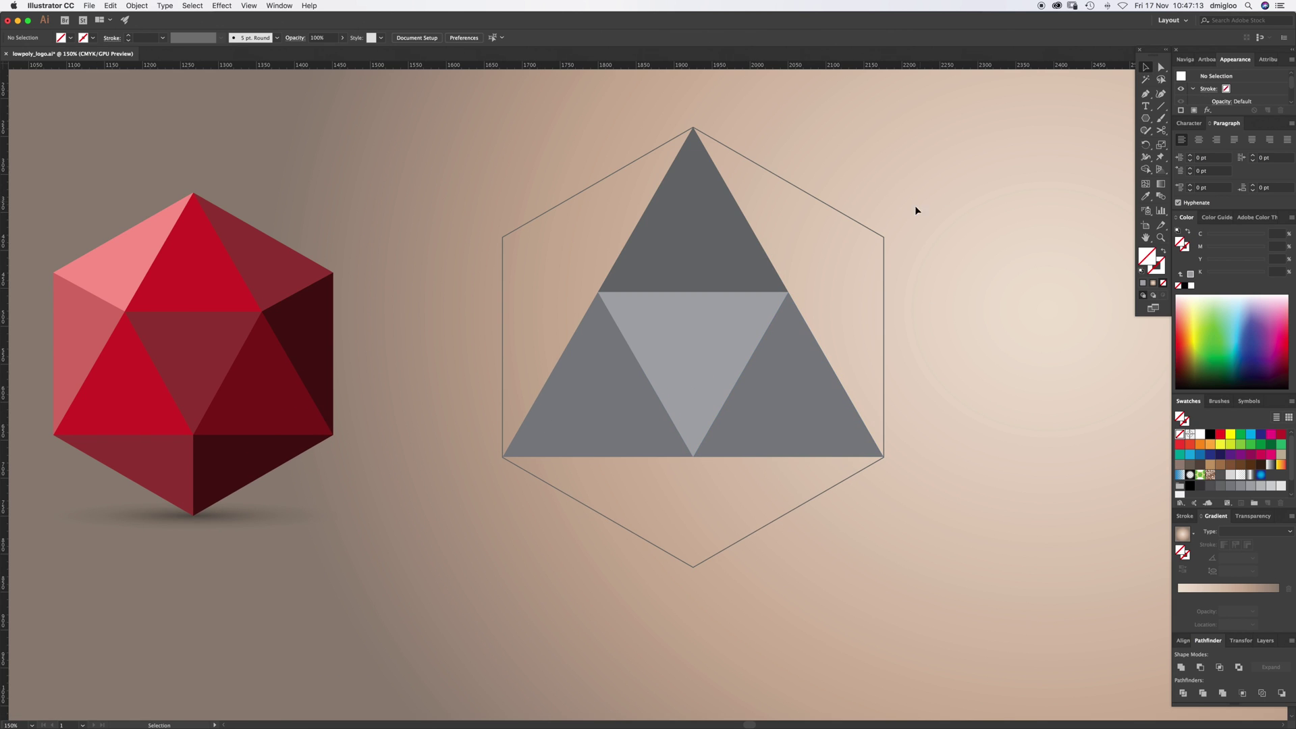
pyautogui.click(884, 251)
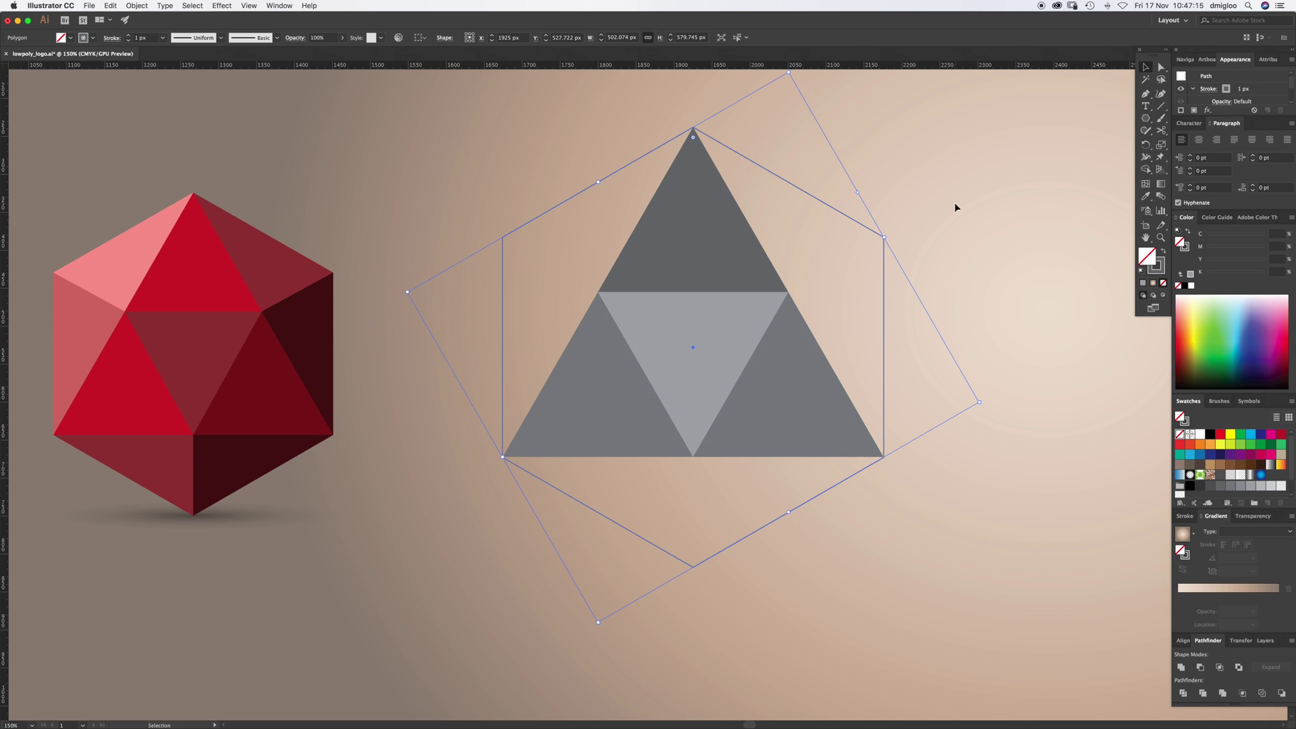
pyautogui.click(992, 208)
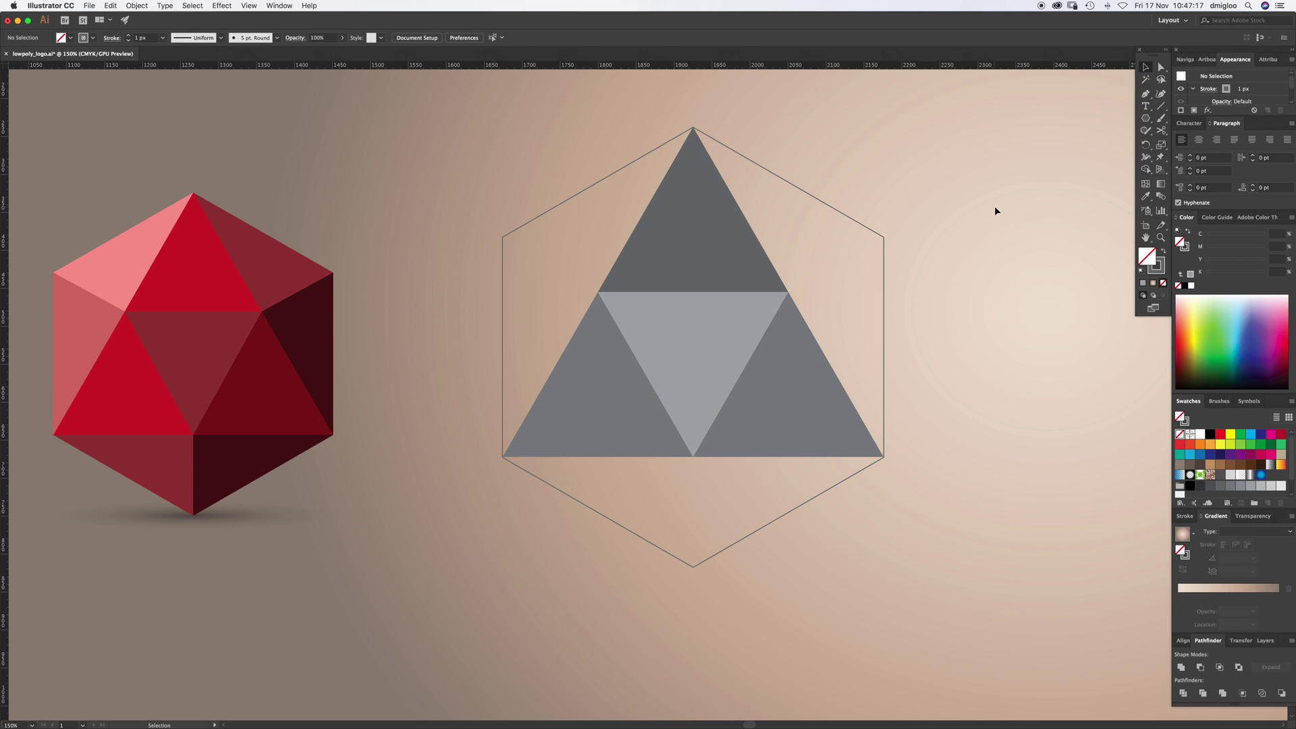
pyautogui.click(582, 397)
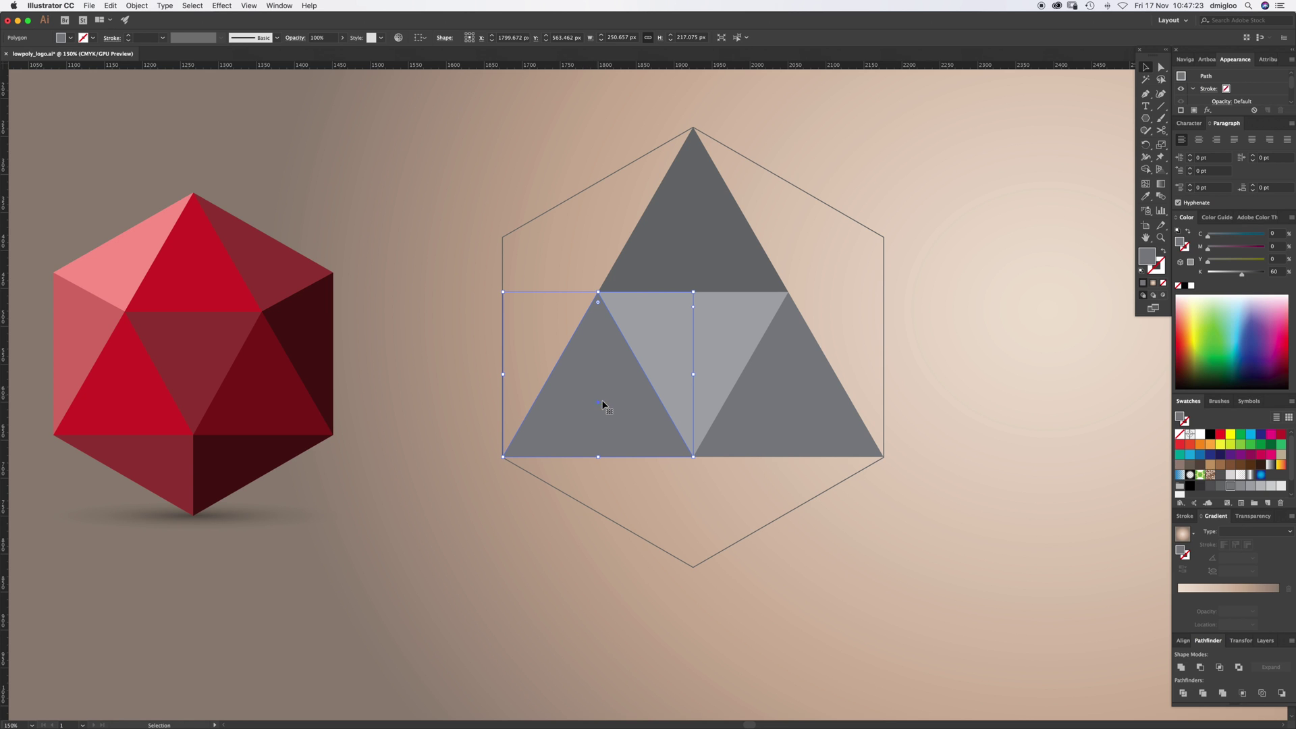
pyautogui.press('a')
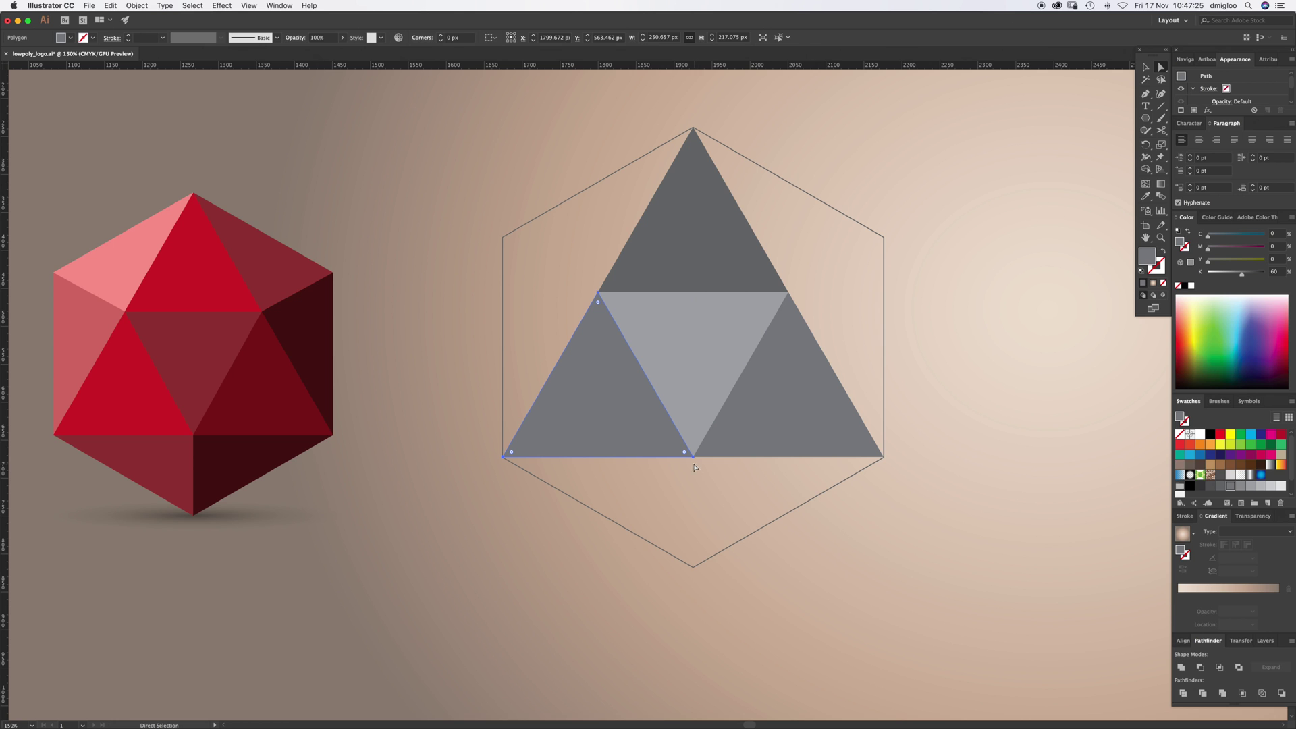
pyautogui.click(694, 461)
pyautogui.moveTo(696, 466); pyautogui.dragTo(503, 240)
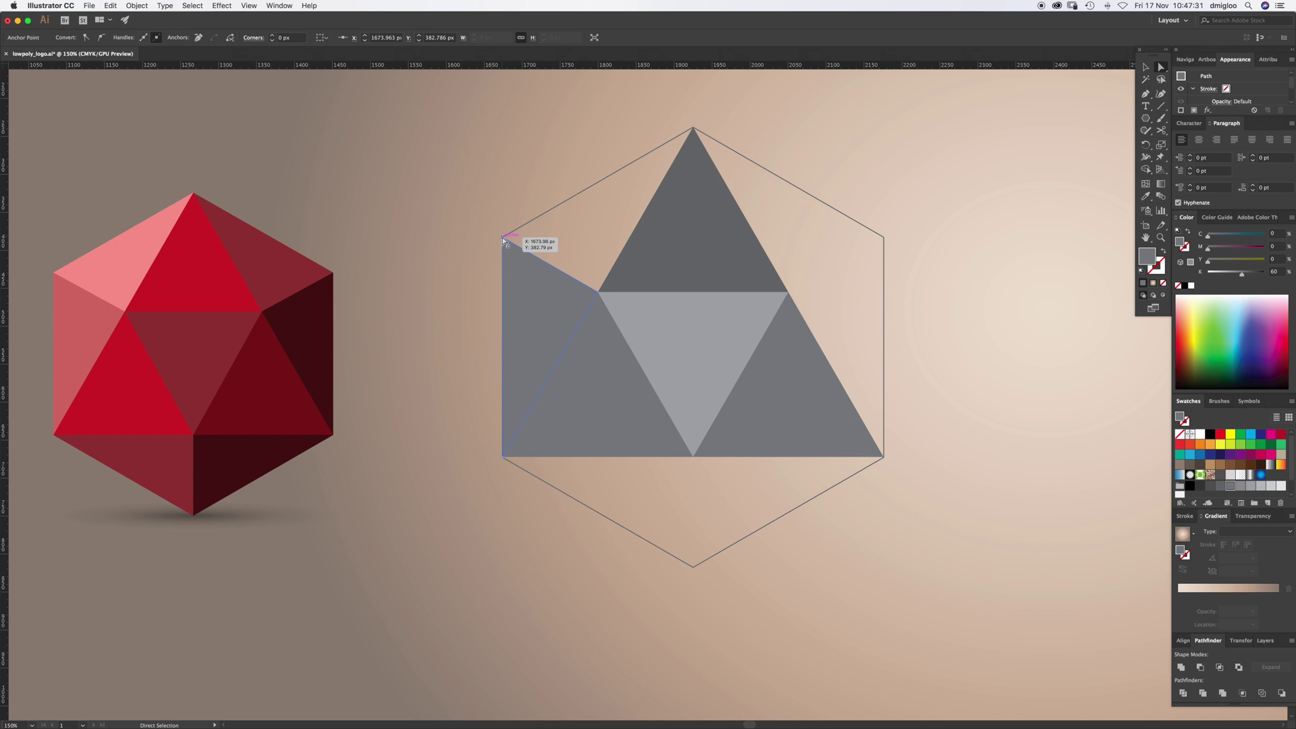
pyautogui.click(1252, 487)
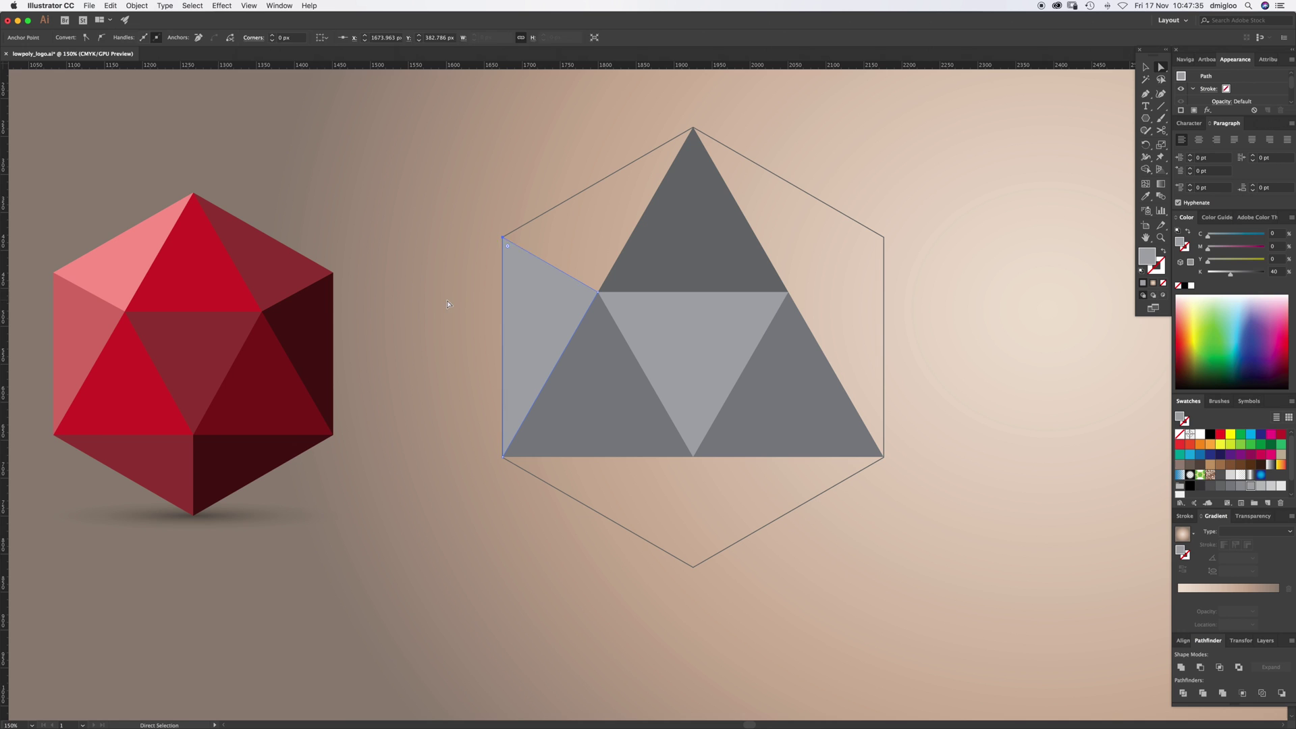
# Pull the left facet's bottom corner up to the hexagon's apex and colour it K 30
pyautogui.press('v')
pyautogui.click(547, 294)
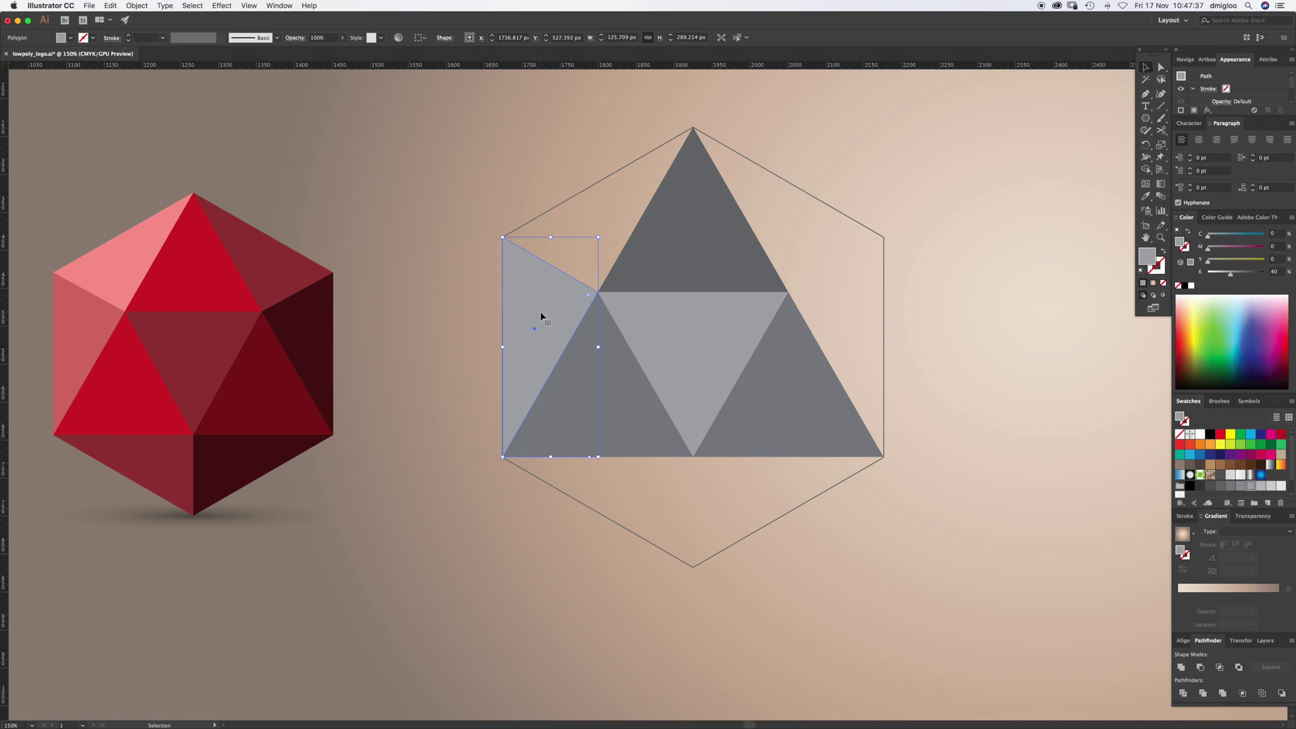
pyautogui.press('a')
pyautogui.moveTo(505, 447); pyautogui.dragTo(693, 130)
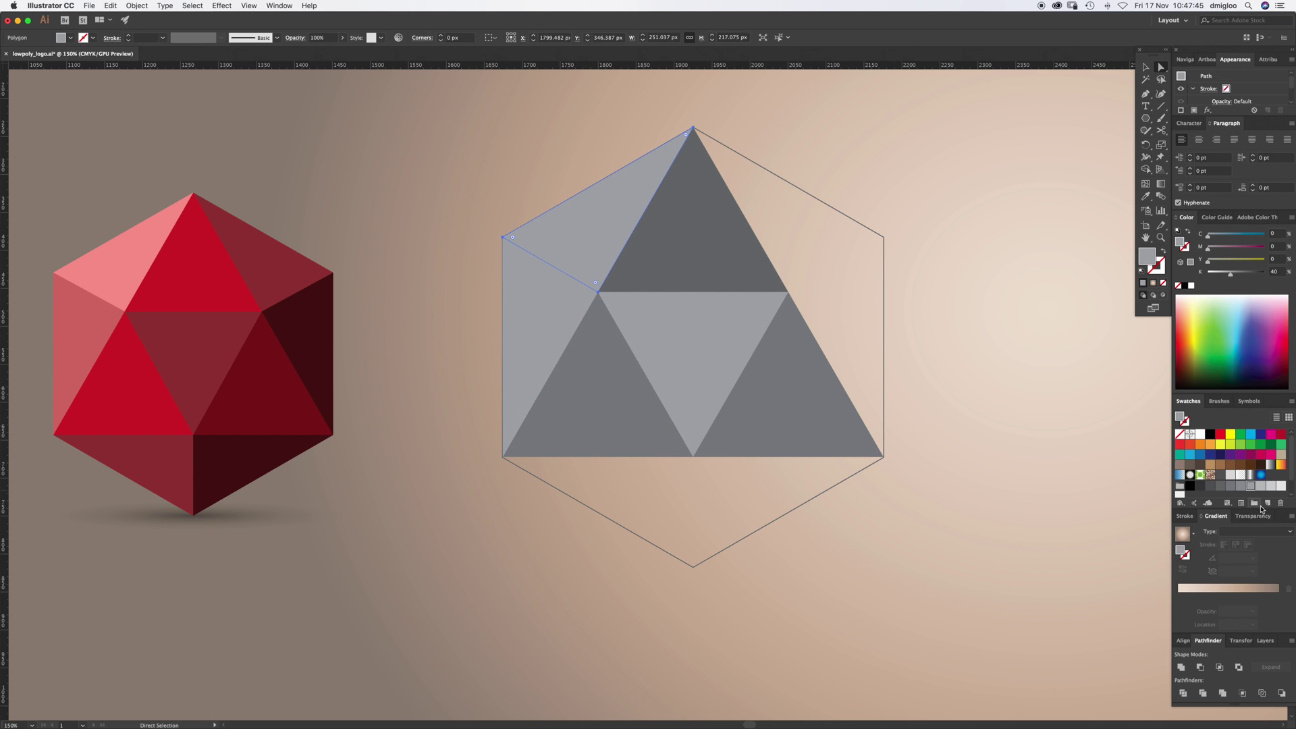
pyautogui.click(1261, 486)
pyautogui.click(394, 326)
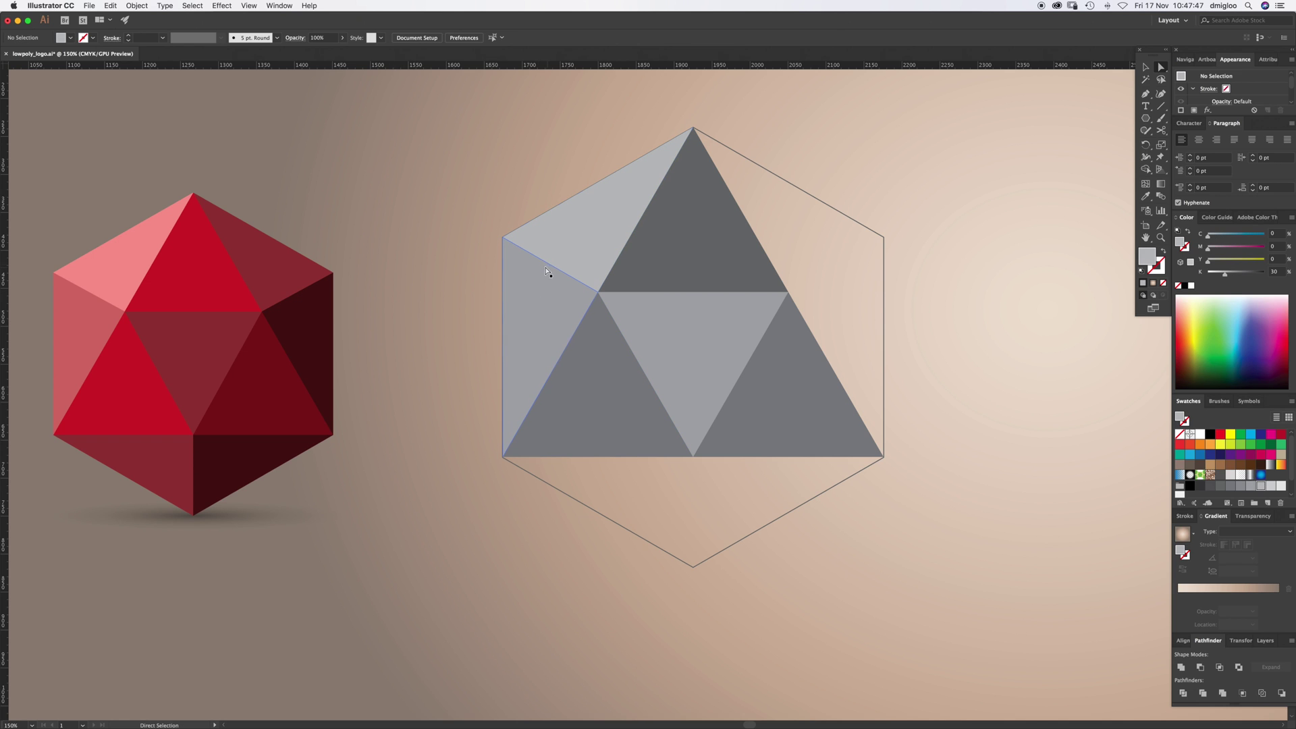
# Copy both pale left facets, reflect them vertically, and place them on the hexagon's right side
pyautogui.press('v')
pyautogui.click(587, 233)
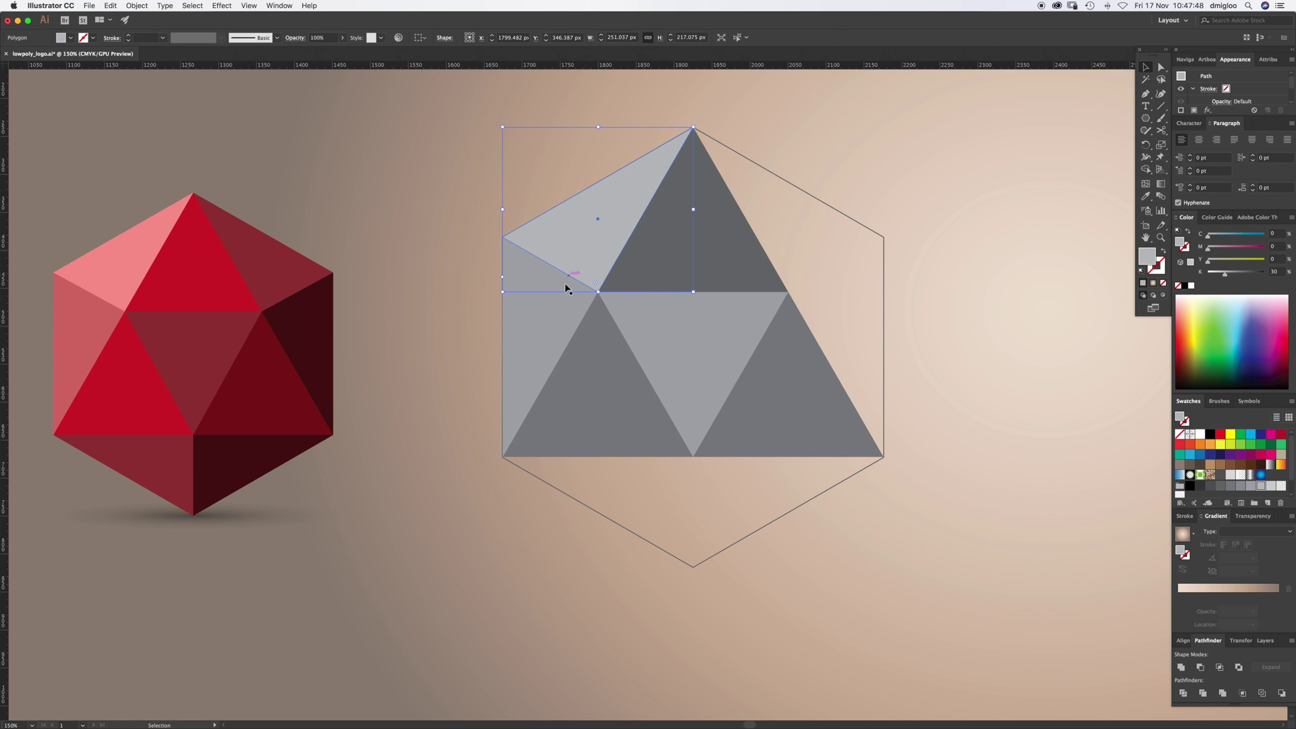
pyautogui.keyDown('shift'); pyautogui.click(546, 318); pyautogui.keyUp('shift')
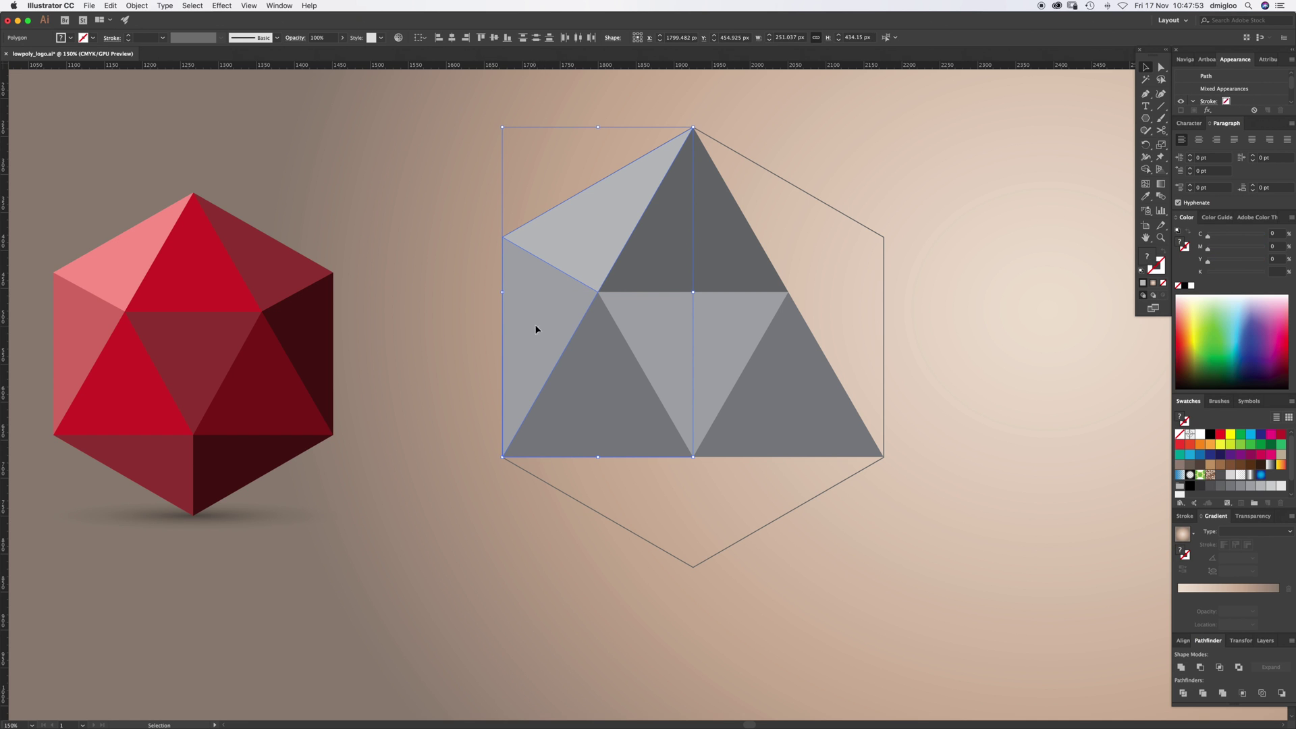
pyautogui.moveTo(535, 327); pyautogui.dragTo(967, 335)
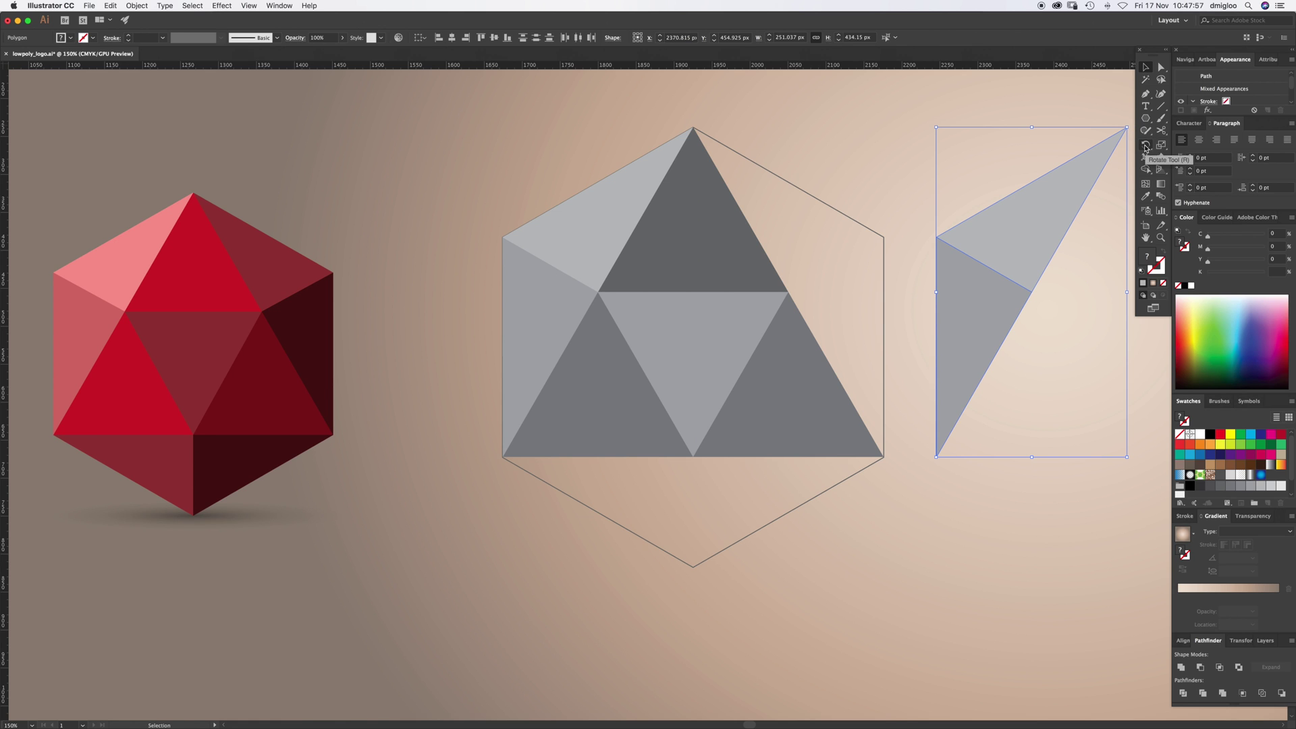
pyautogui.press('o')
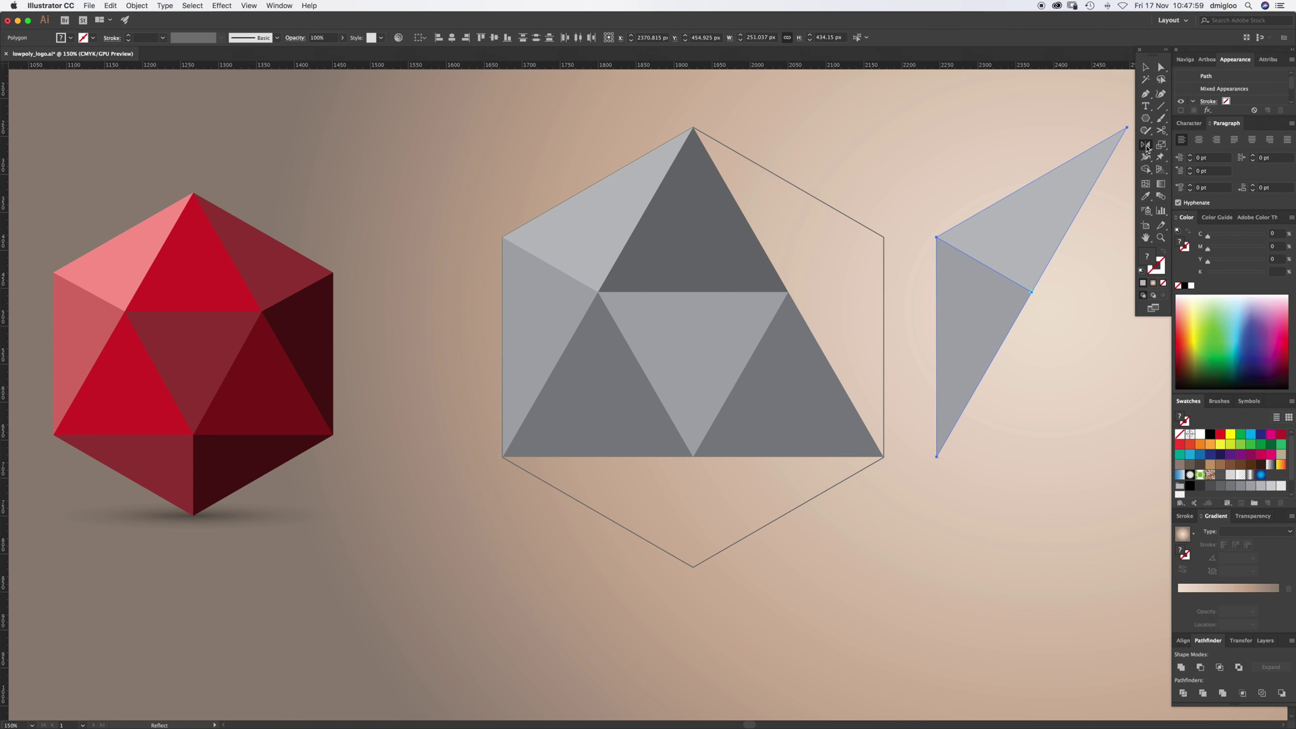
pyautogui.doubleClick(1146, 146)
pyautogui.click(1080, 376)
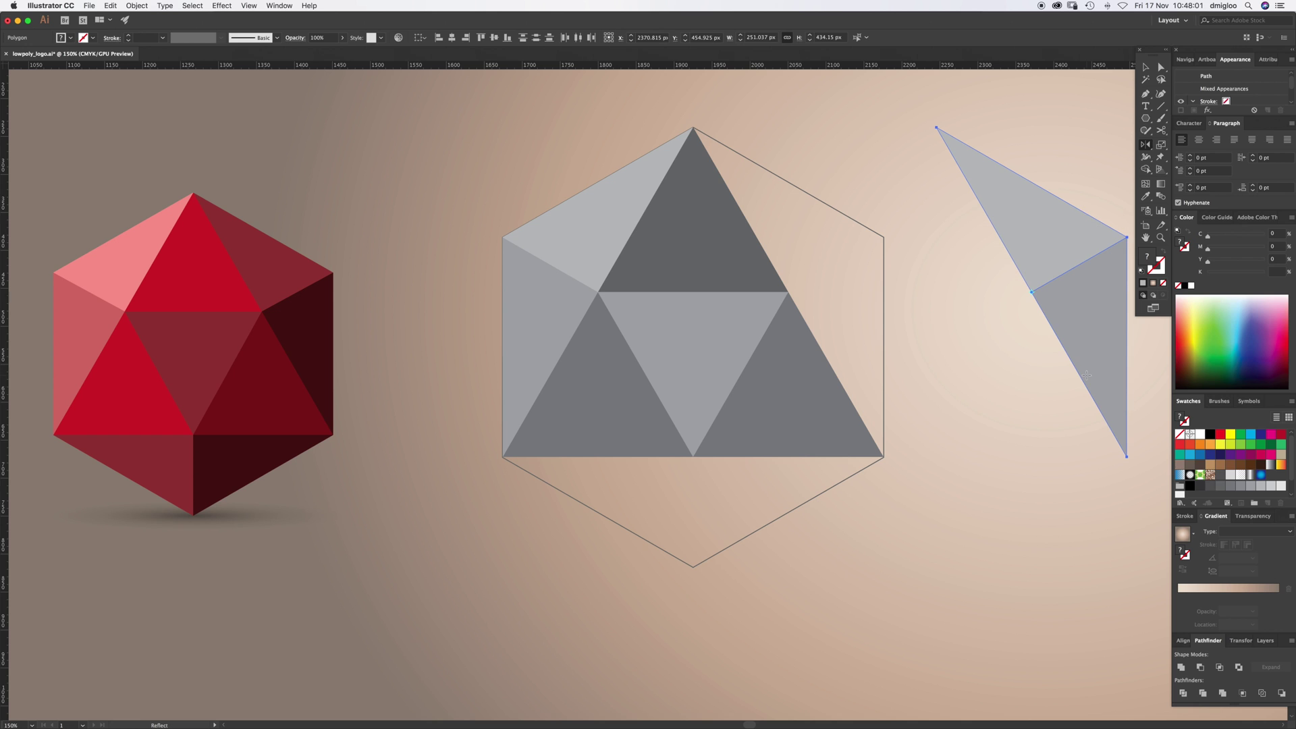
pyautogui.moveTo(1098, 338); pyautogui.dragTo(855, 337)
pyautogui.click(944, 310)
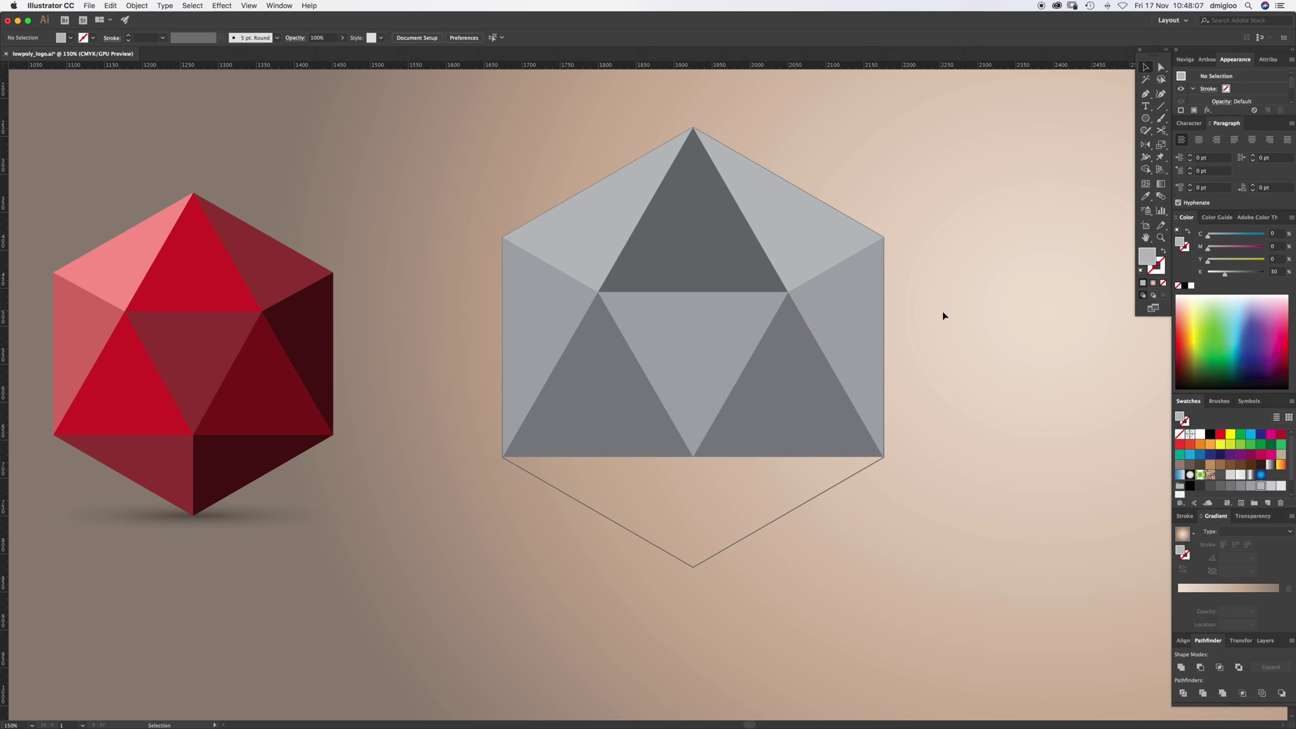
# Pull the lower-left triangle's top point down to the hexagon's bottom vertex, forming the lower-left facet
pyautogui.click(619, 411)
pyautogui.press('a')
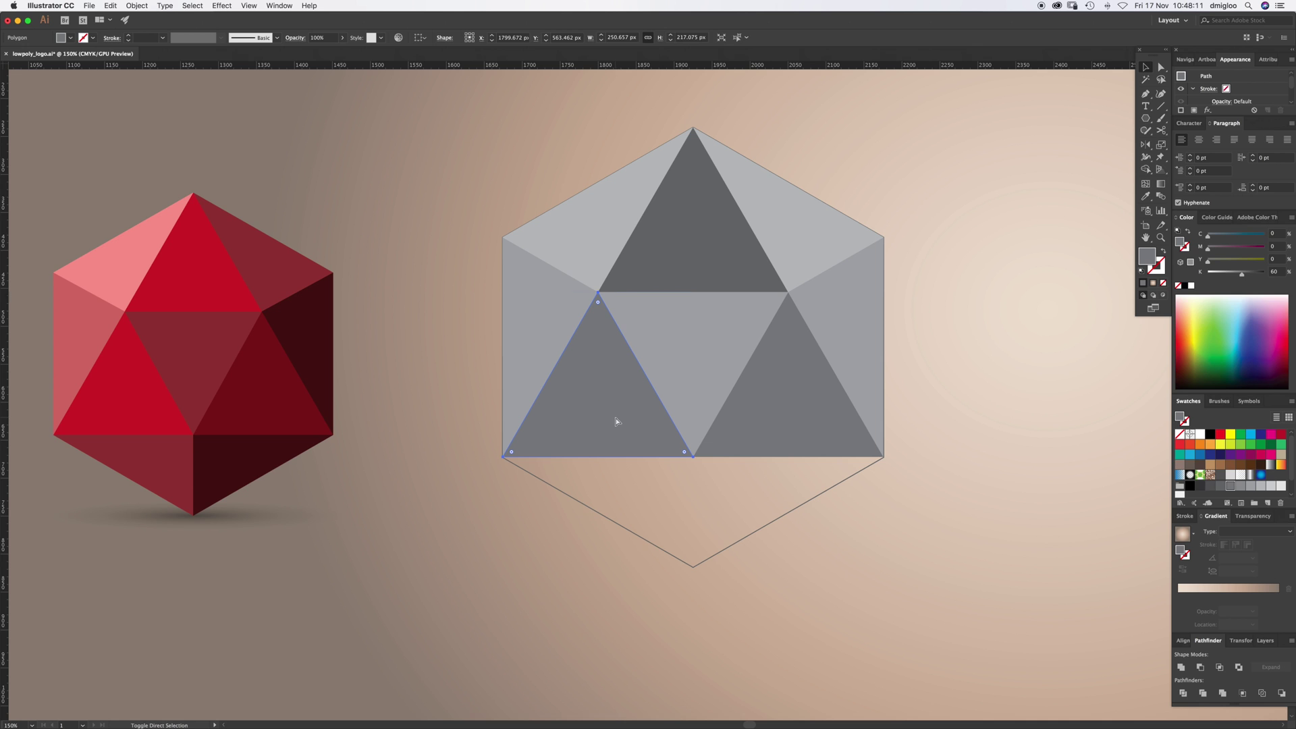
pyautogui.click(599, 294)
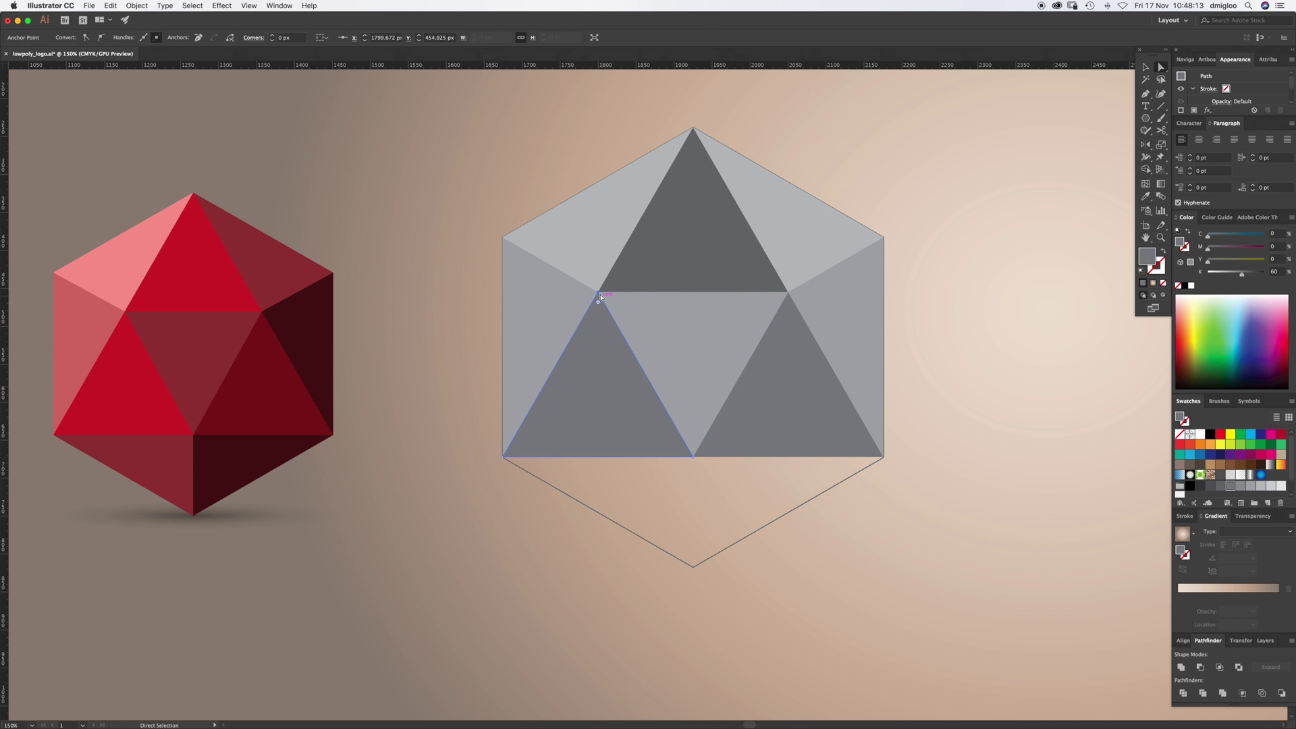
pyautogui.moveTo(599, 295); pyautogui.dragTo(693, 565)
pyautogui.press('v')
pyautogui.press('super+shift+a')
pyautogui.click(667, 499)
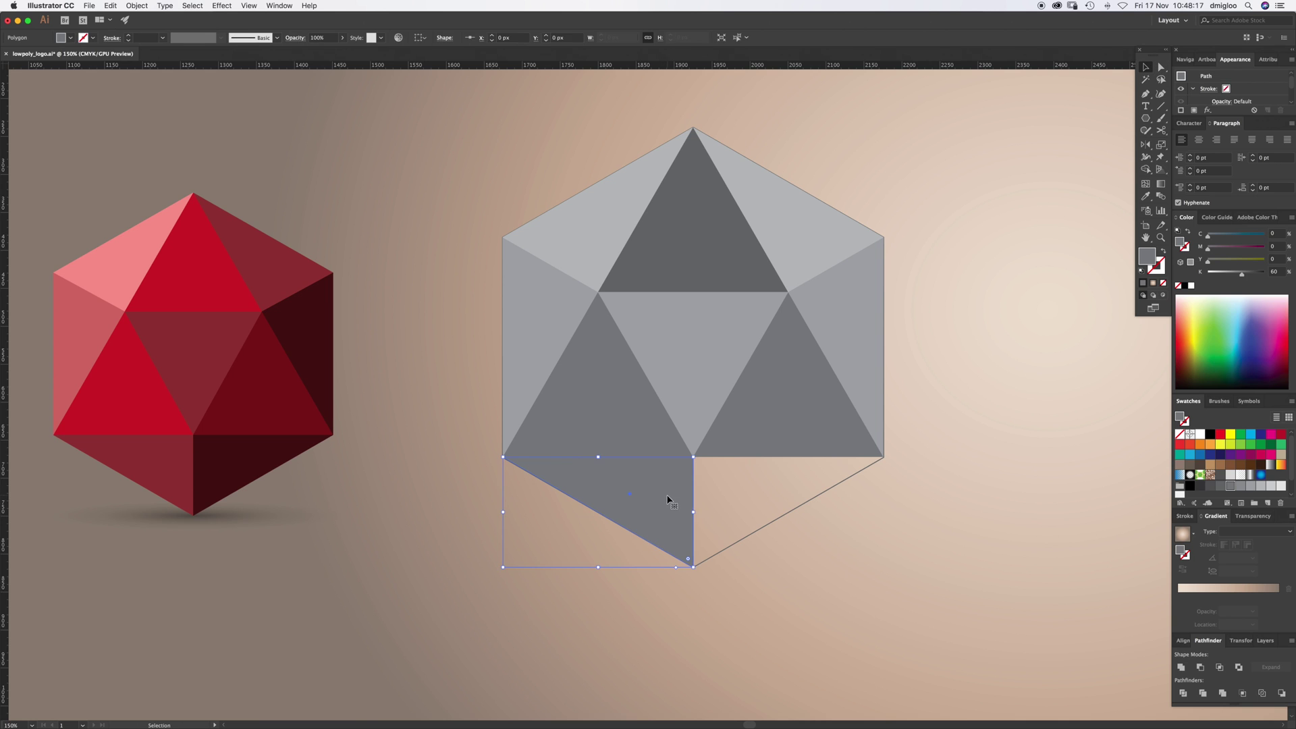
# Duplicate the lower-left facet, stretch it into a lower-right facet, and darken it
pyautogui.press('a')
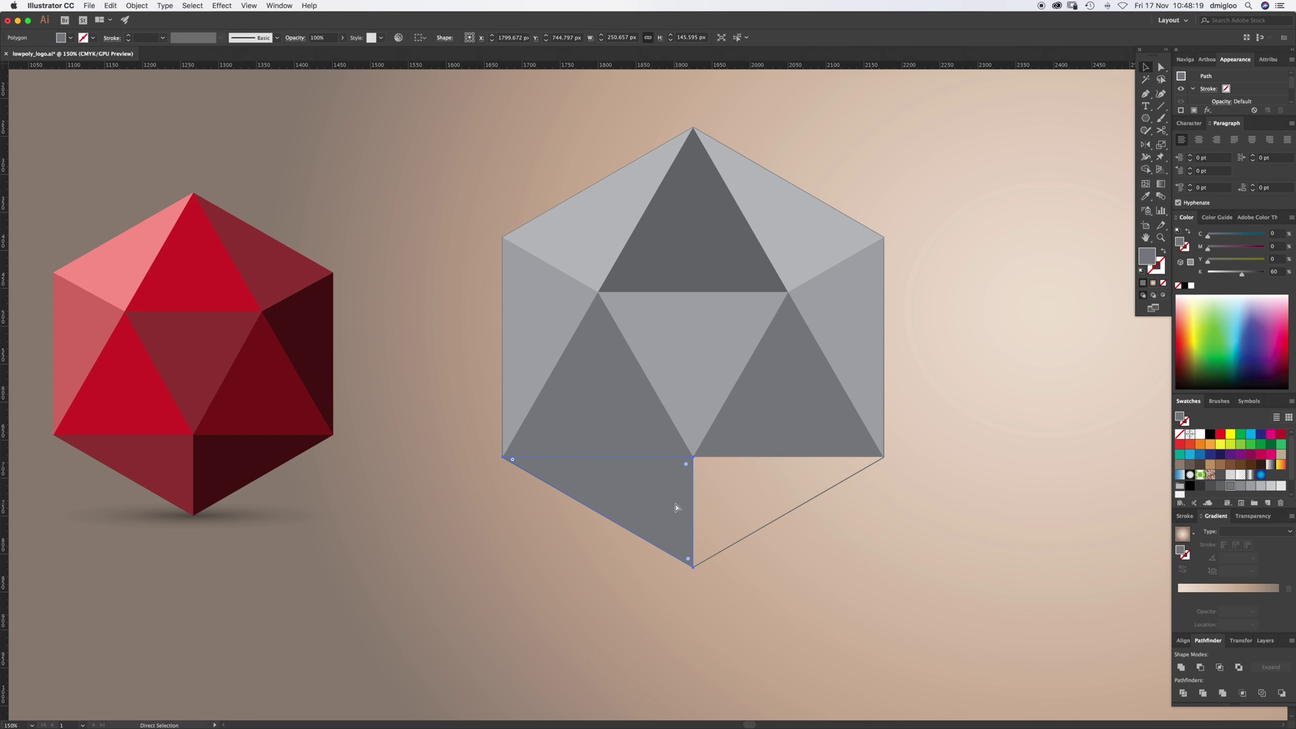
pyautogui.press('v')
pyautogui.press('a')
pyautogui.moveTo(504, 458); pyautogui.dragTo(885, 459)
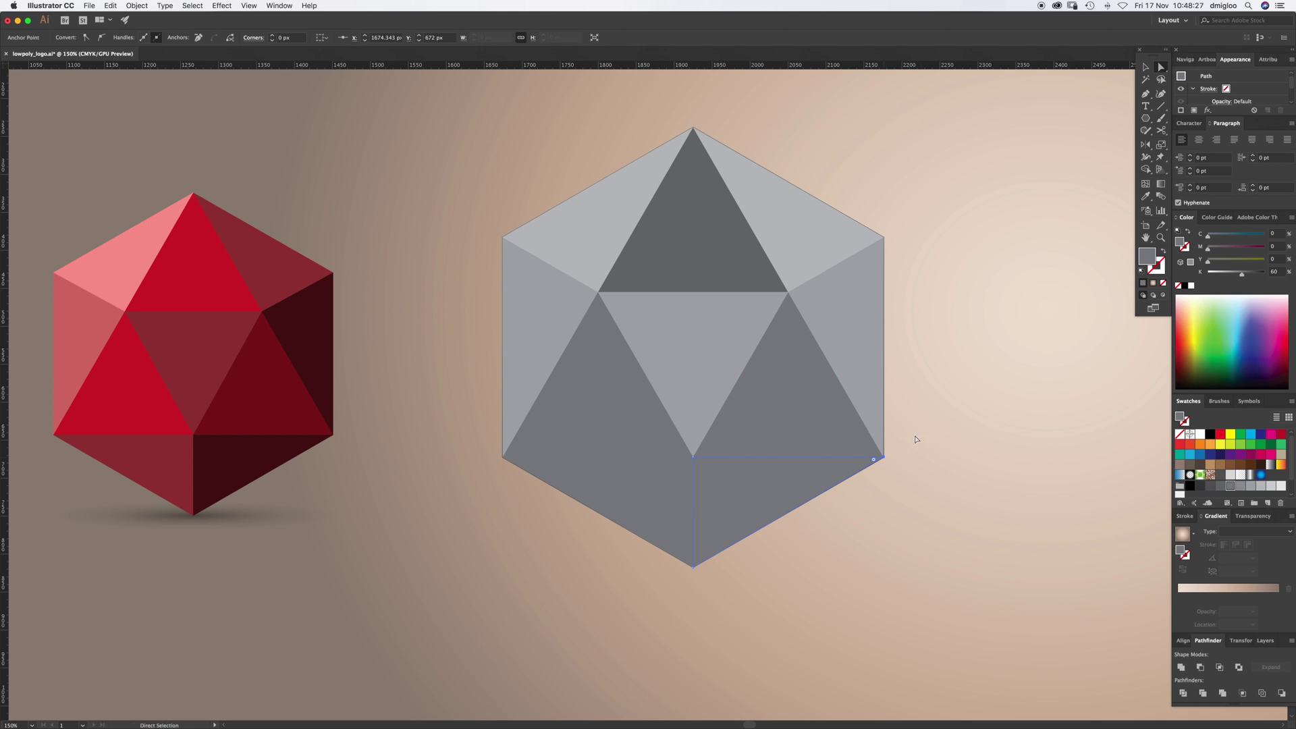
pyautogui.click(925, 426)
pyautogui.press('v')
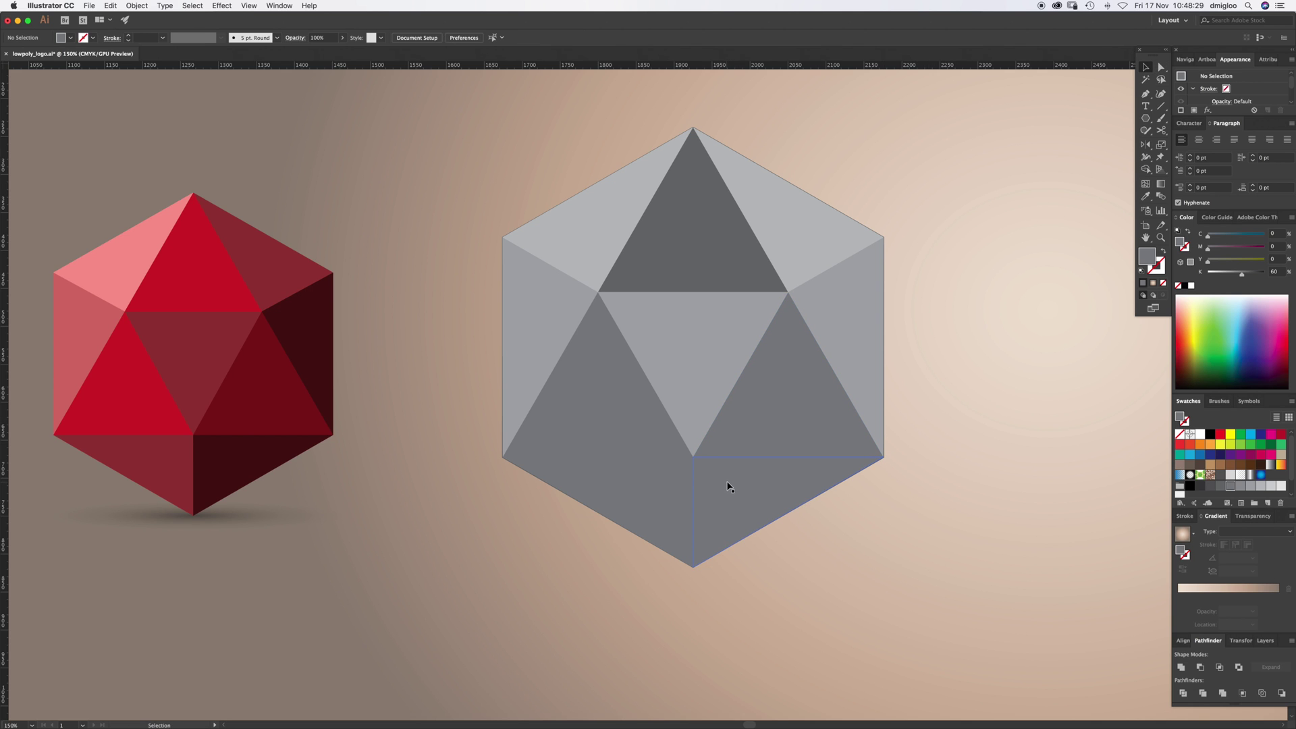
pyautogui.click(734, 479)
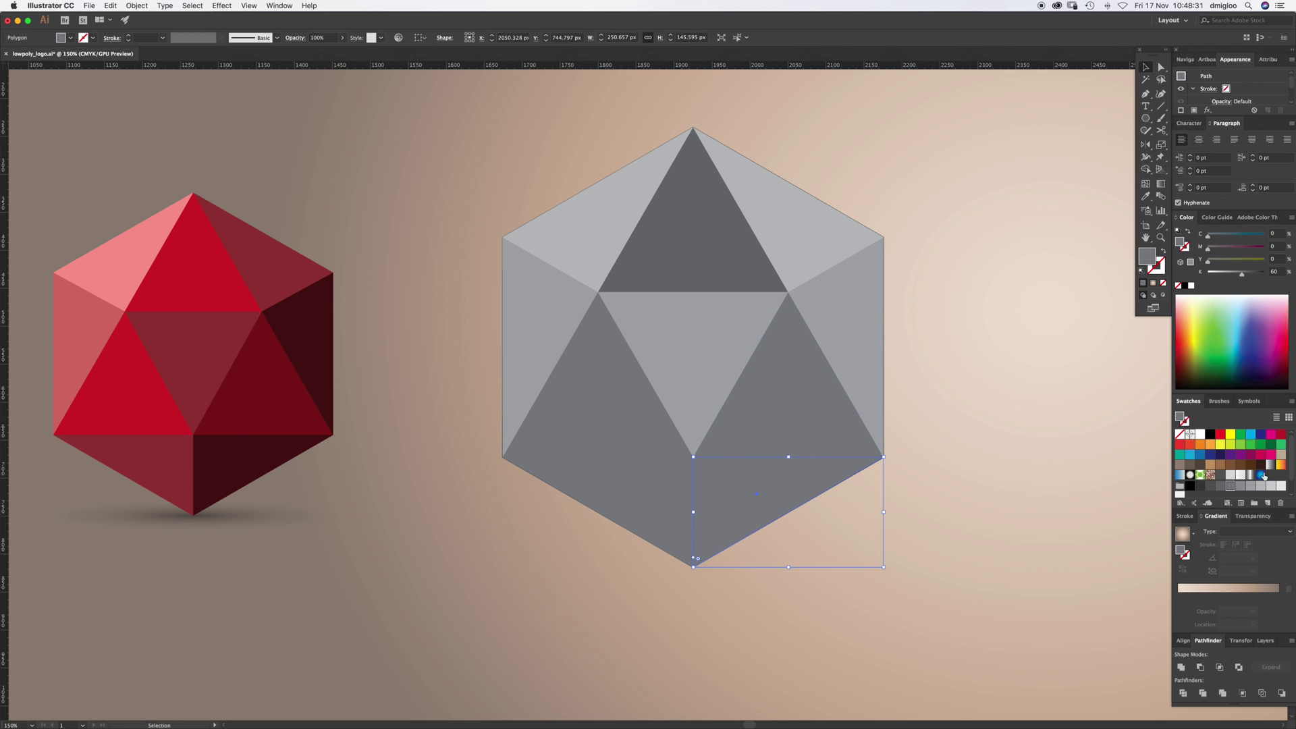
pyautogui.click(1212, 487)
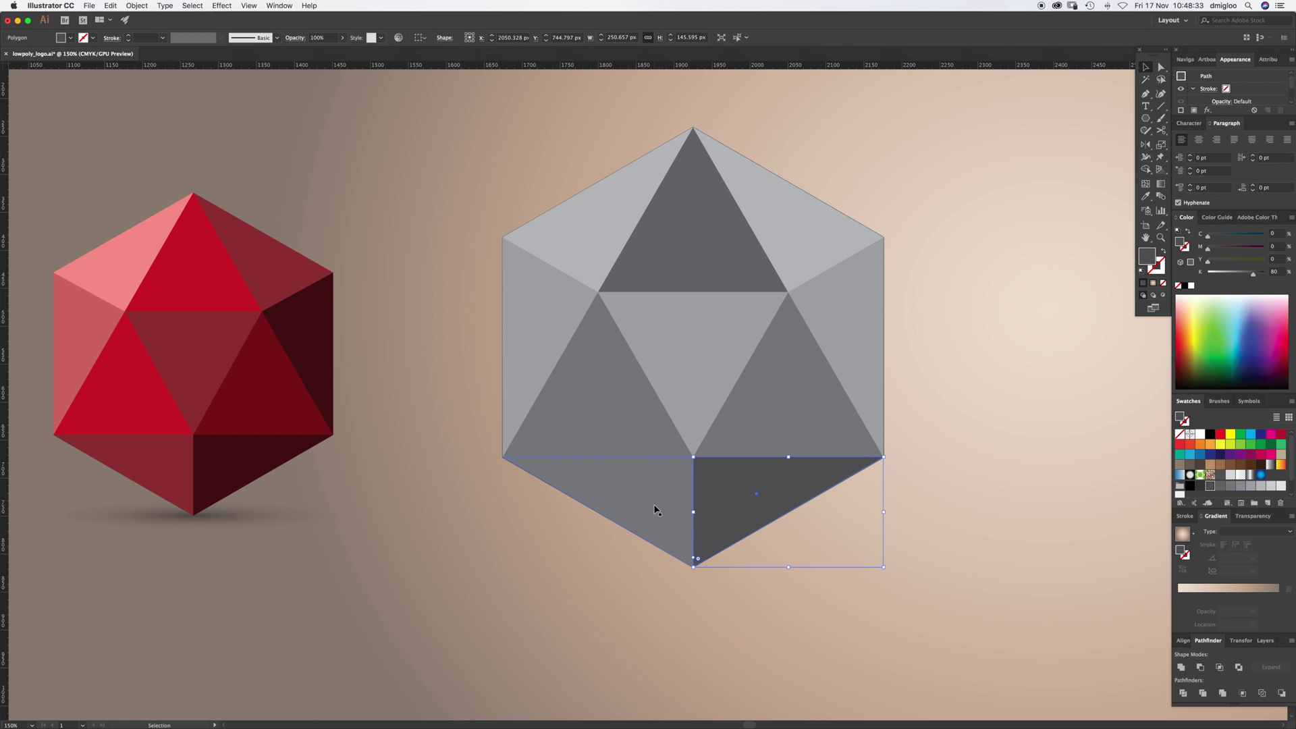
# Try several lighter grey fill swatches, then bring up Adobe Color in Safari
pyautogui.click(620, 568)
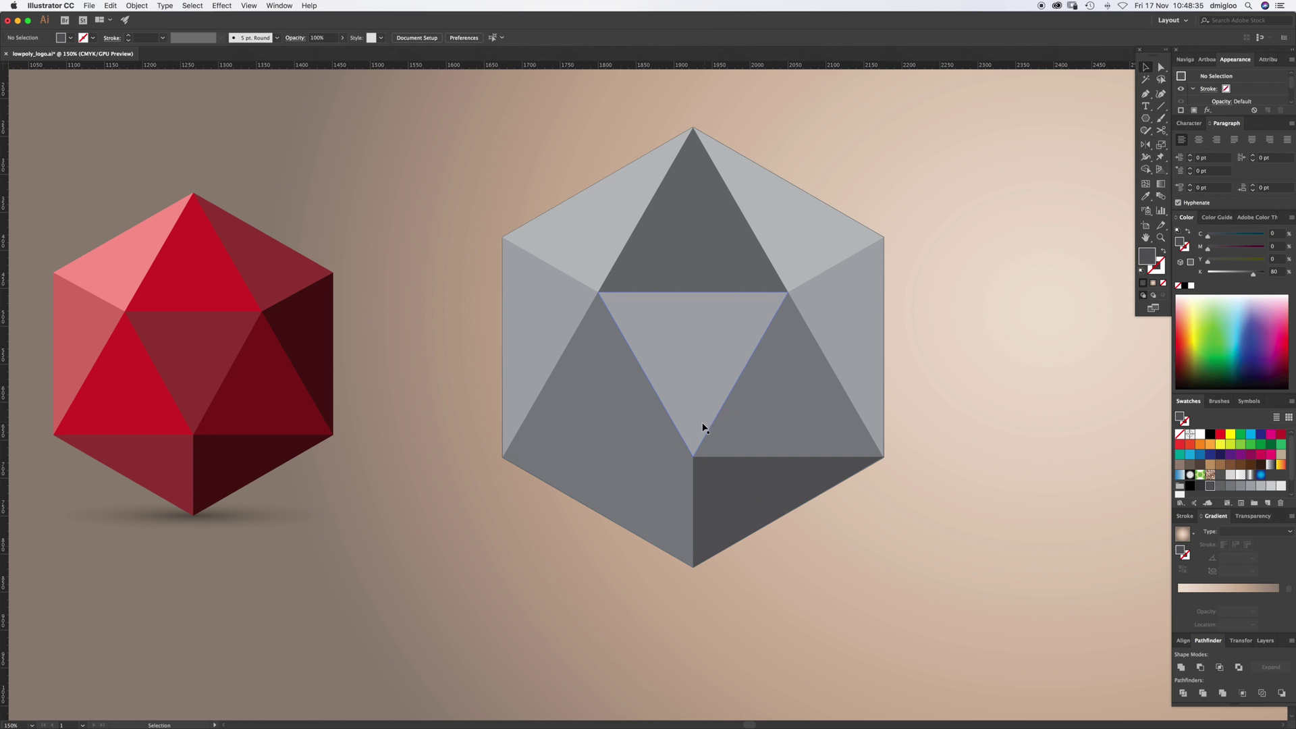
pyautogui.moveTo(677, 446); pyautogui.dragTo(630, 486)
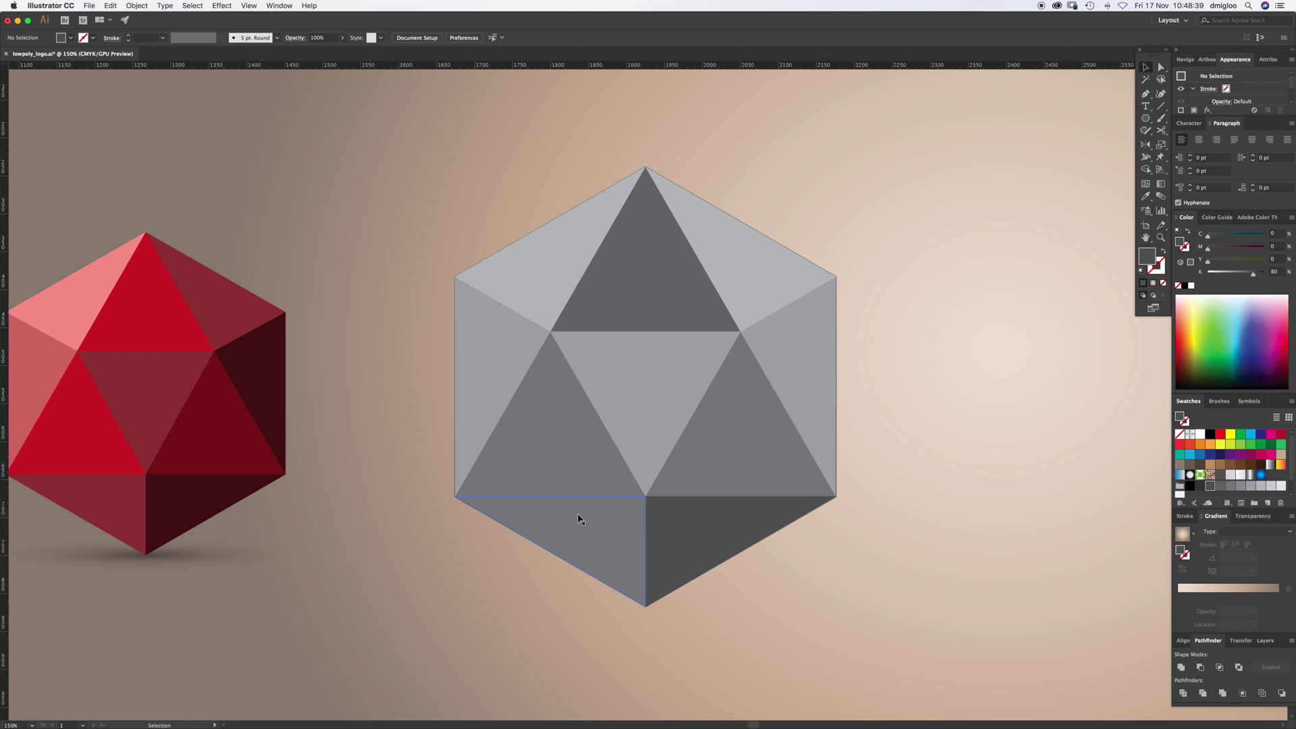
pyautogui.click(1220, 489)
pyautogui.click(1231, 486)
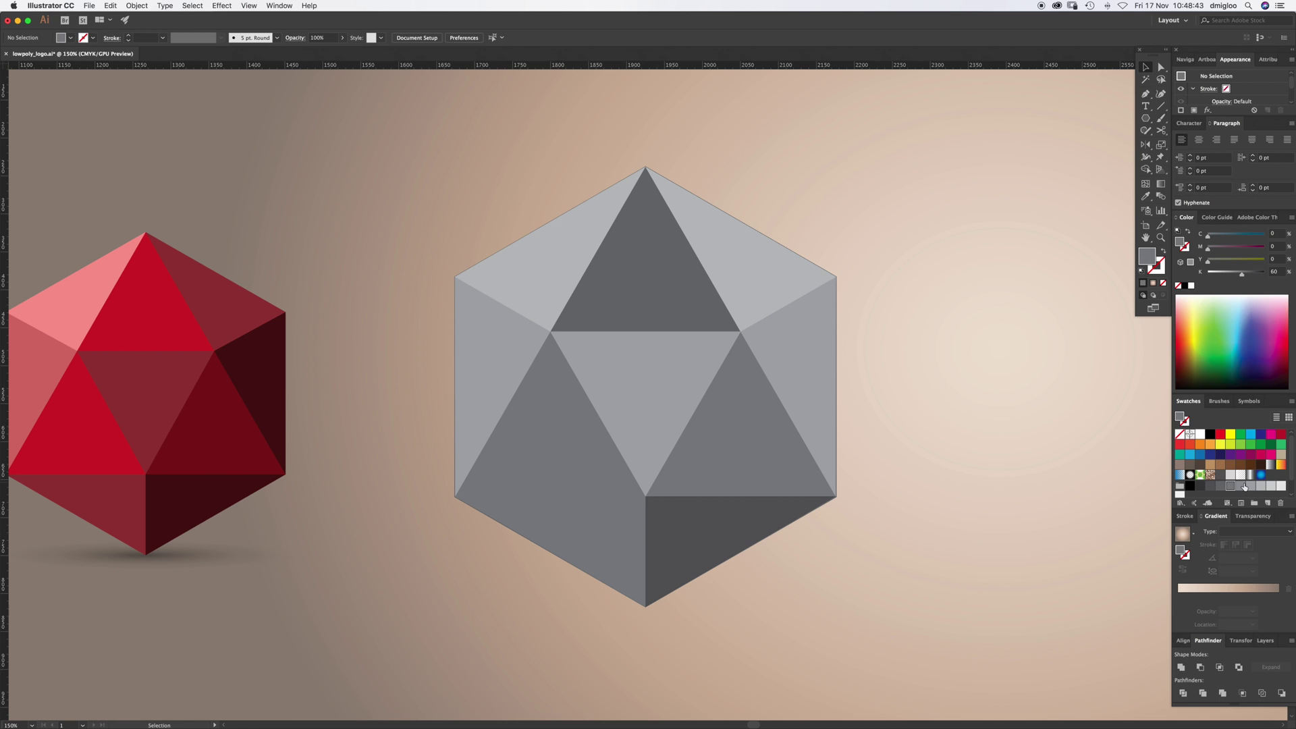
pyautogui.click(1242, 487)
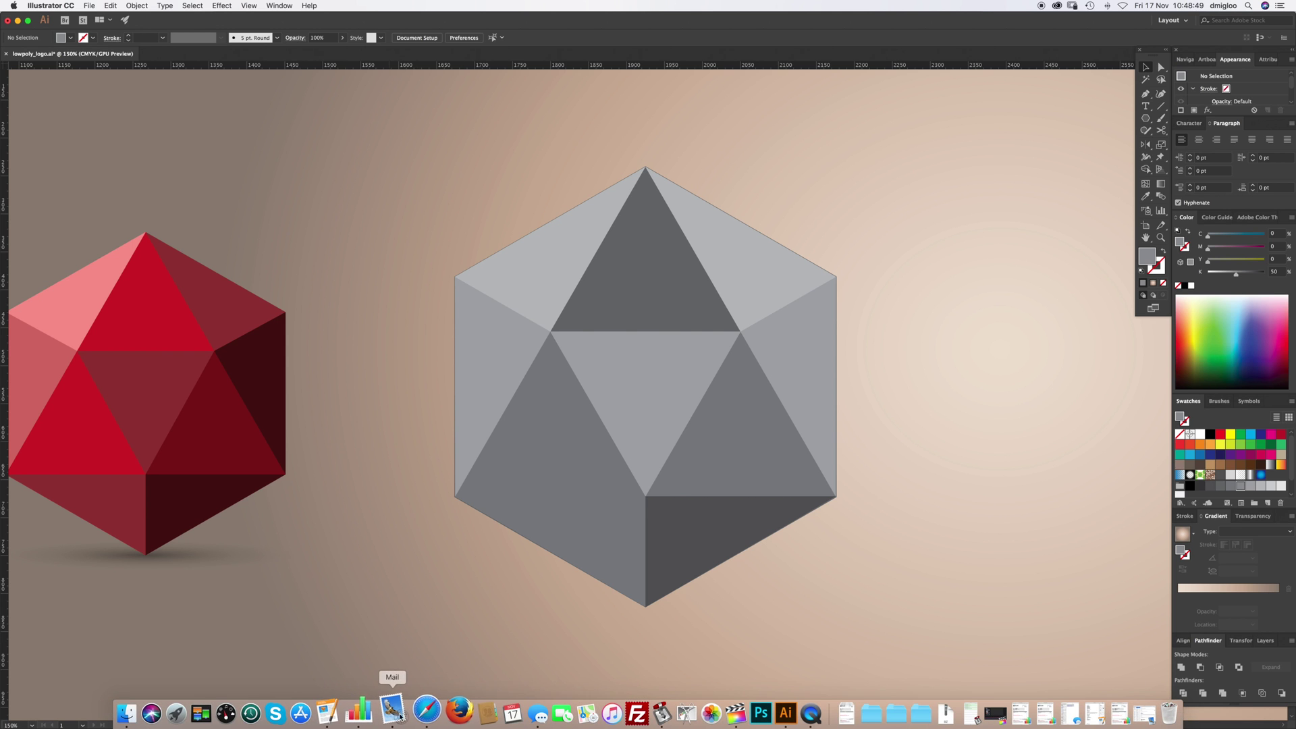
pyautogui.click(418, 707)
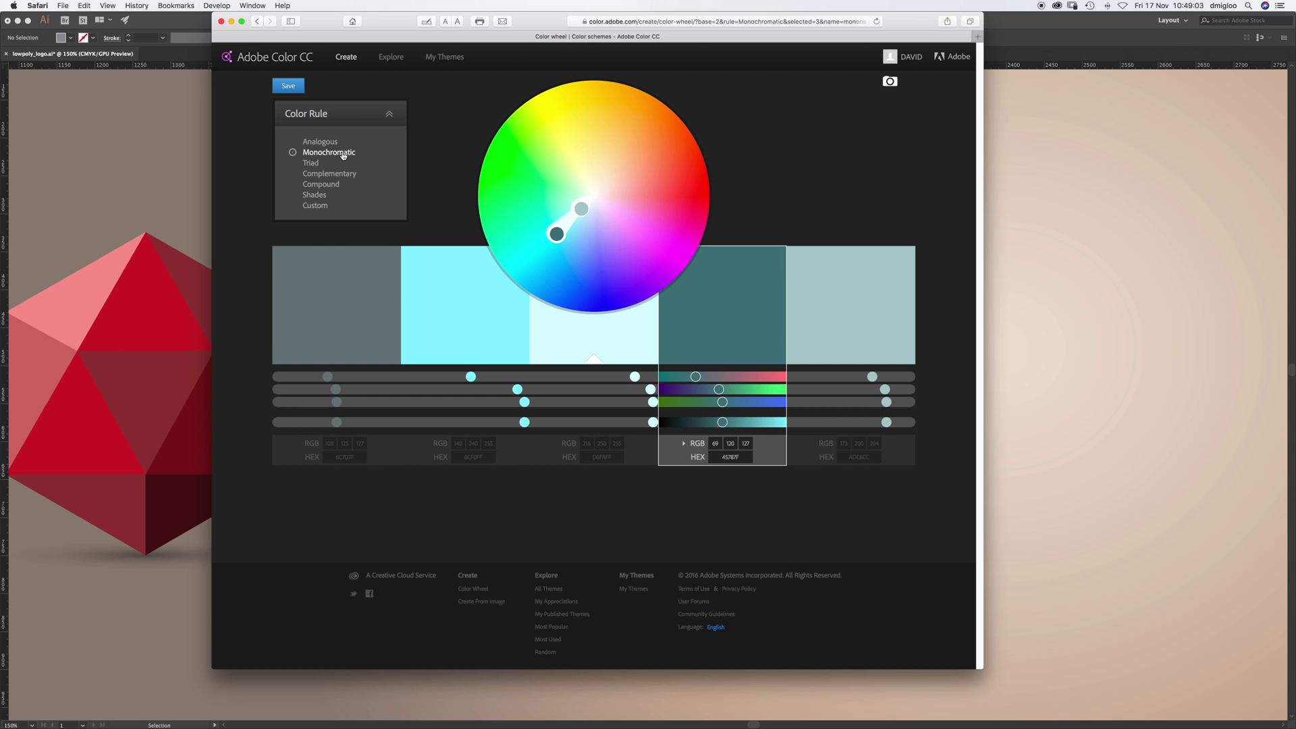
# Drag the monochromatic base hue from teal-grey to salmon-brown, base colour 7F5E52
pyautogui.moveTo(557, 235); pyautogui.dragTo(631, 178)
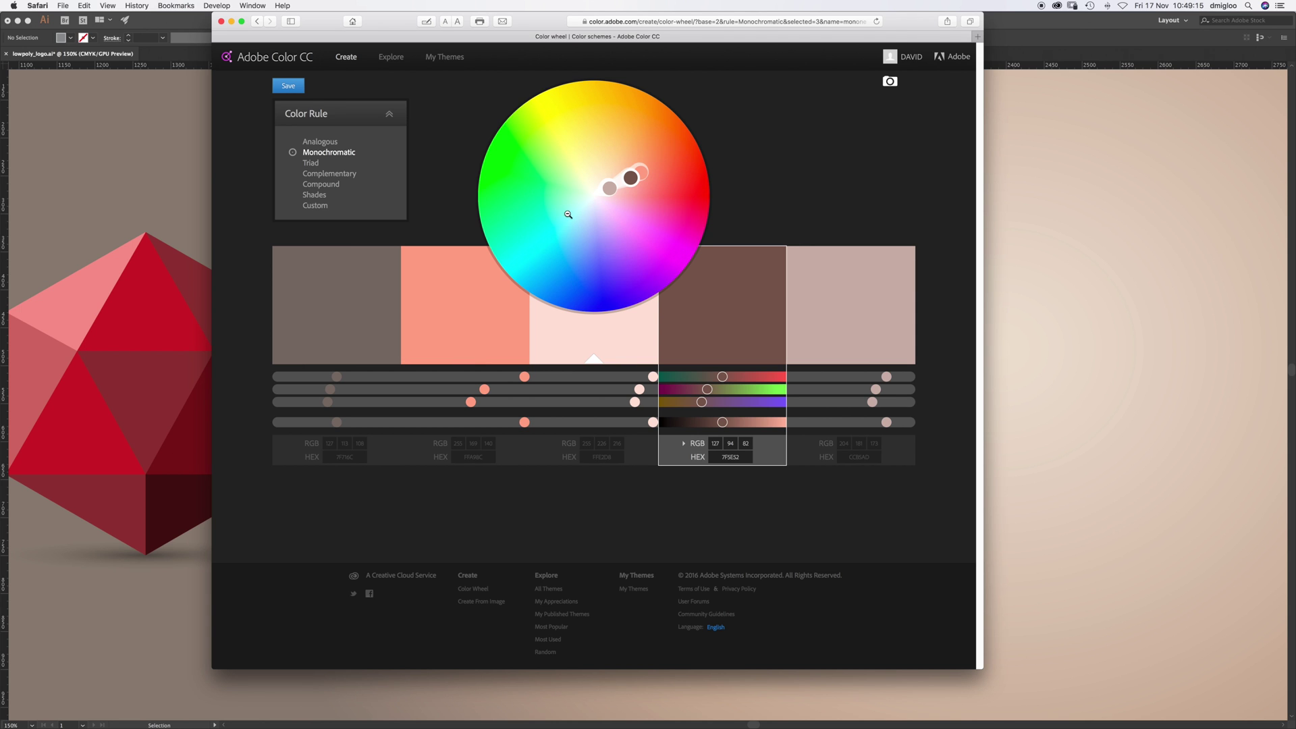
# Back in Illustrator, open the Adobe Color Themes panel and browse the My Library themes
pyautogui.click(178, 186)
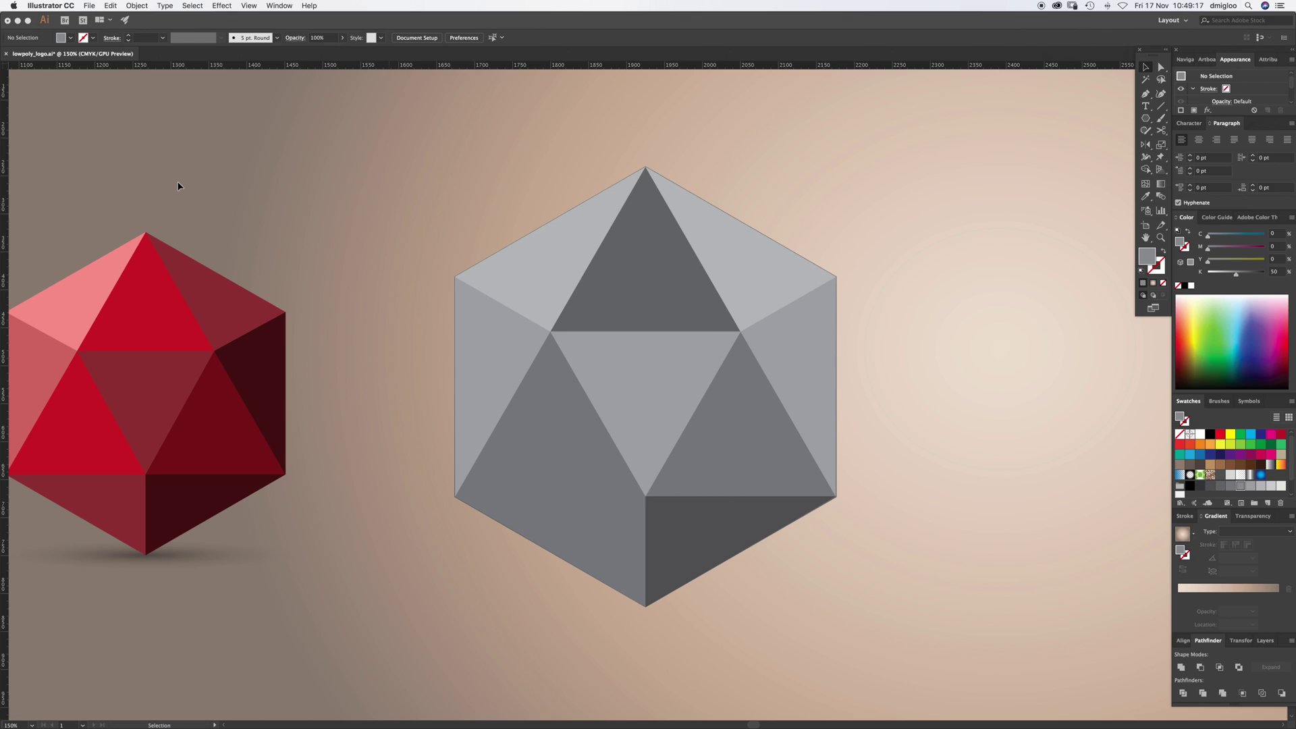
pyautogui.click(1258, 218)
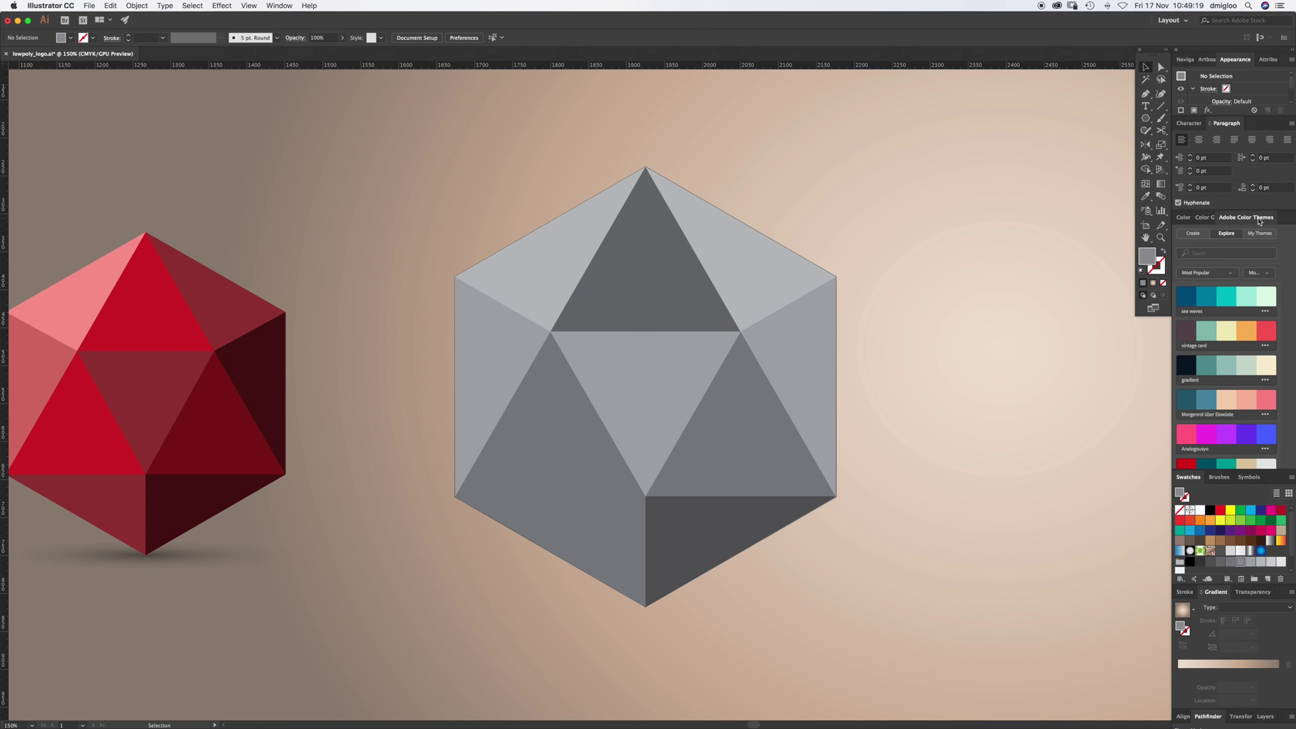
pyautogui.click(1259, 235)
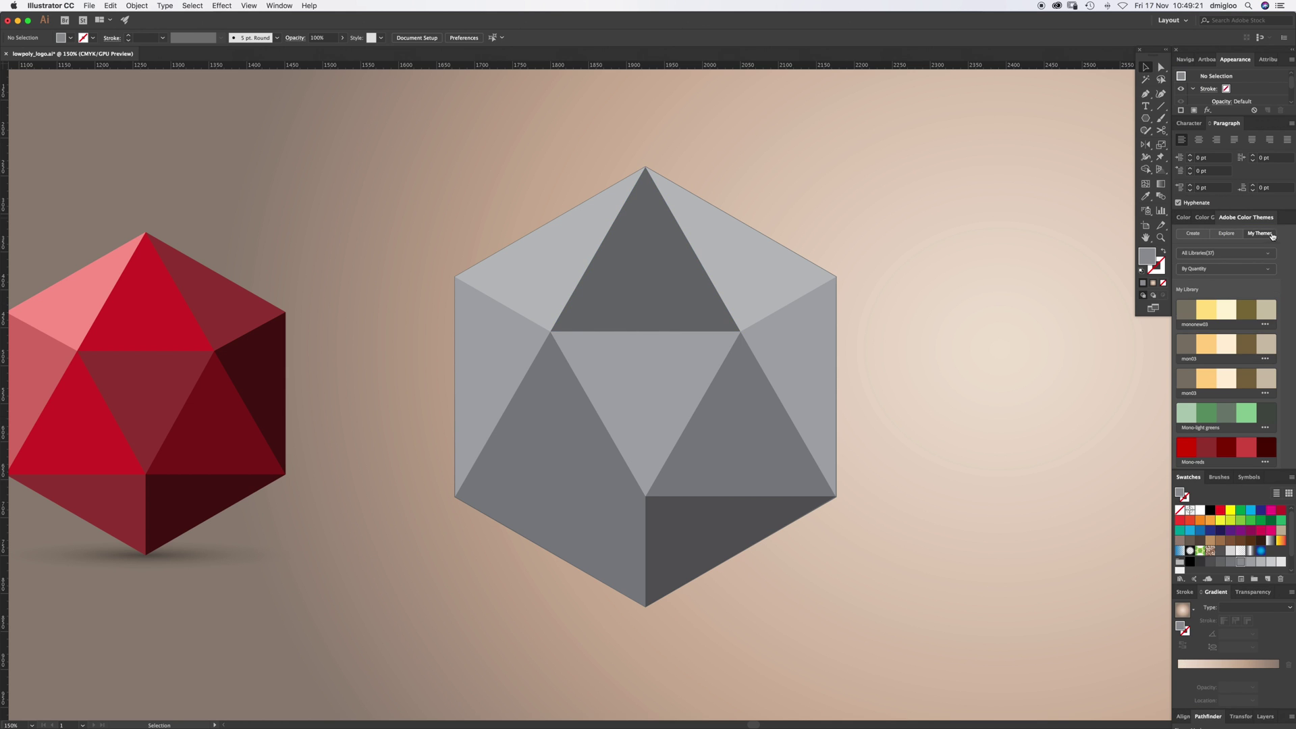
pyautogui.scroll(-2, 1223, 381)
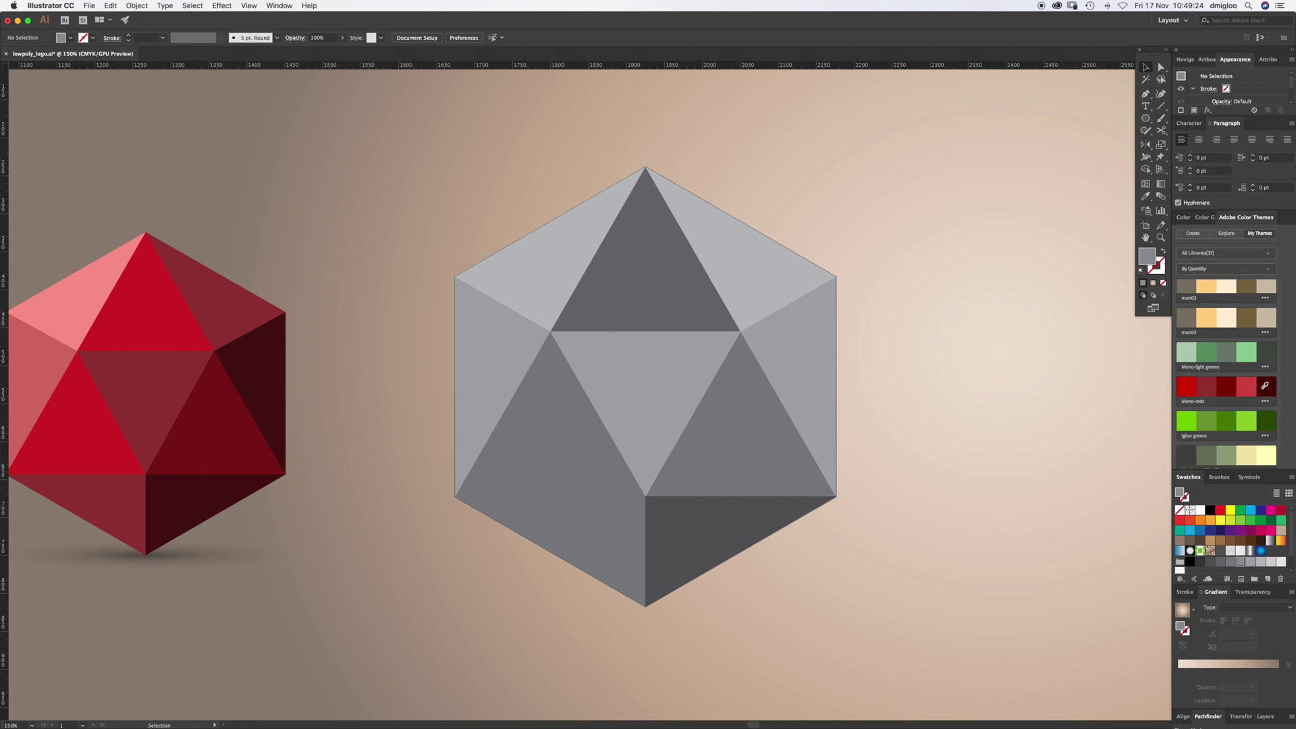
pyautogui.scroll(-1, 1265, 385)
pyautogui.scroll(3, 1229, 429)
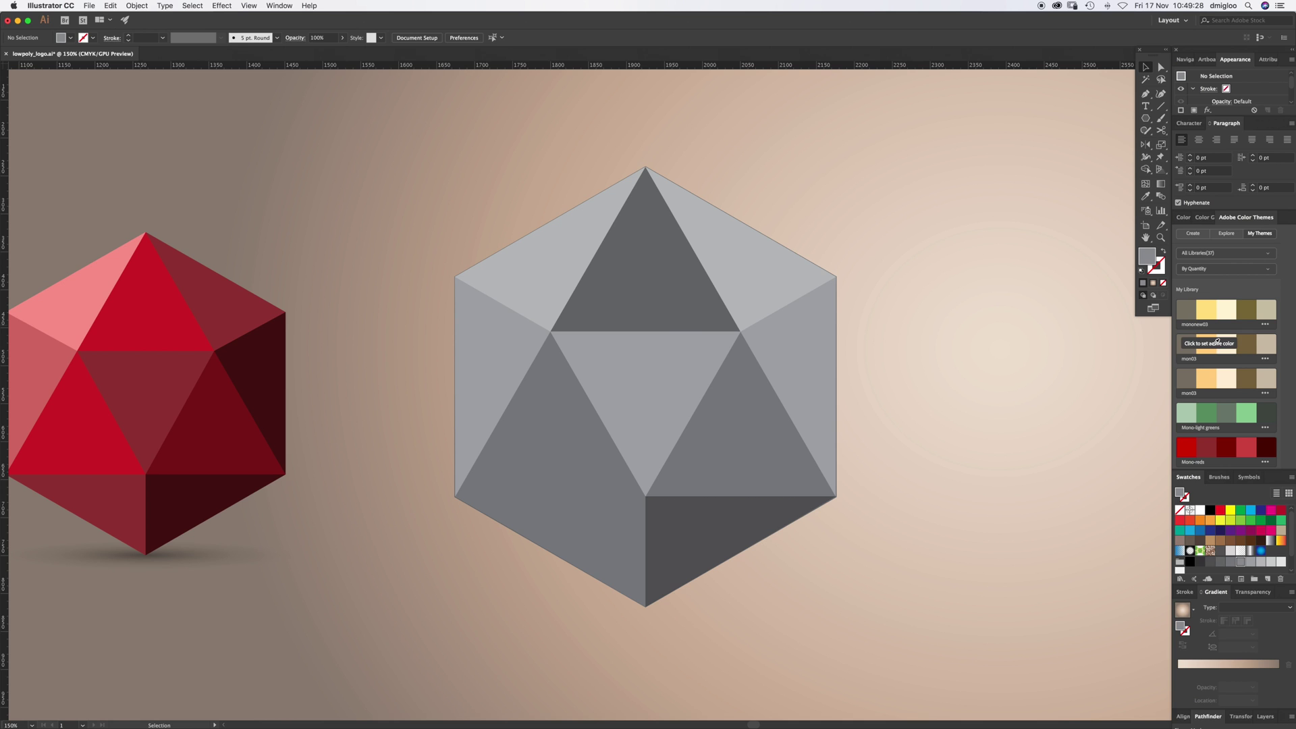
# In Explore, keep Most Popular sorting and add the sea waves theme to Swatches
pyautogui.click(1230, 235)
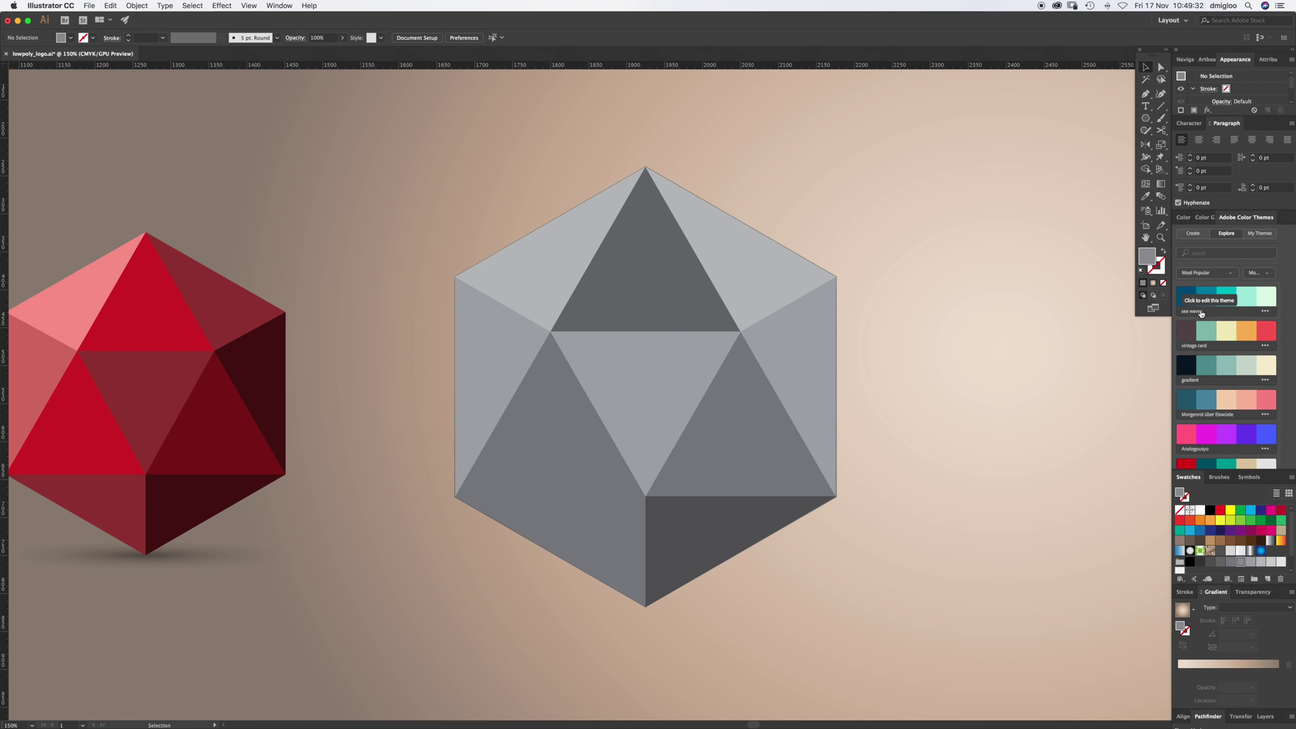
pyautogui.click(1231, 274)
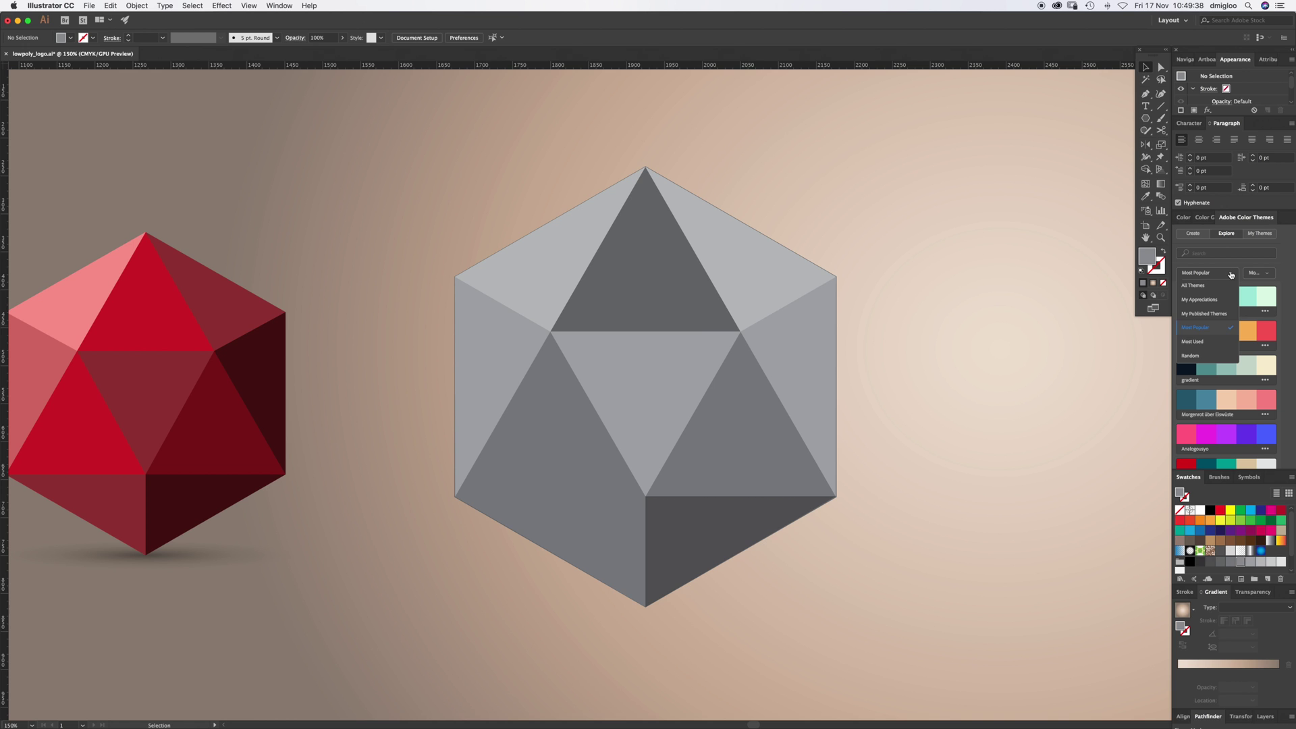
pyautogui.click(1287, 277)
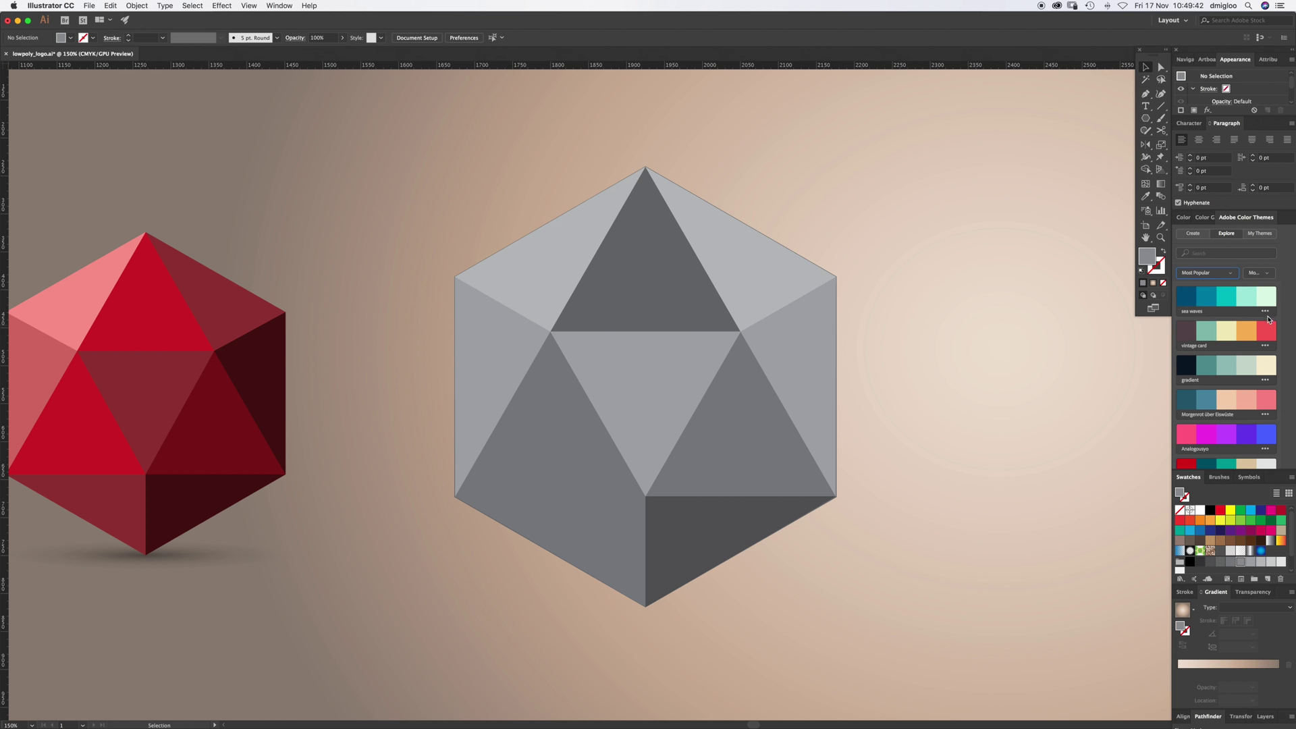
pyautogui.click(1266, 312)
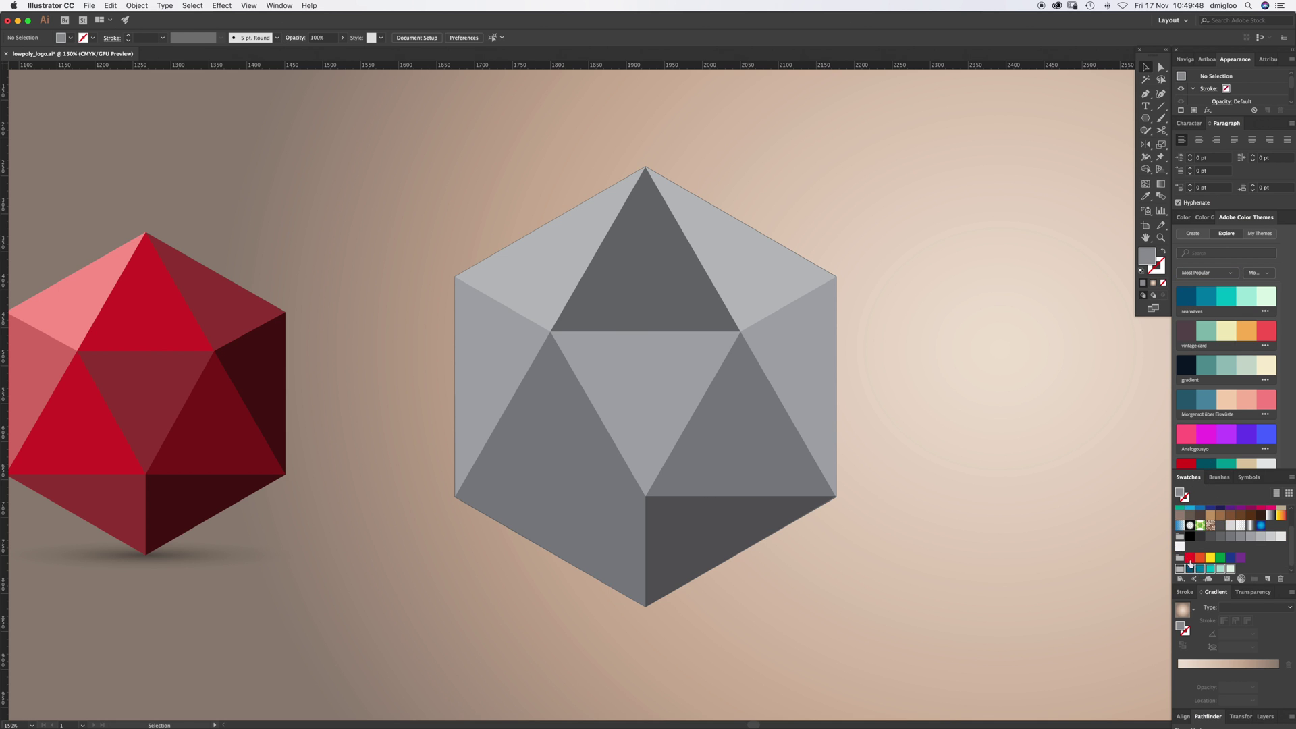
pyautogui.click(1169, 572)
# With Direct Selection, fill the dark lower-right and light right facets with dark blue
pyautogui.scroll(-3, 702, 523)
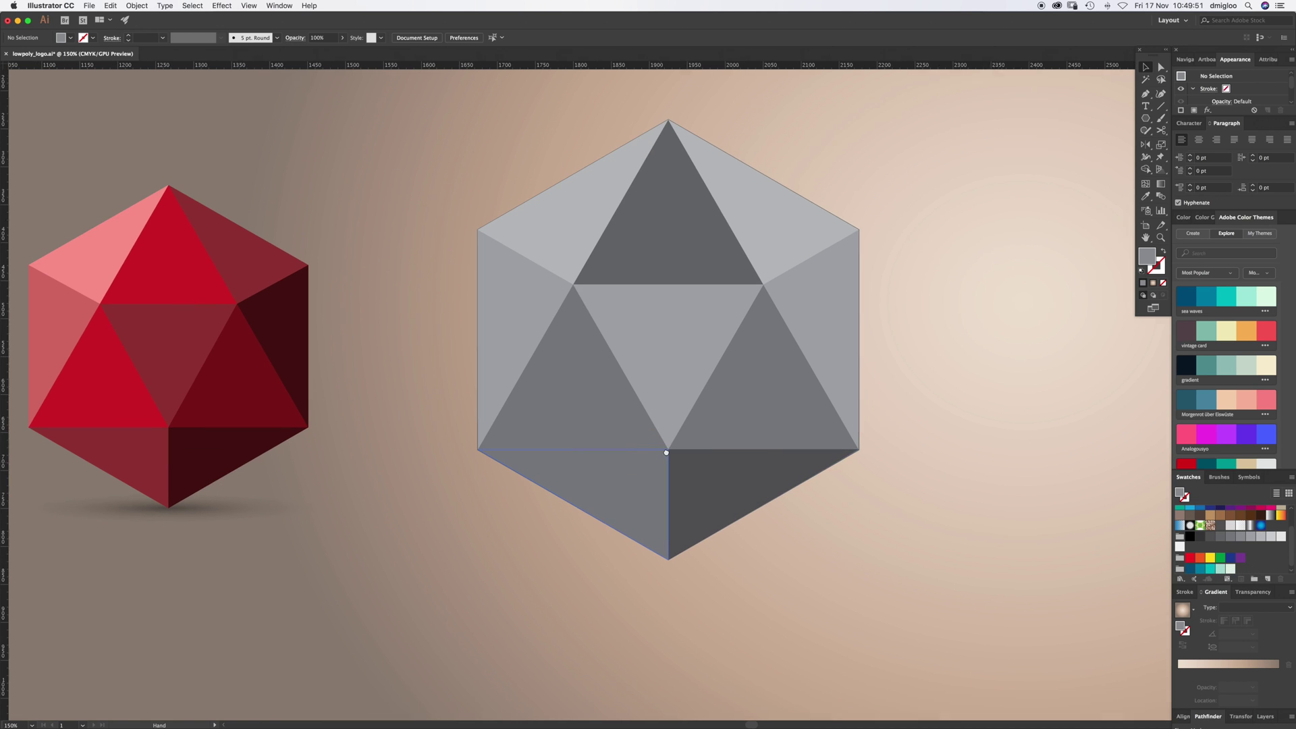
pyautogui.press('a')
pyautogui.click(750, 482)
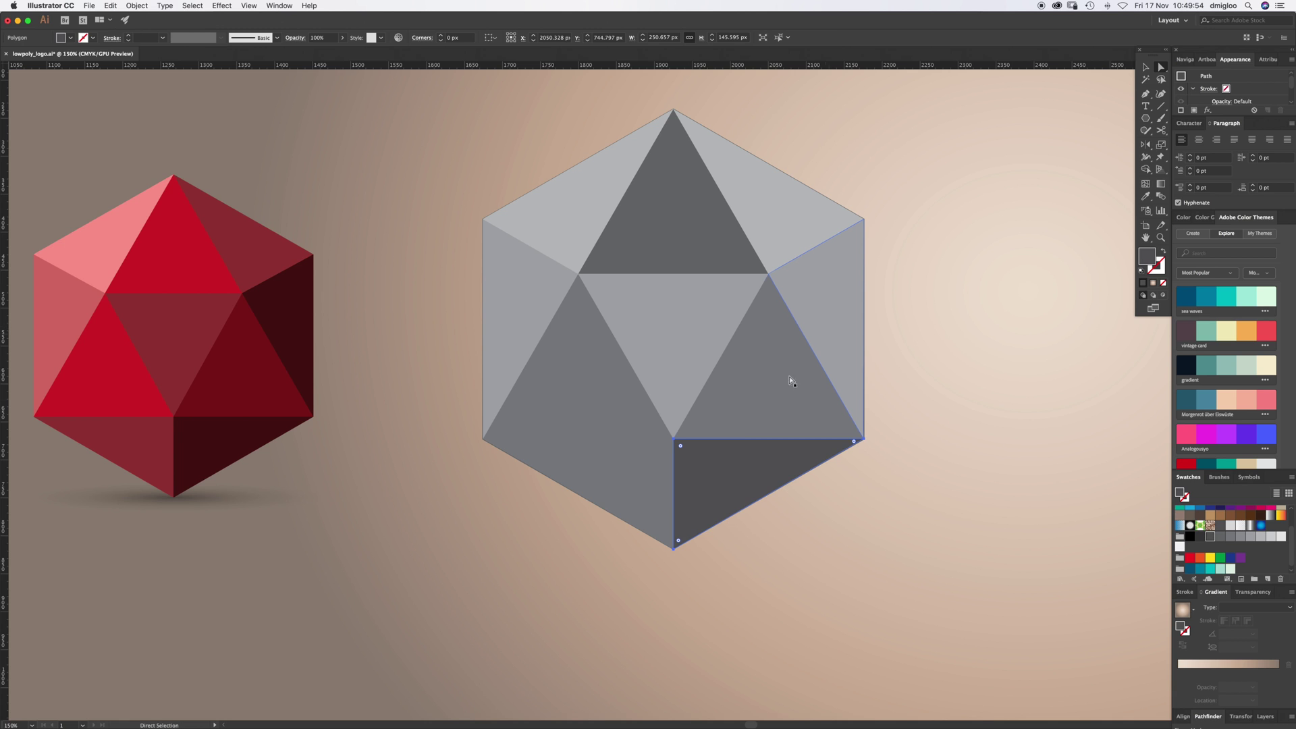
pyautogui.keyDown('shift'); pyautogui.click(837, 330); pyautogui.keyUp('shift')
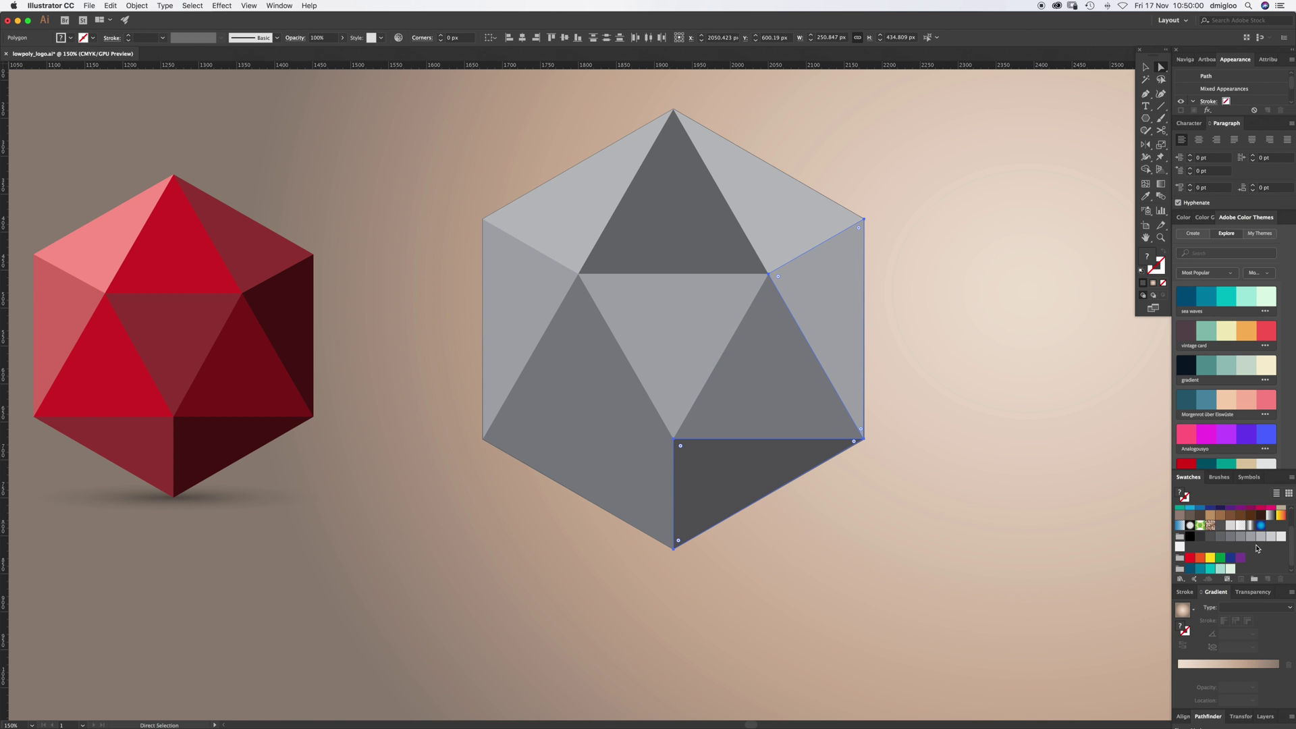
pyautogui.click(1190, 569)
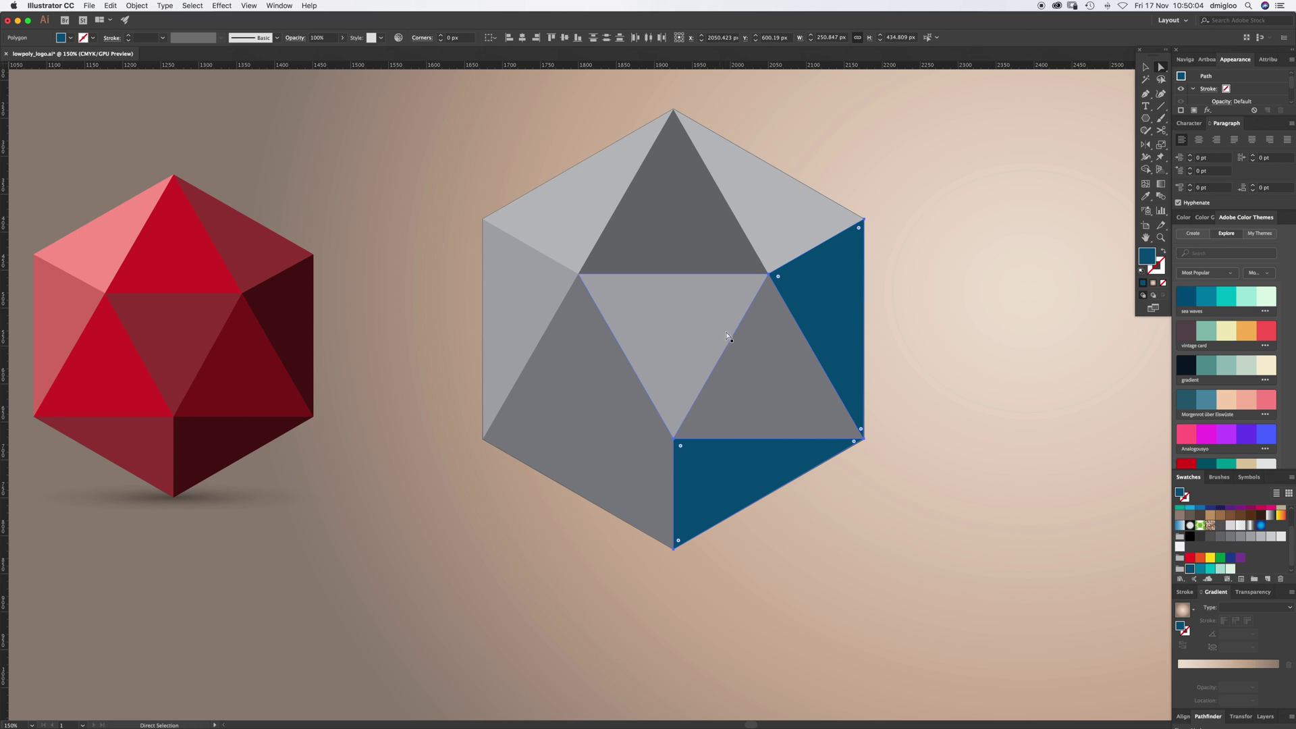
# Fill the upper-right, centre and lower-left facets teal, and the lower-right triangle dark blue
pyautogui.click(767, 223)
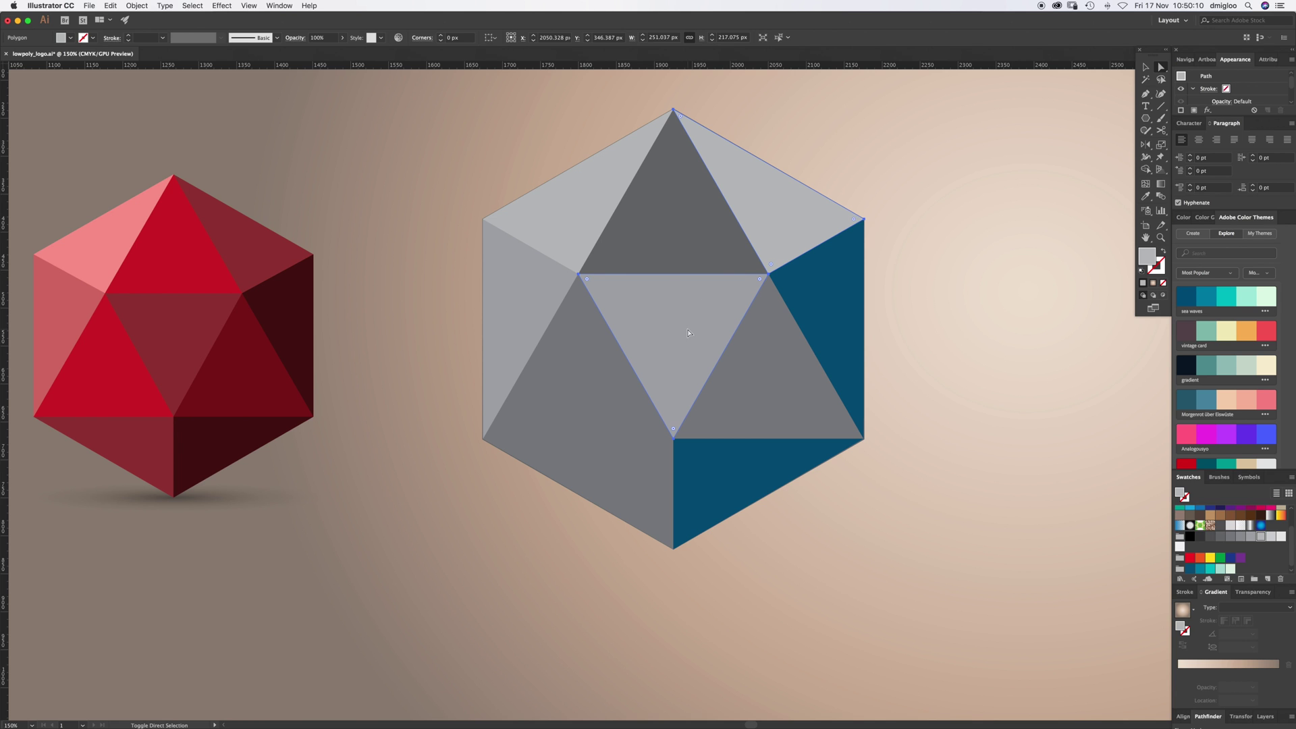
pyautogui.keyDown('shift'); pyautogui.click(615, 480); pyautogui.keyUp('shift')
pyautogui.keyDown('shift'); pyautogui.click(290, 318); pyautogui.keyUp('shift')
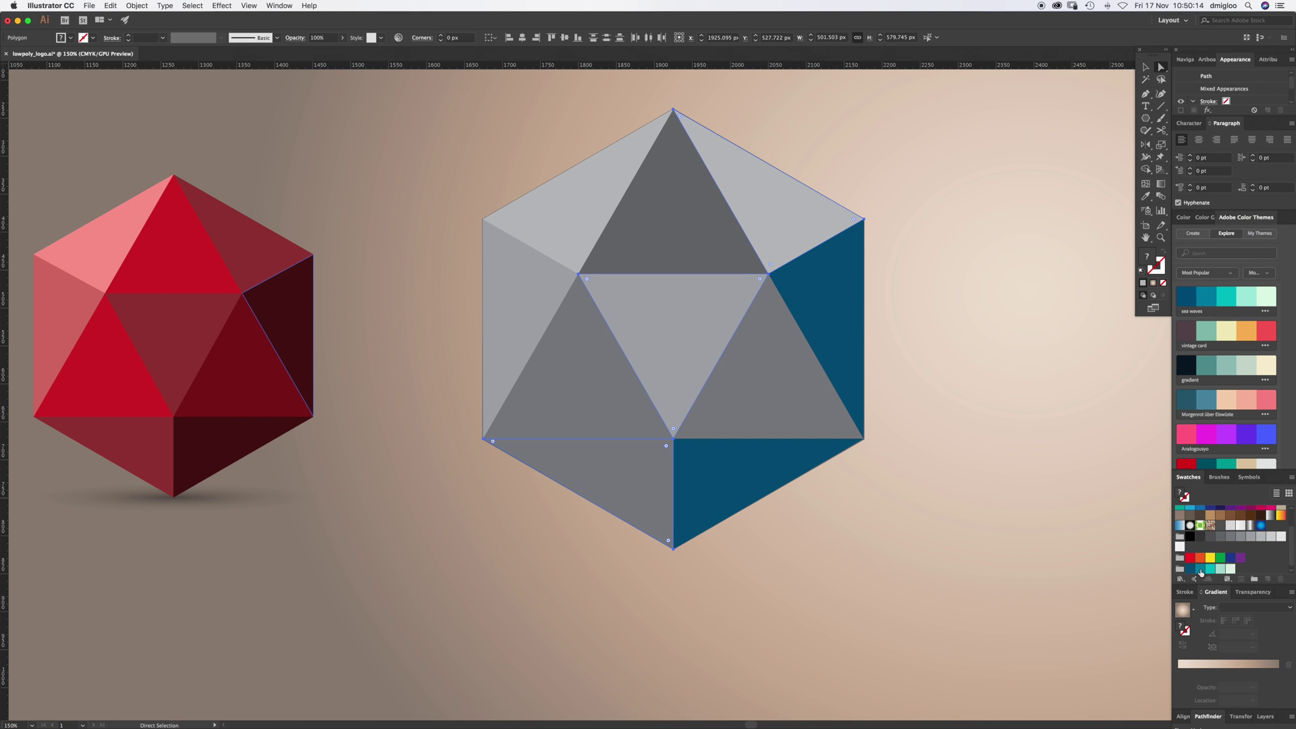
pyautogui.click(1200, 570)
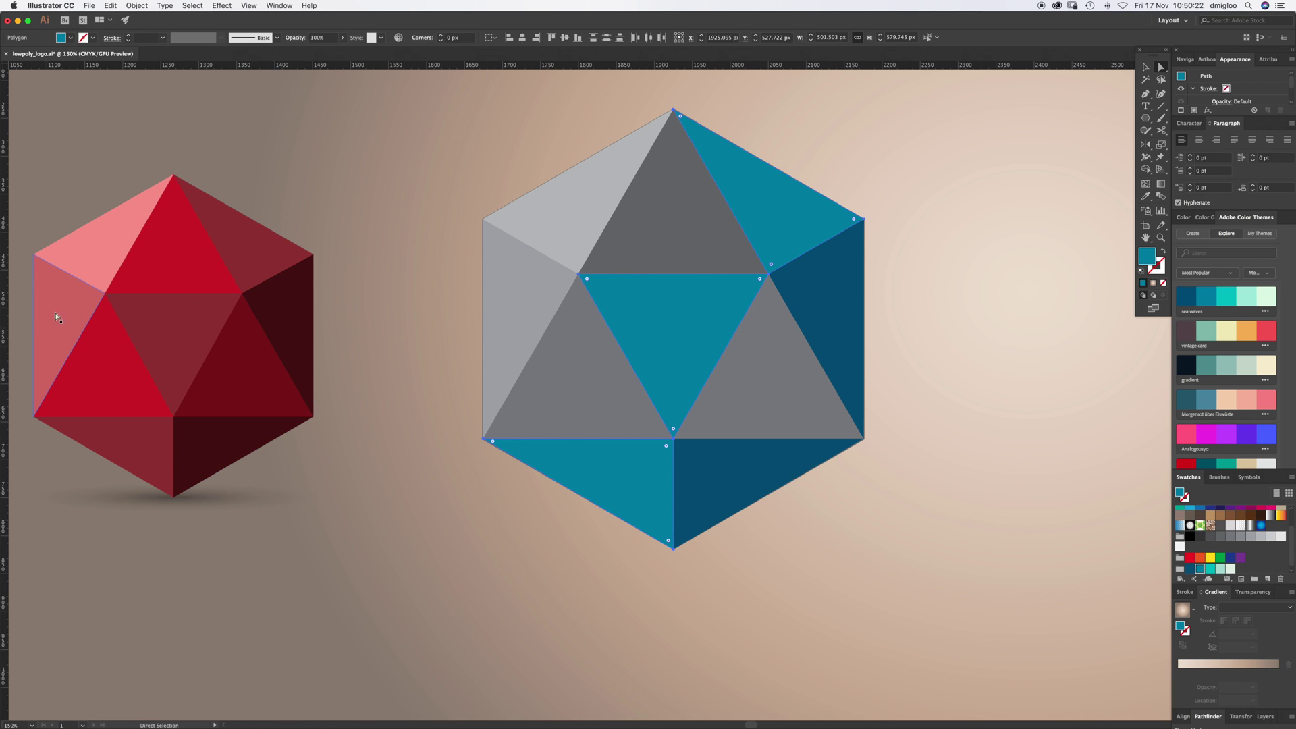
pyautogui.click(772, 378)
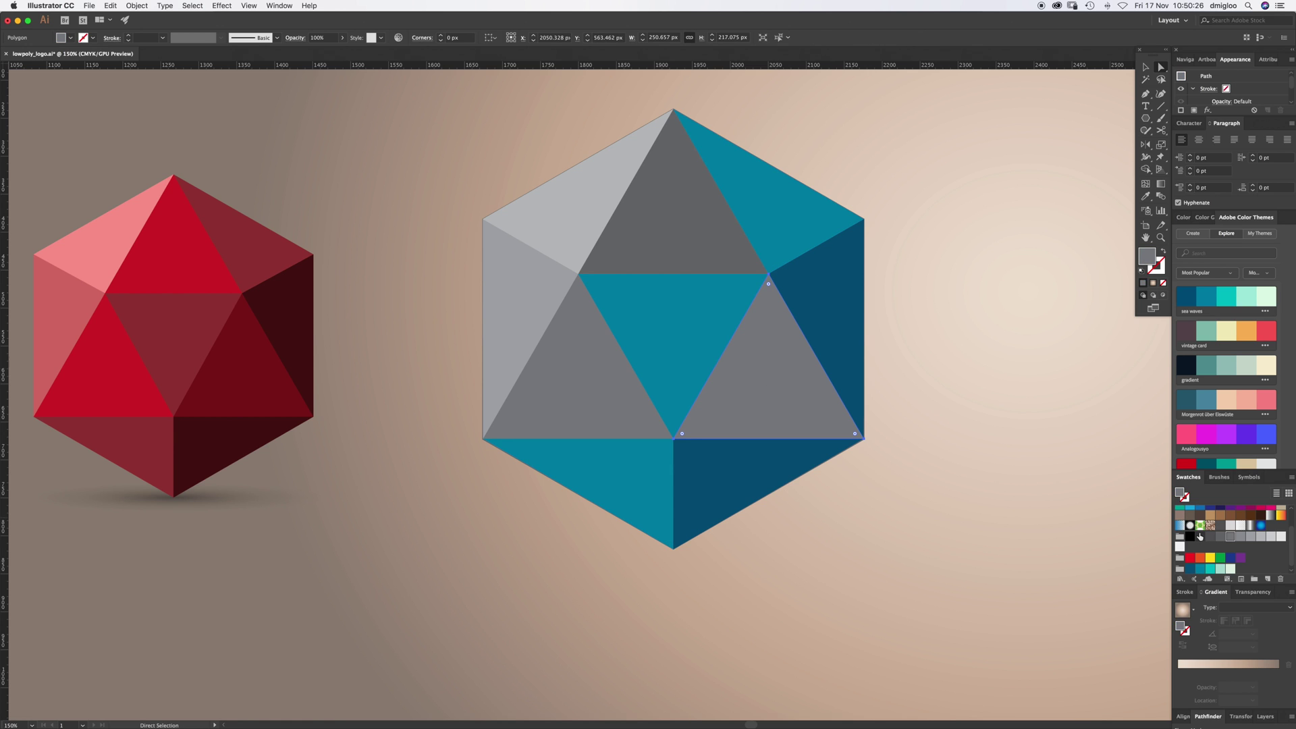
pyautogui.click(1190, 570)
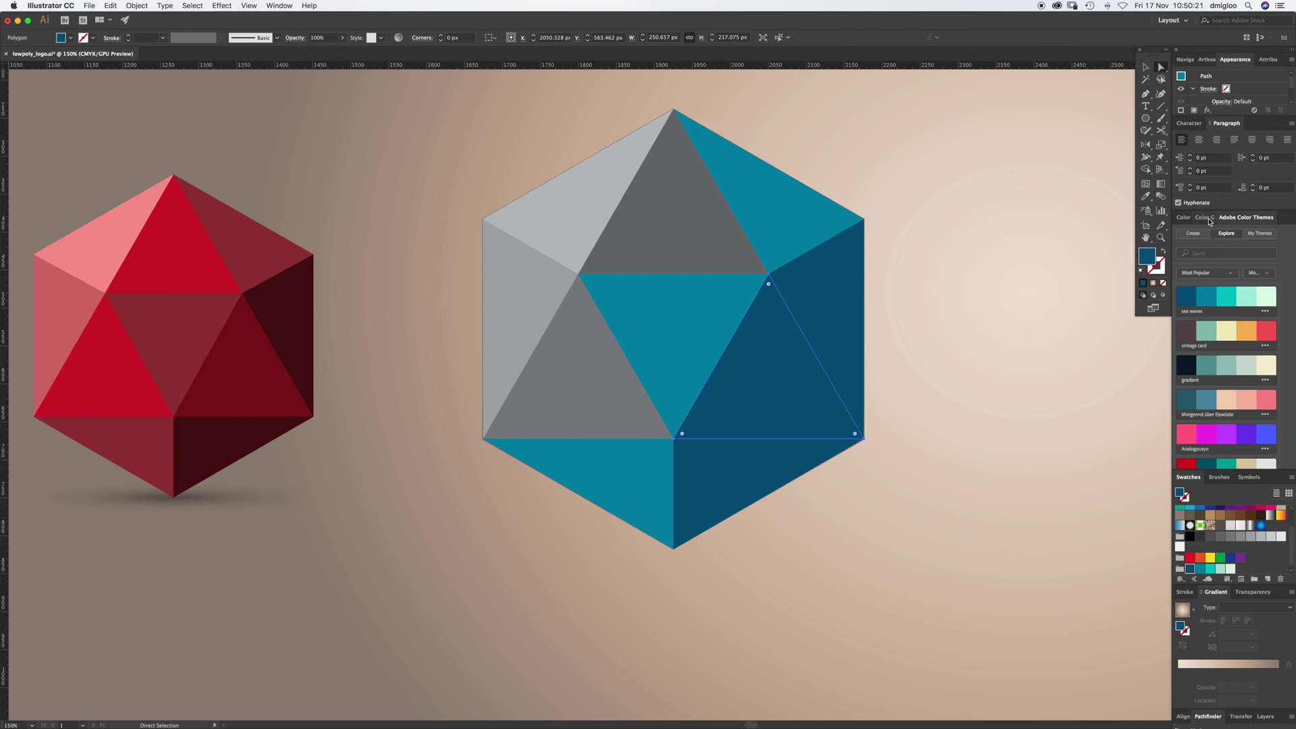
# Lighten the lower-right triangle to slate blue by lowering its CMYK and black values
pyautogui.click(1183, 217)
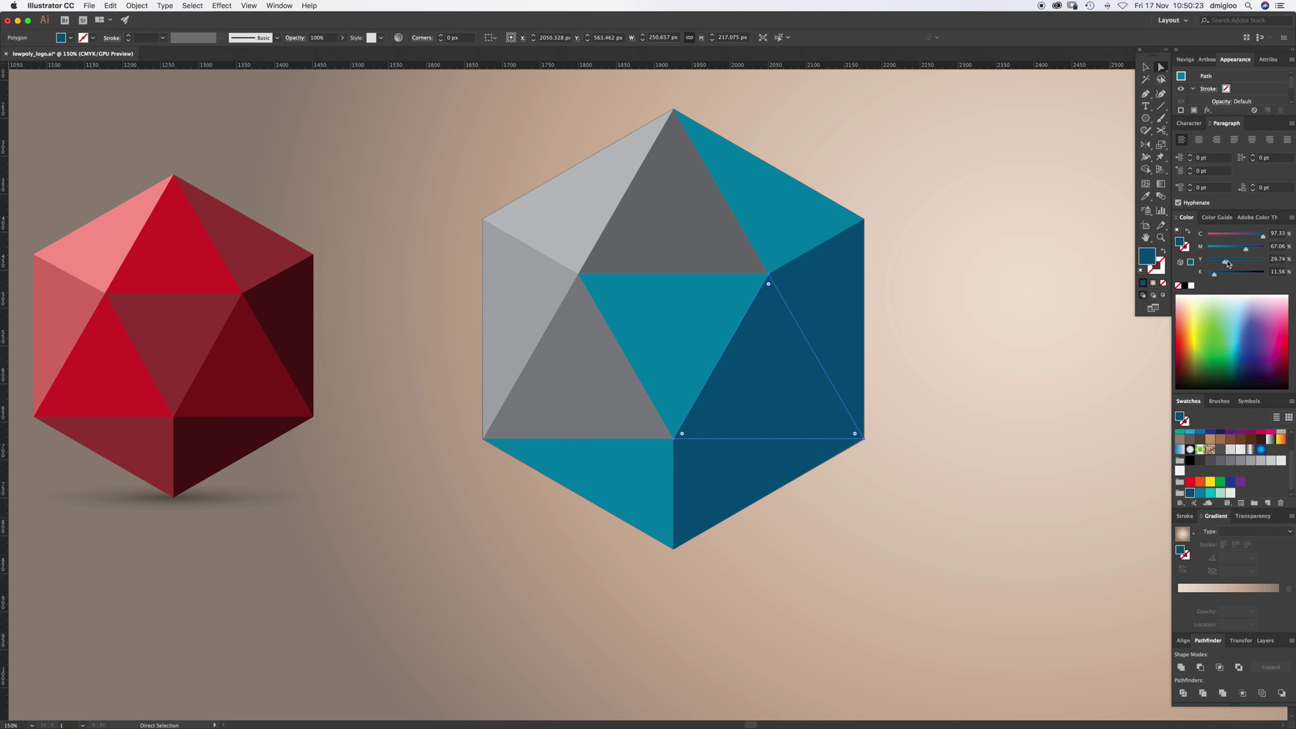
pyautogui.moveTo(1265, 238); pyautogui.dragTo(1241, 249)
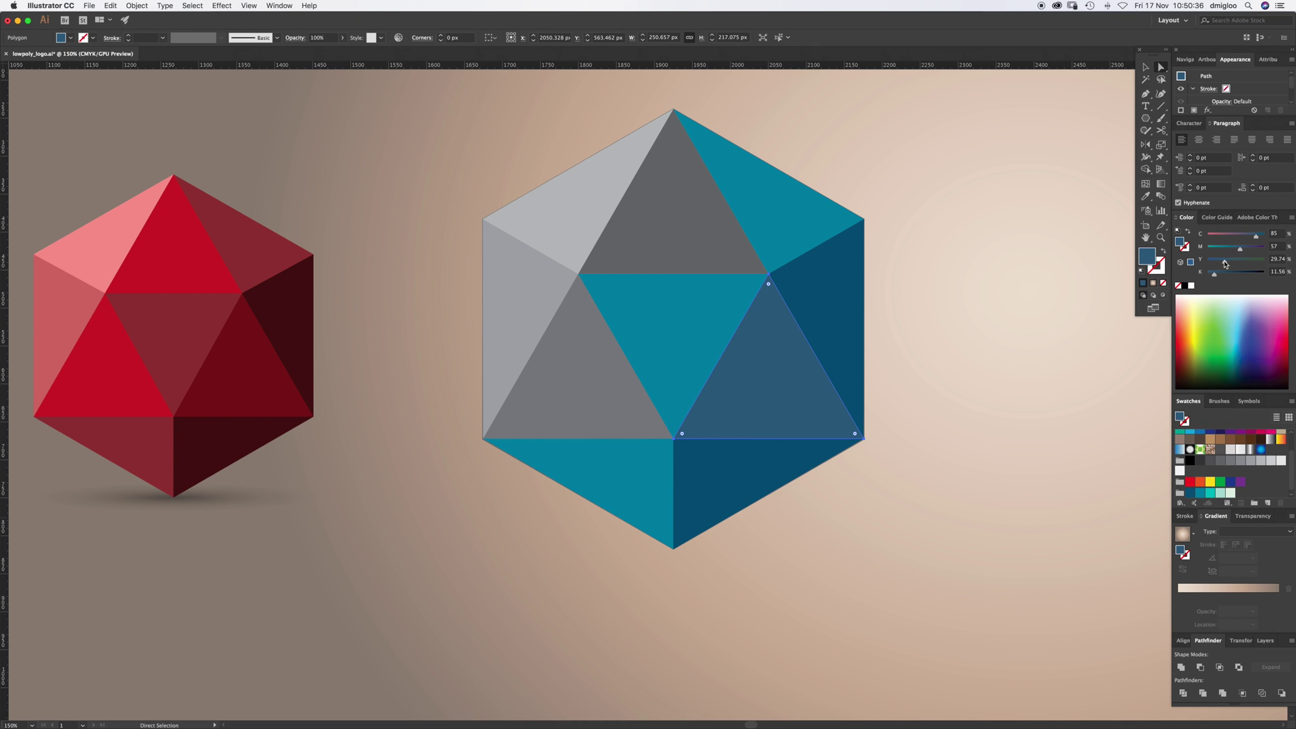
pyautogui.moveTo(1214, 275); pyautogui.dragTo(1215, 276)
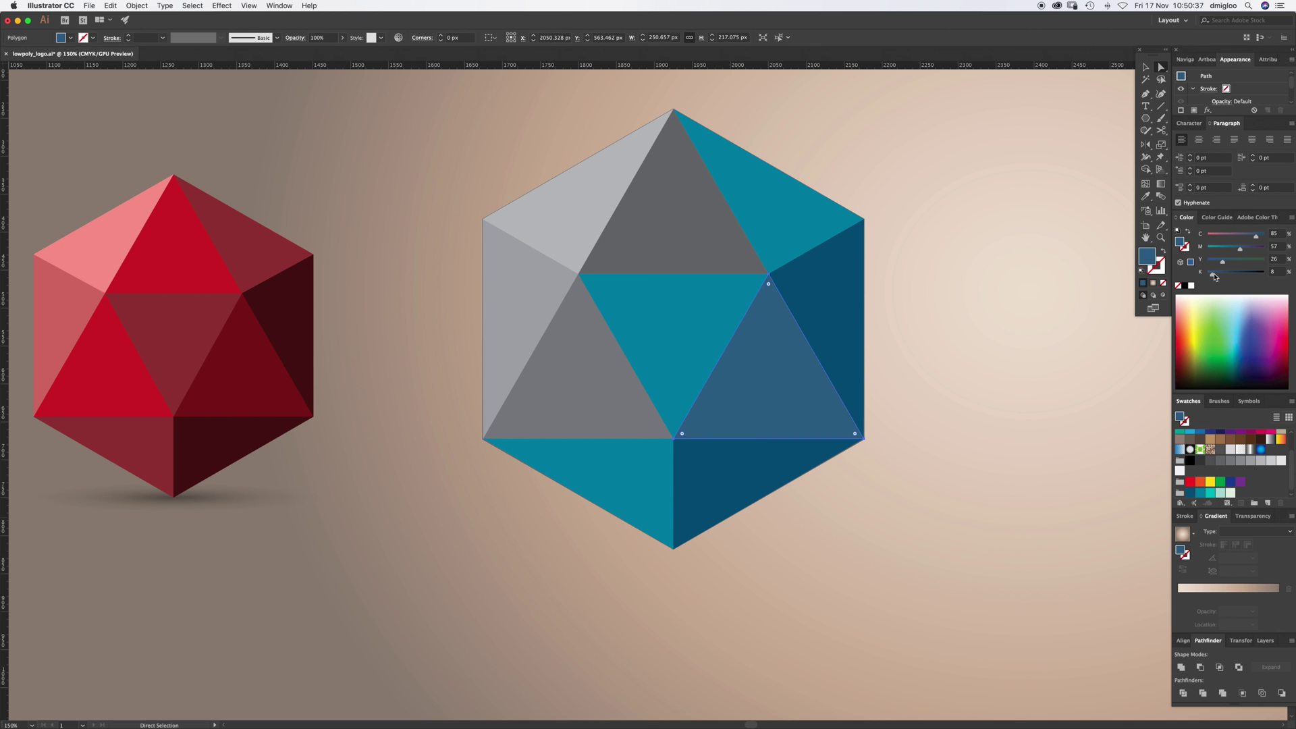
pyautogui.click(973, 321)
# Fill the top and lower-left triangles cyan, the left facet pale mint, the upper-left very pale mint
pyautogui.press('v')
pyautogui.click(674, 240)
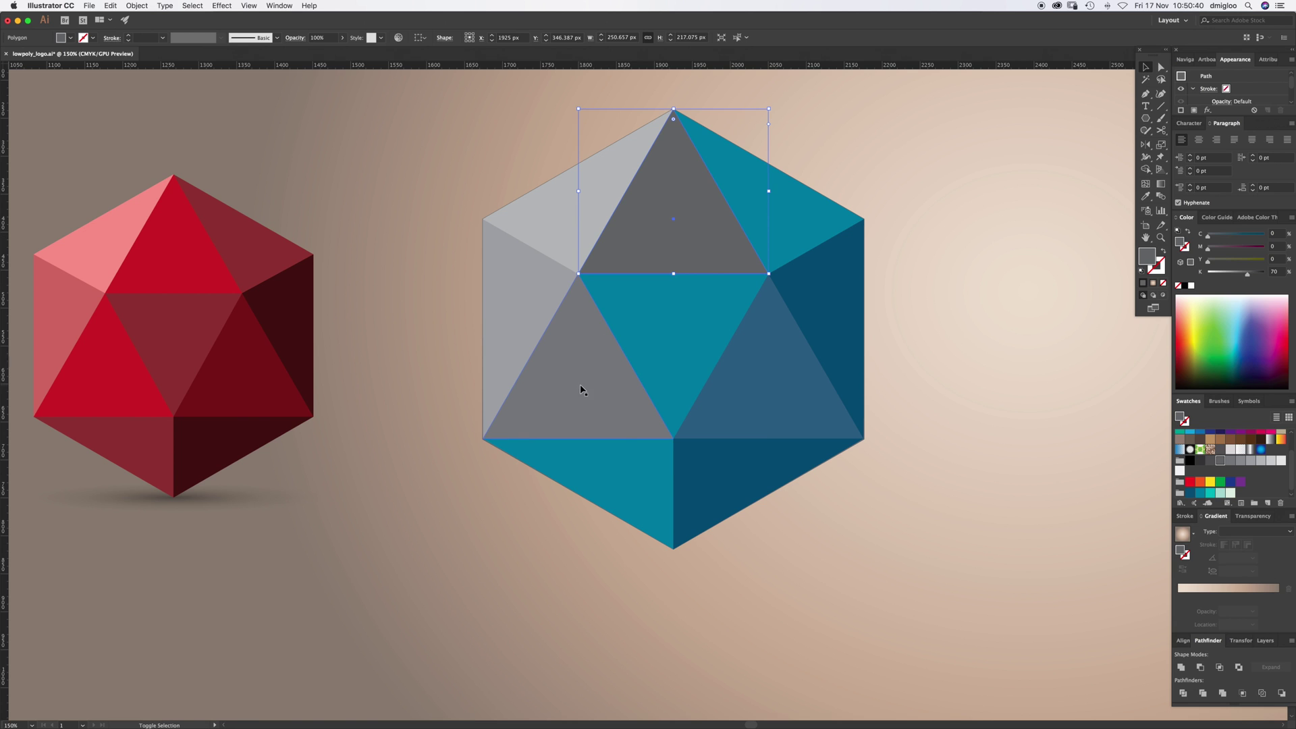
pyautogui.keyDown('shift'); pyautogui.click(580, 390); pyautogui.keyUp('shift')
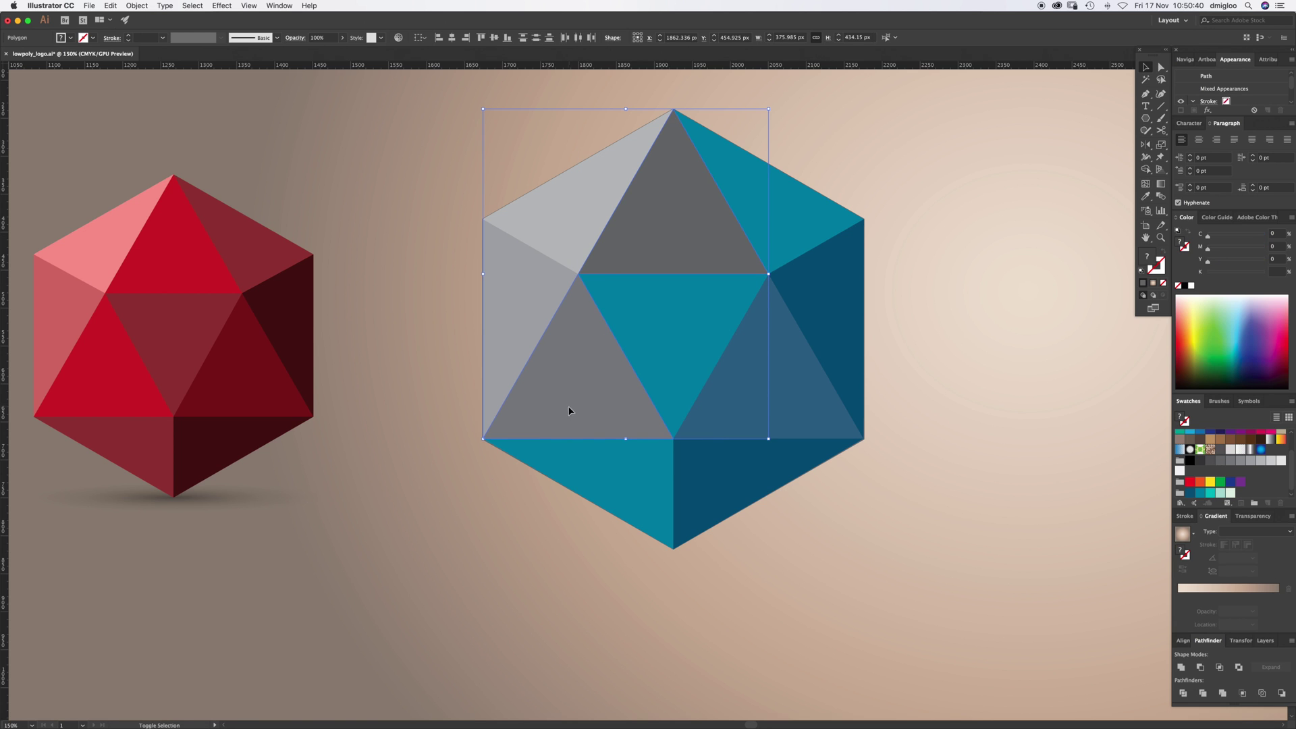
pyautogui.click(1211, 495)
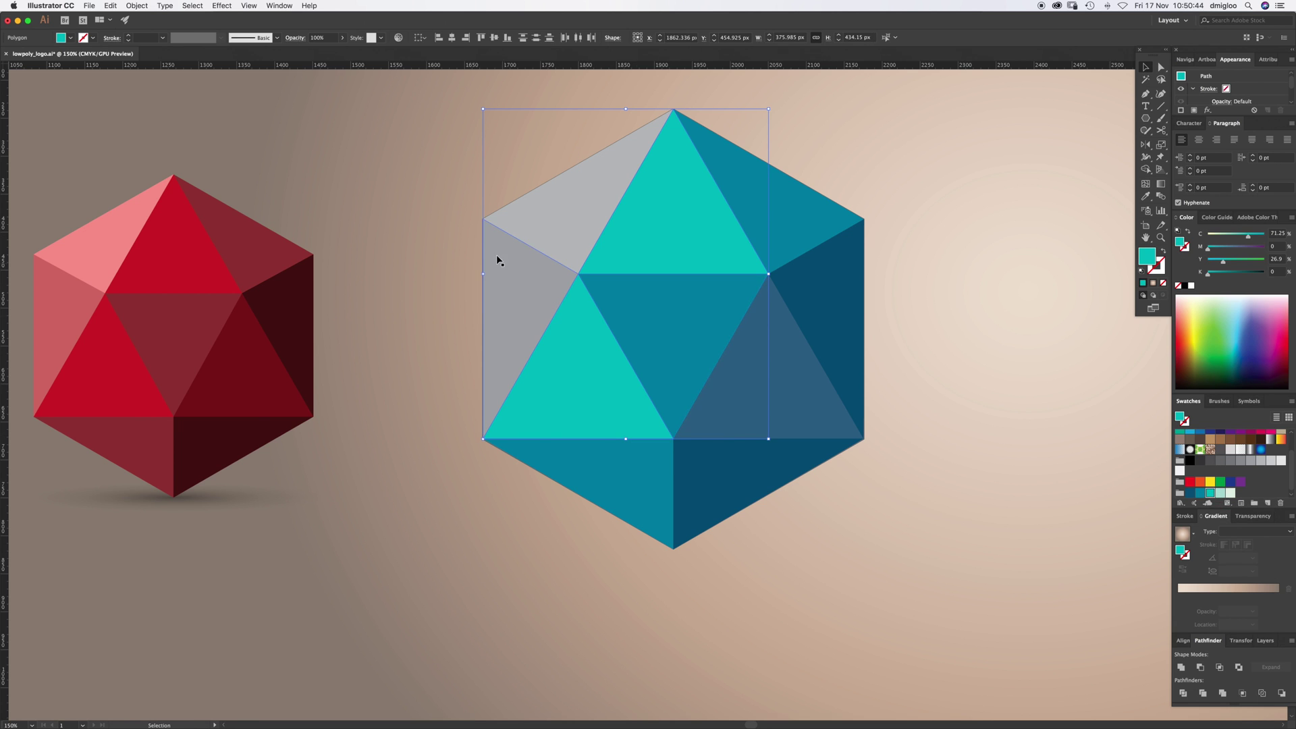
pyautogui.click(508, 286)
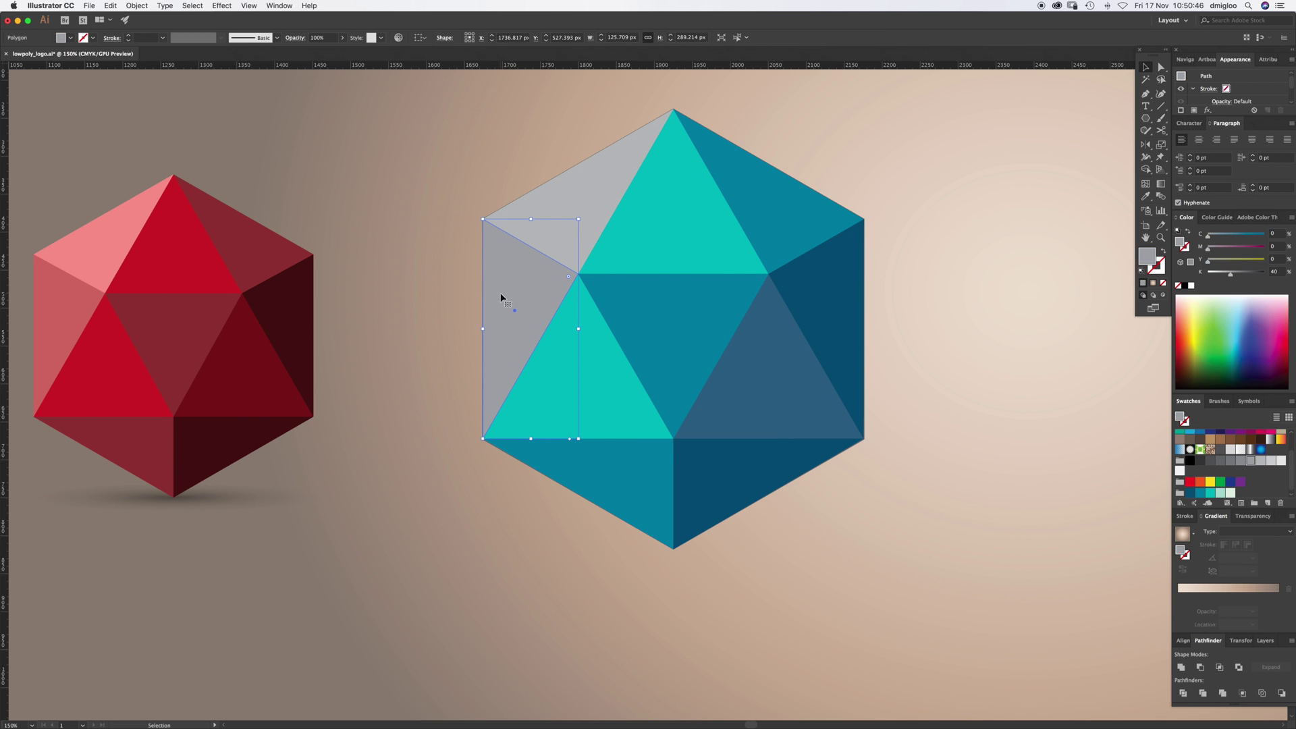
pyautogui.click(1220, 494)
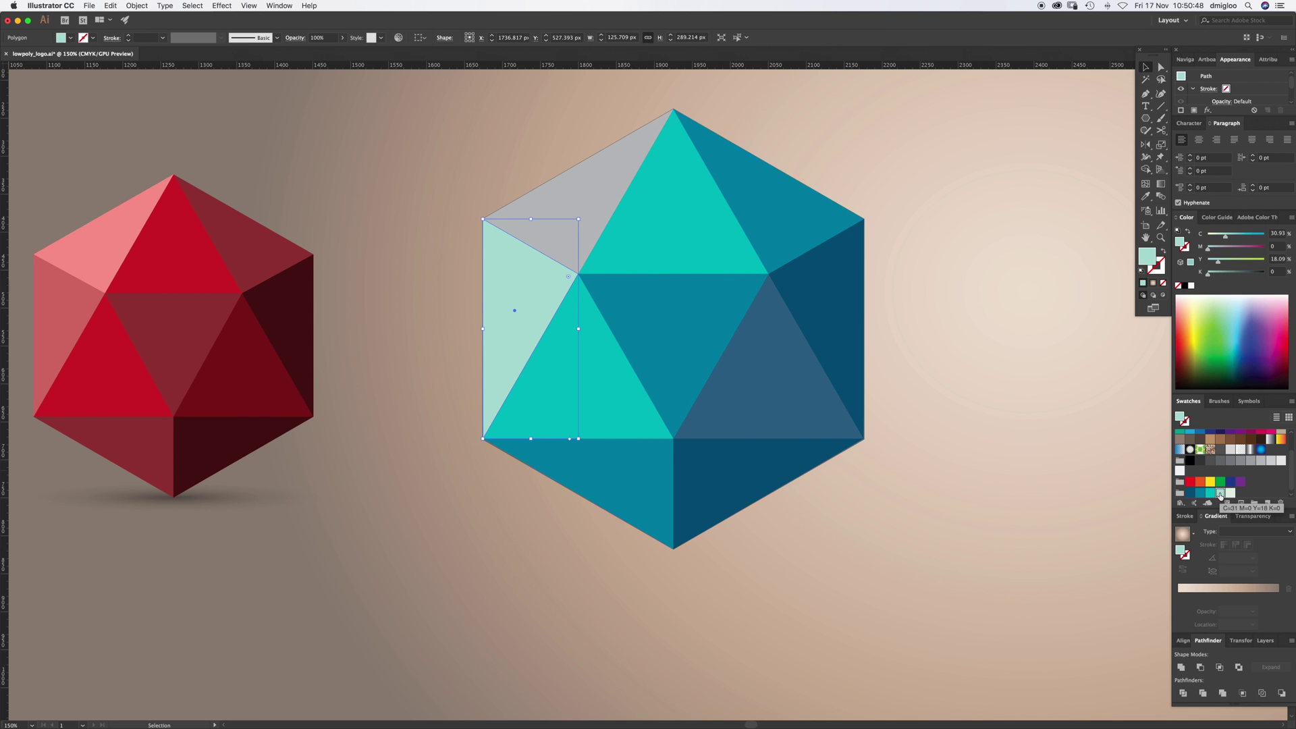
pyautogui.click(571, 199)
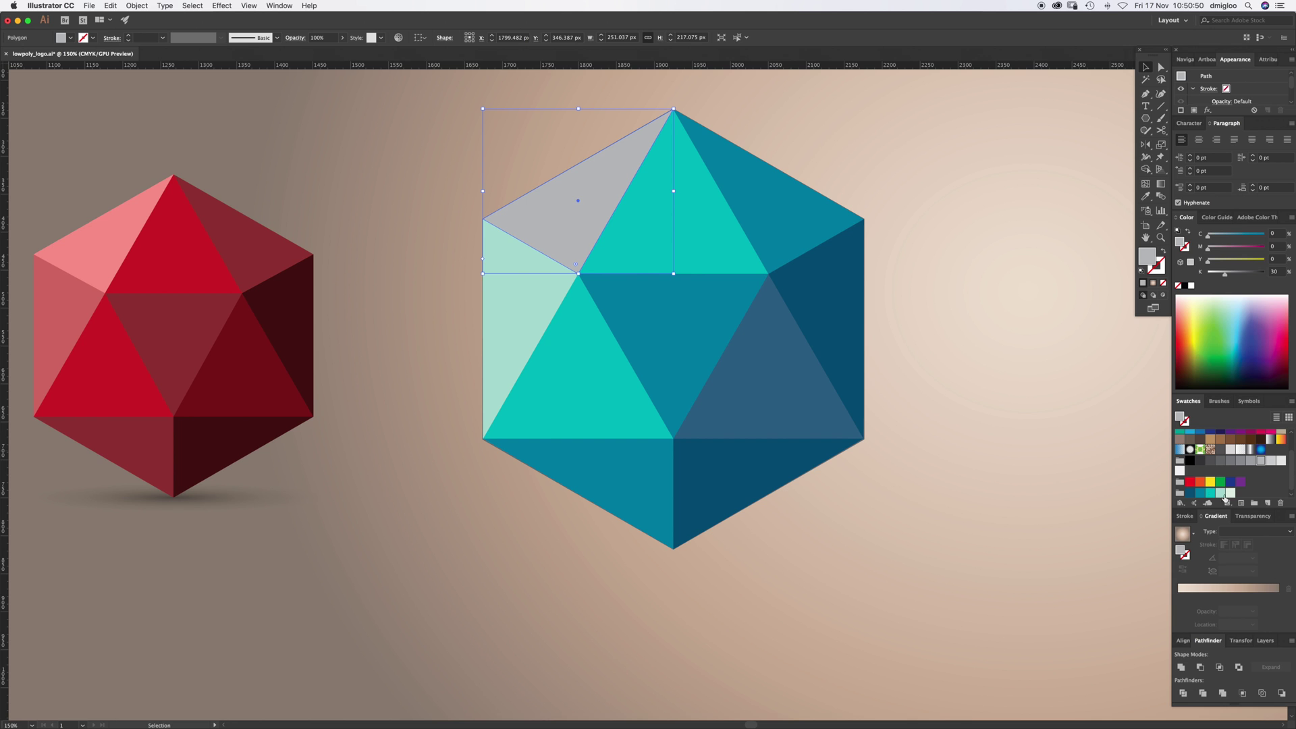
pyautogui.click(1230, 494)
pyautogui.click(985, 334)
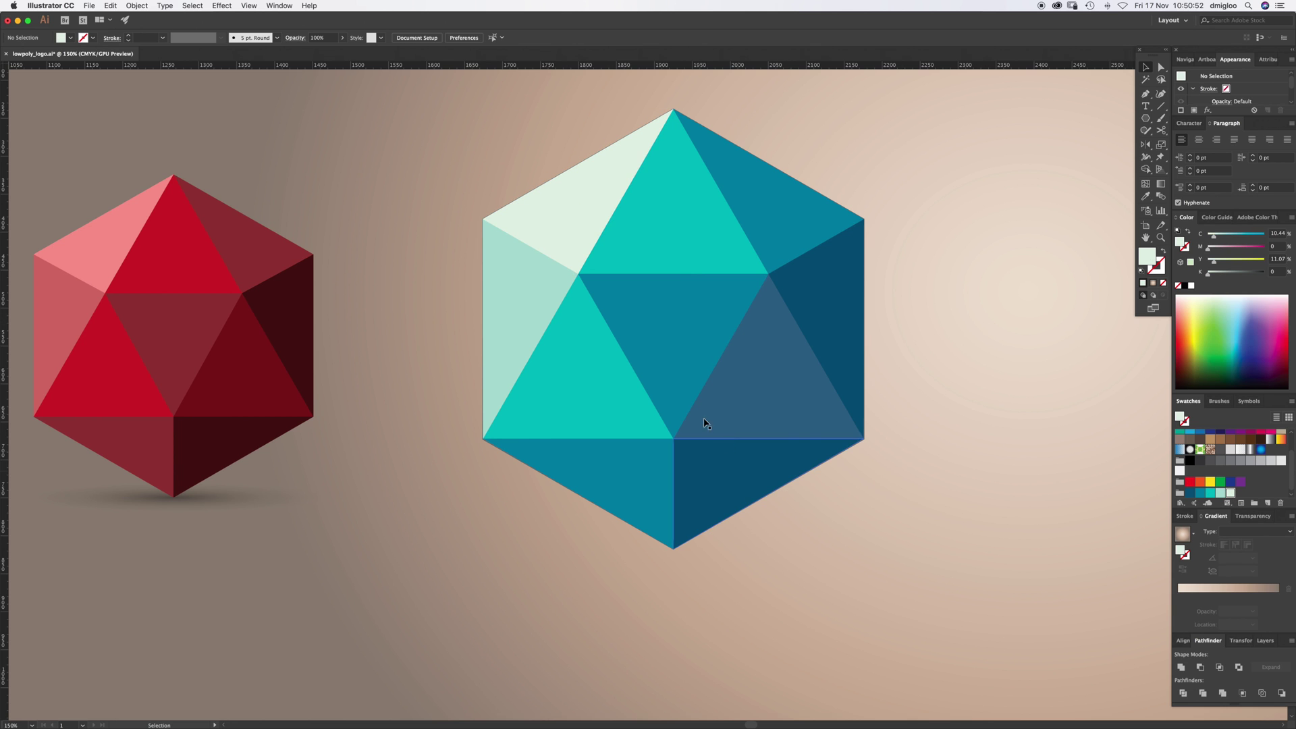
# Zoom out and nudge the whole teal gem up slightly
pyautogui.press('super+minus')
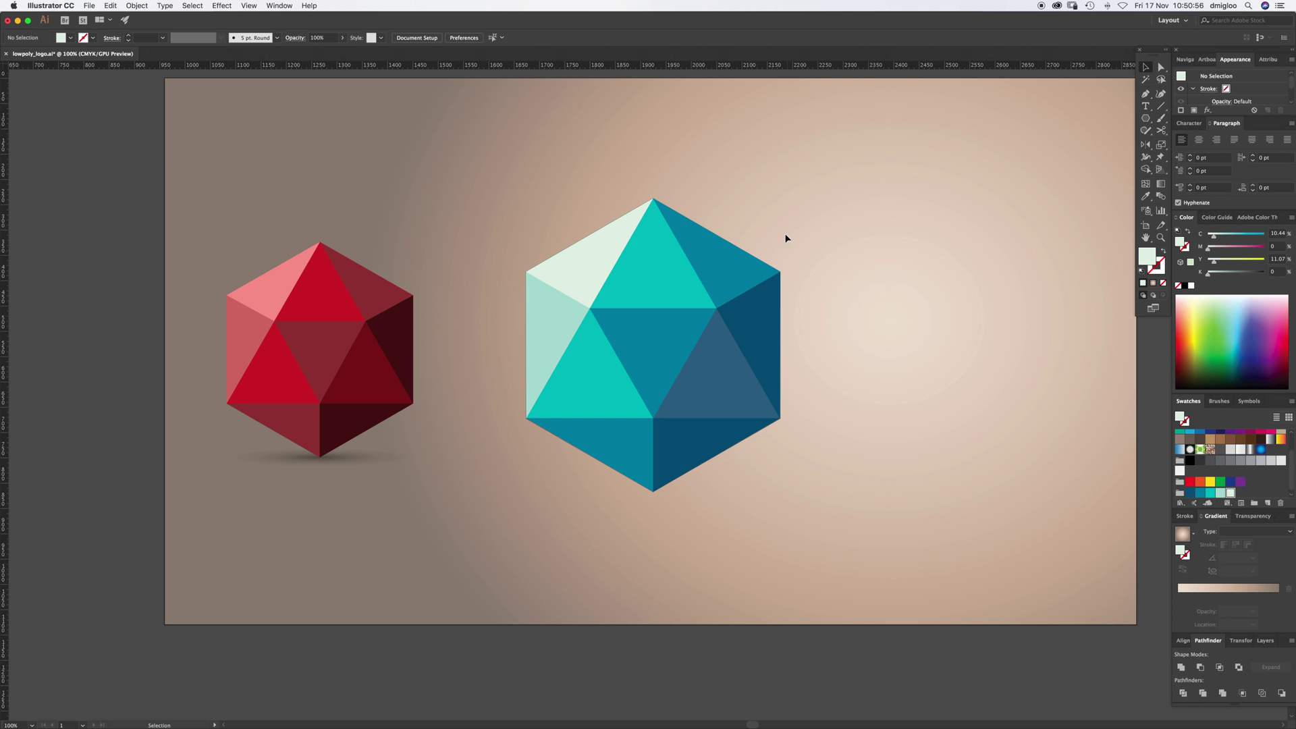
pyautogui.click(571, 262)
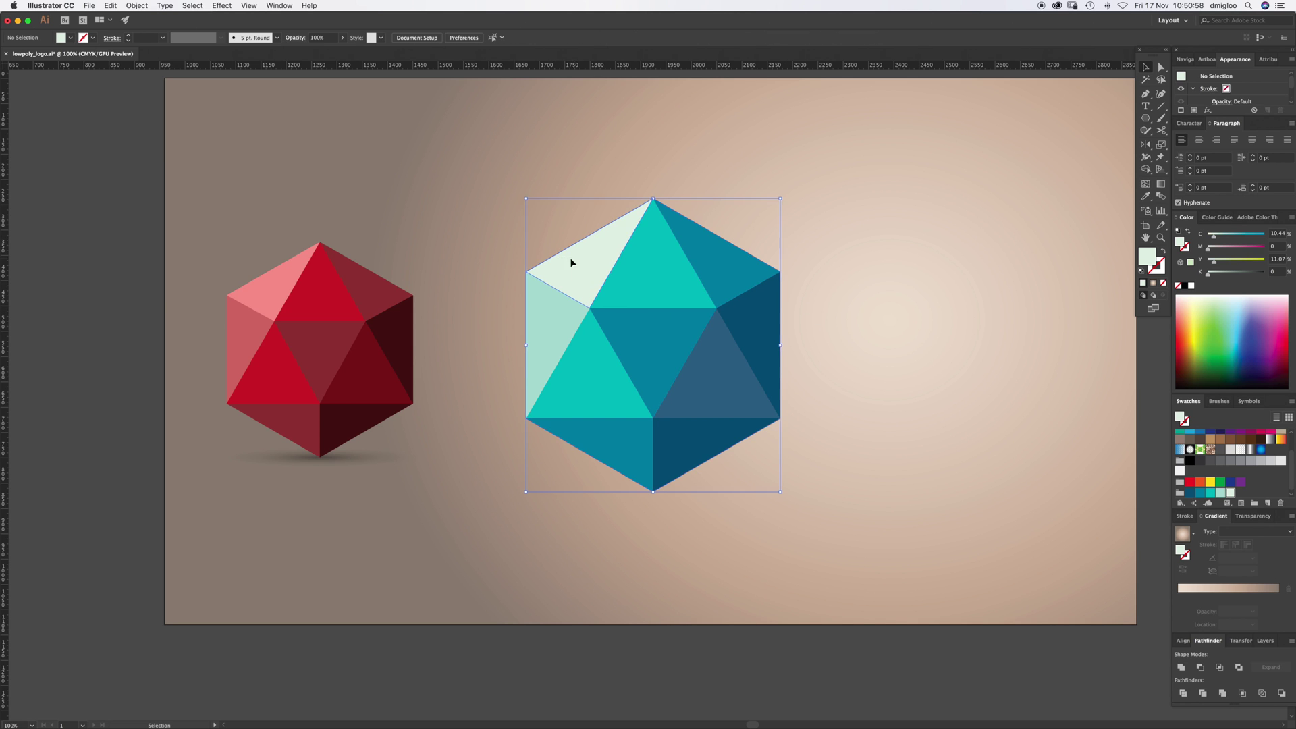
pyautogui.click(601, 260)
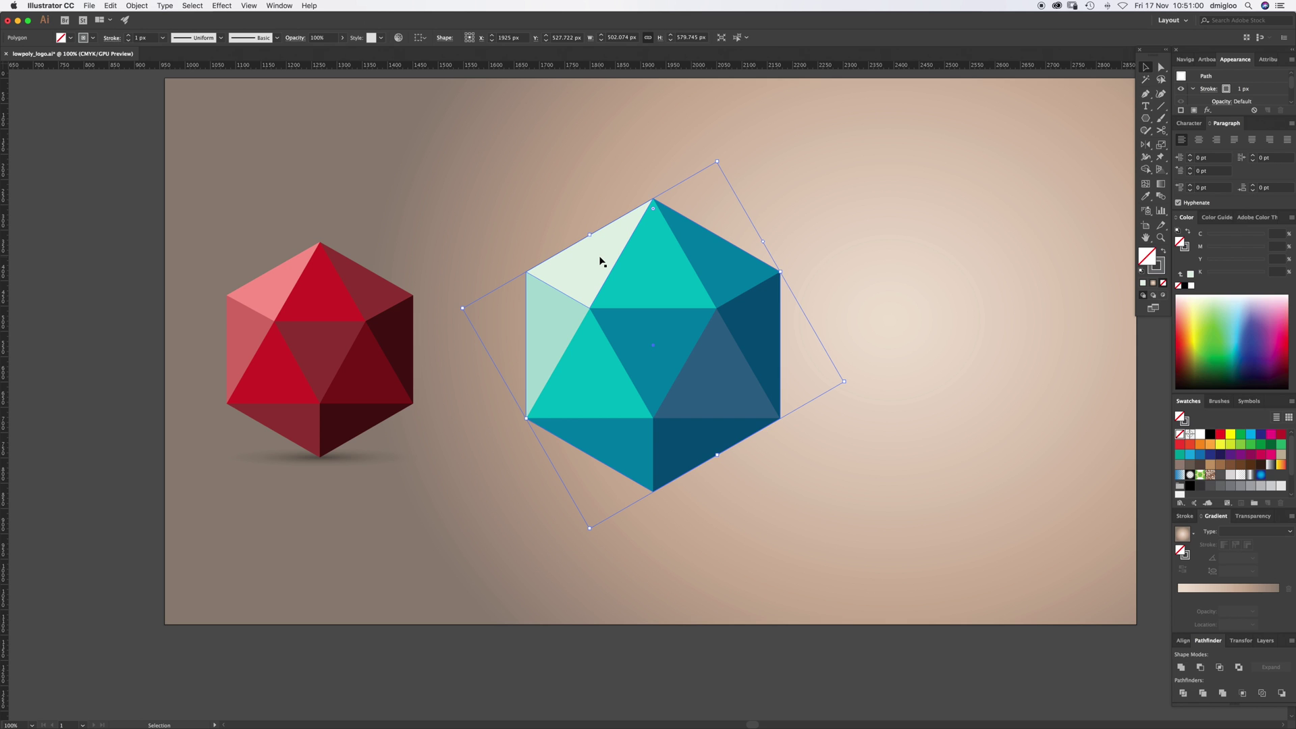
pyautogui.press('Up')
pyautogui.press('Up')
pyautogui.click(849, 291)
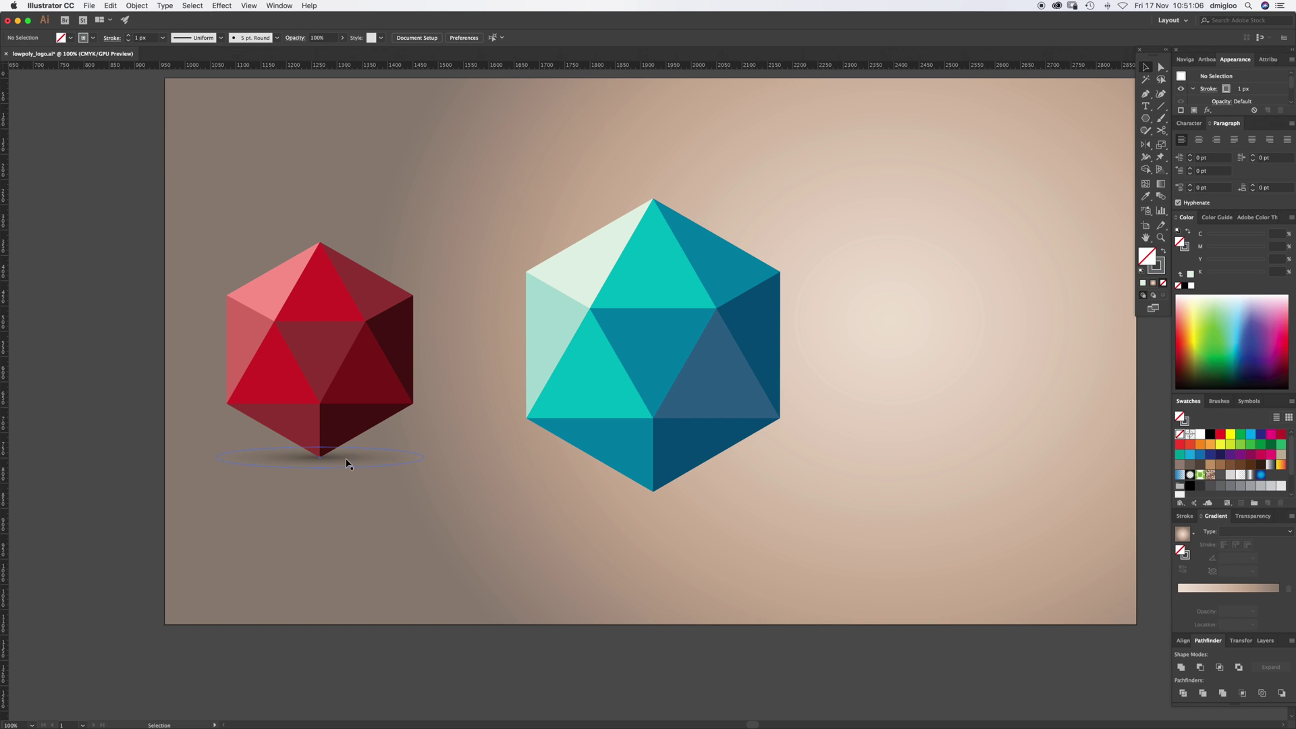
# Draw a wide flat 501 × 66.8 px ellipse under the gem and remove its stroke
pyautogui.click(1146, 118)
pyautogui.click(1193, 142)
pyautogui.moveTo(652, 489); pyautogui.dragTo(780, 508)
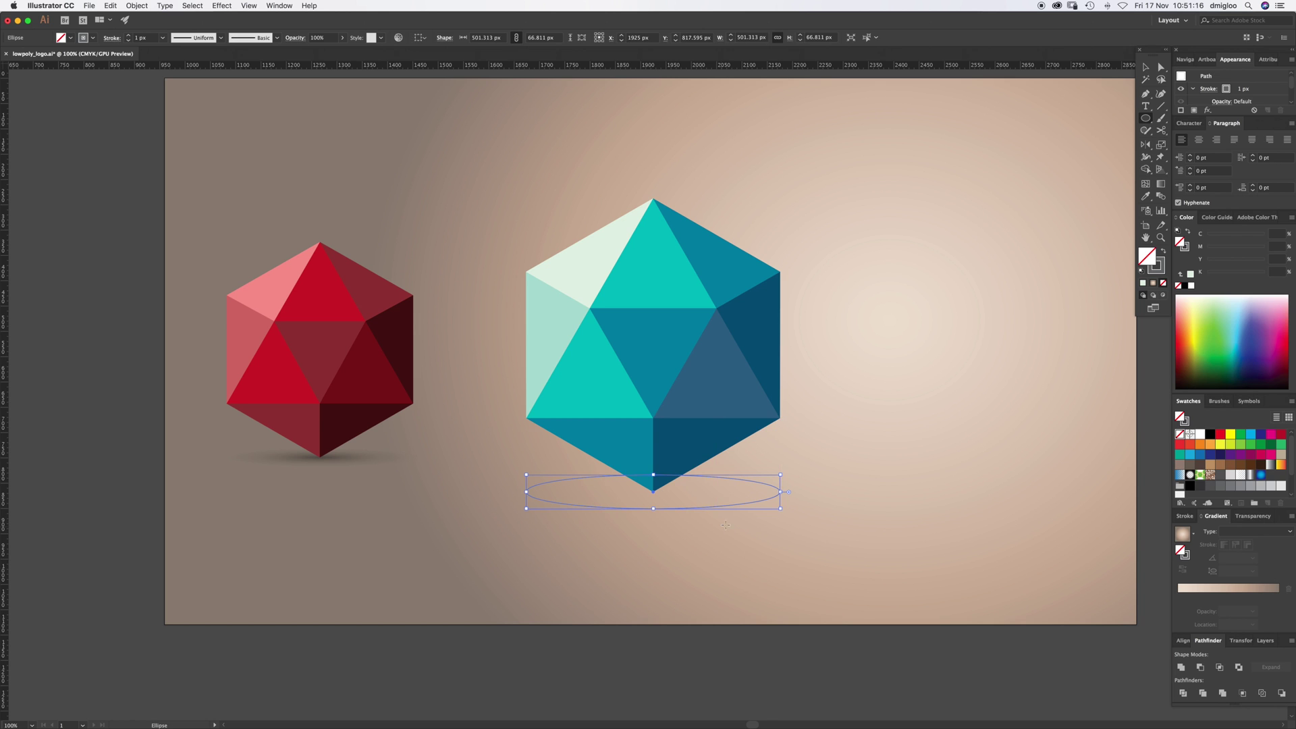
pyautogui.press('v')
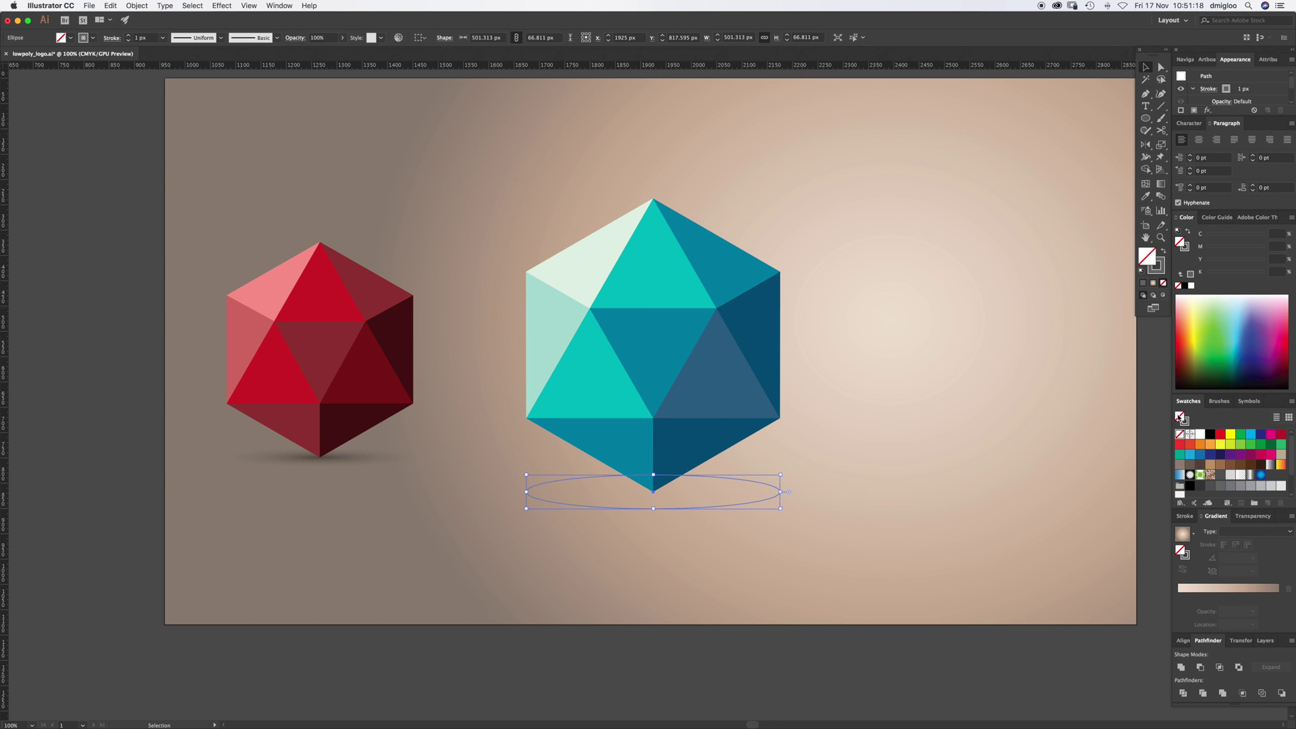
pyautogui.click(1178, 435)
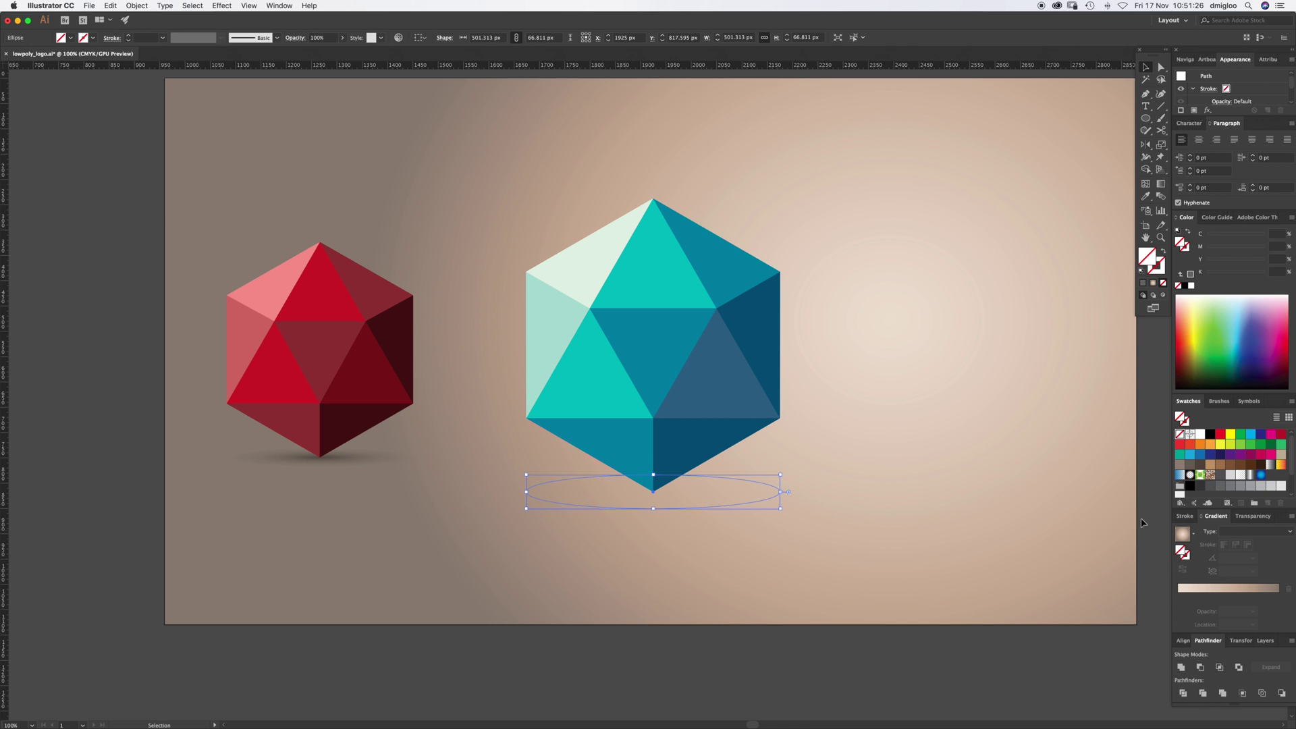
# Save the background gradient's right-stop brown as a new swatch
pyautogui.scroll(-3, 1233, 468)
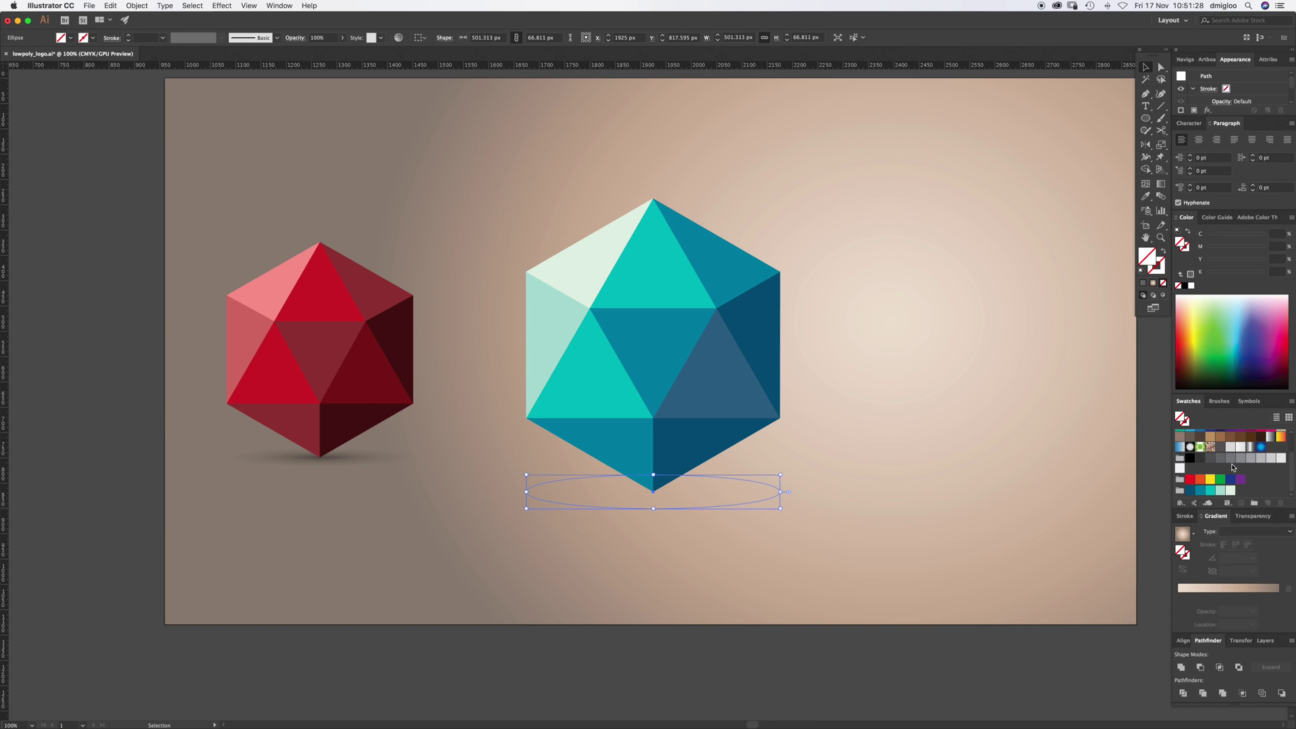
pyautogui.click(1114, 493)
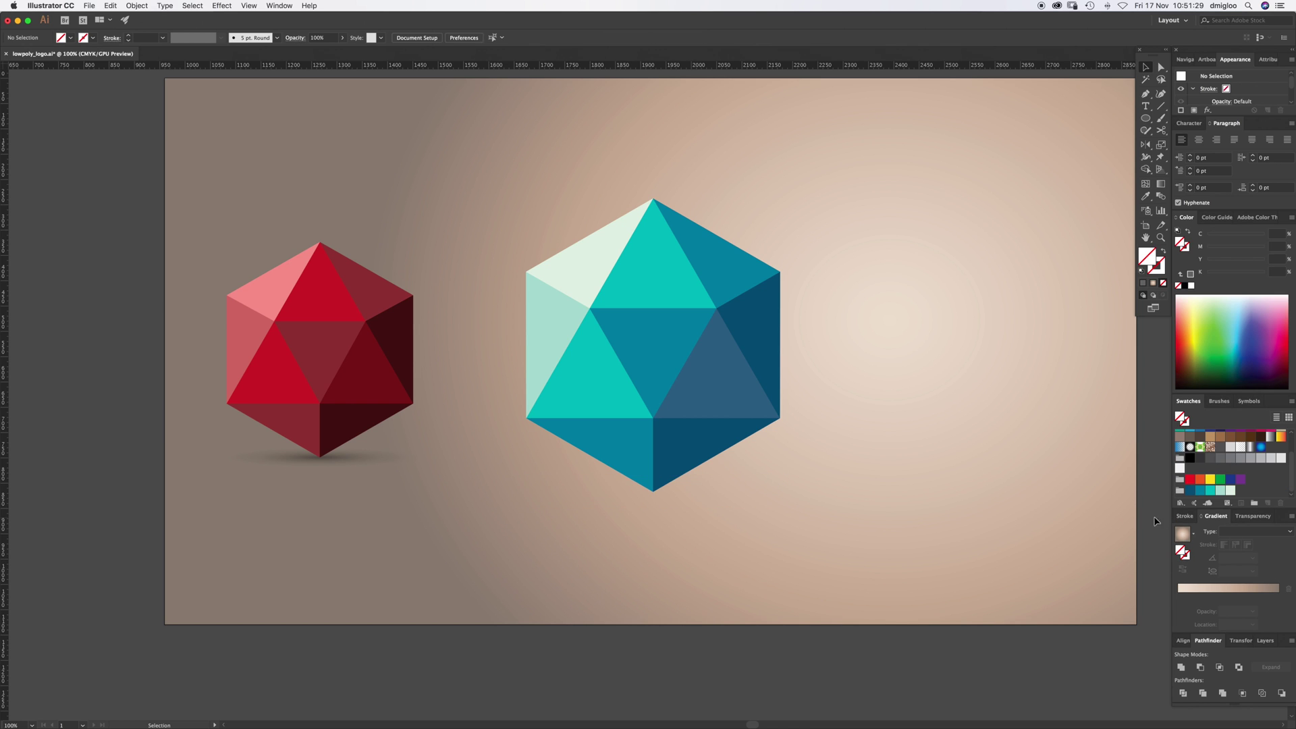
pyautogui.click(1115, 499)
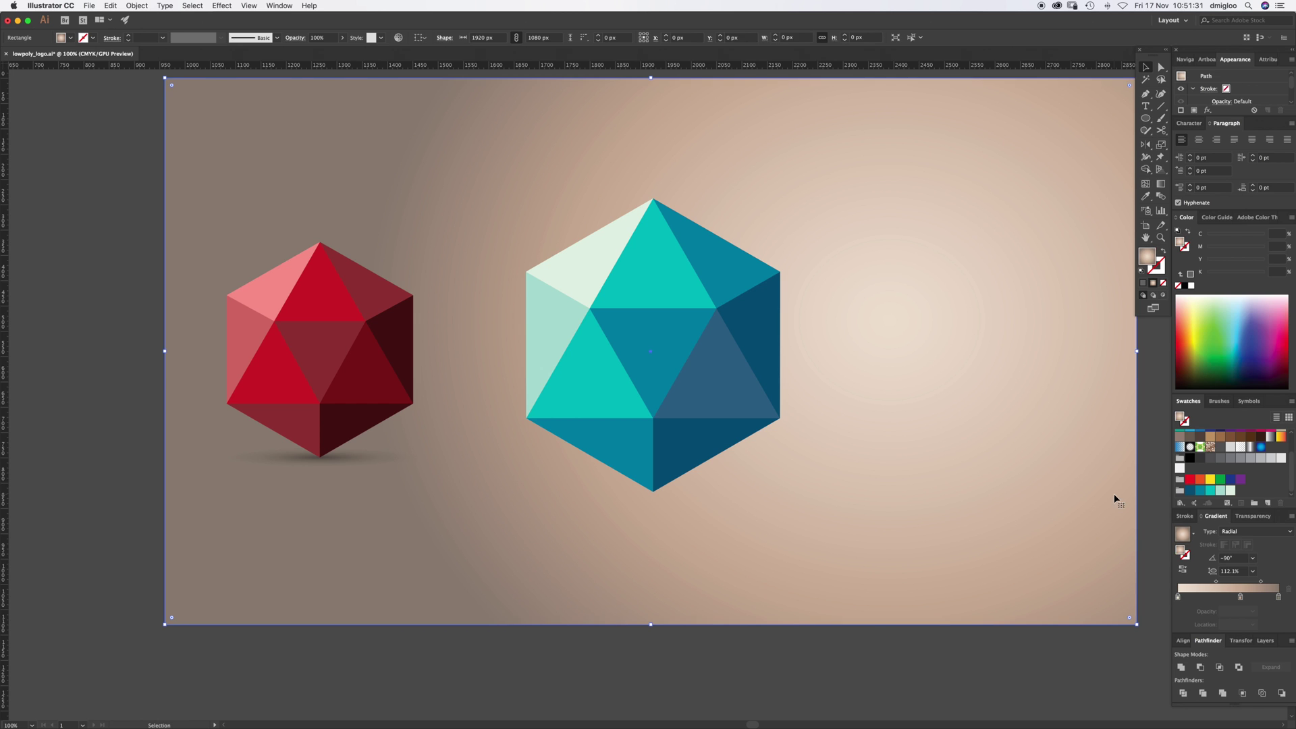
pyautogui.click(1280, 597)
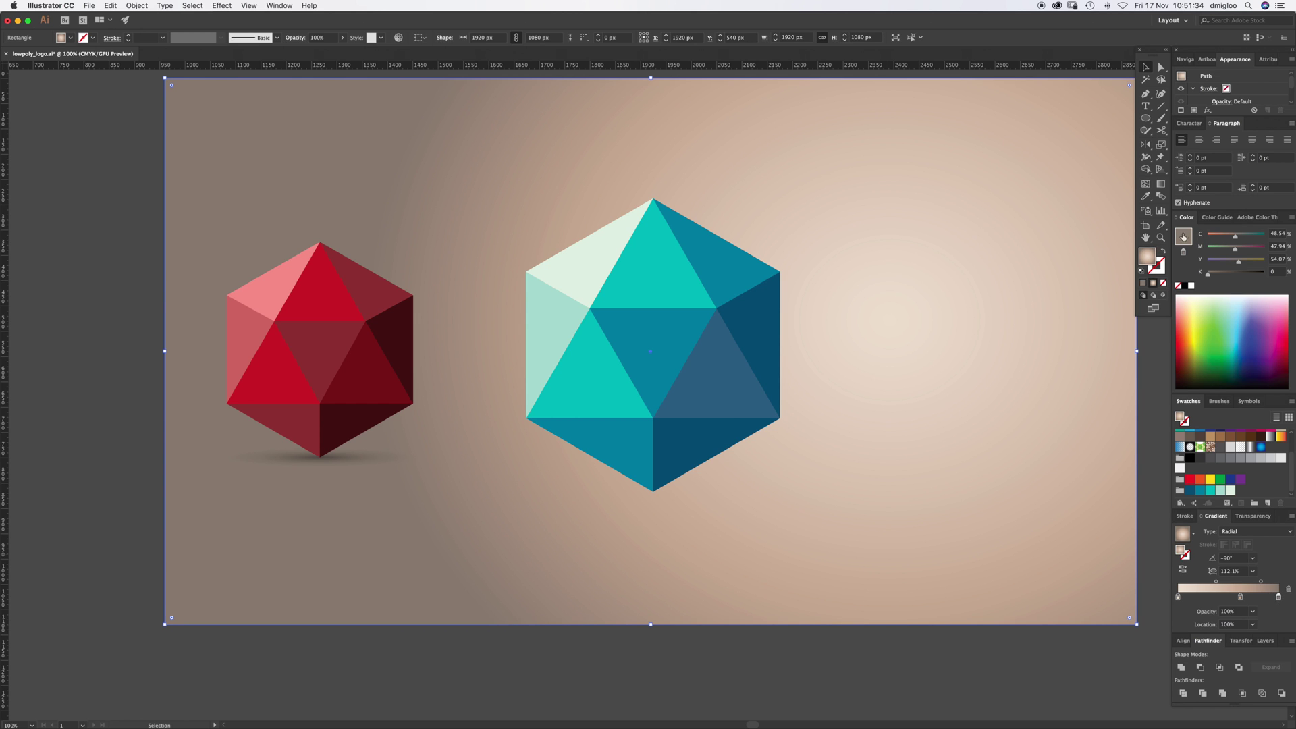
pyautogui.moveTo(1186, 241); pyautogui.dragTo(1266, 466)
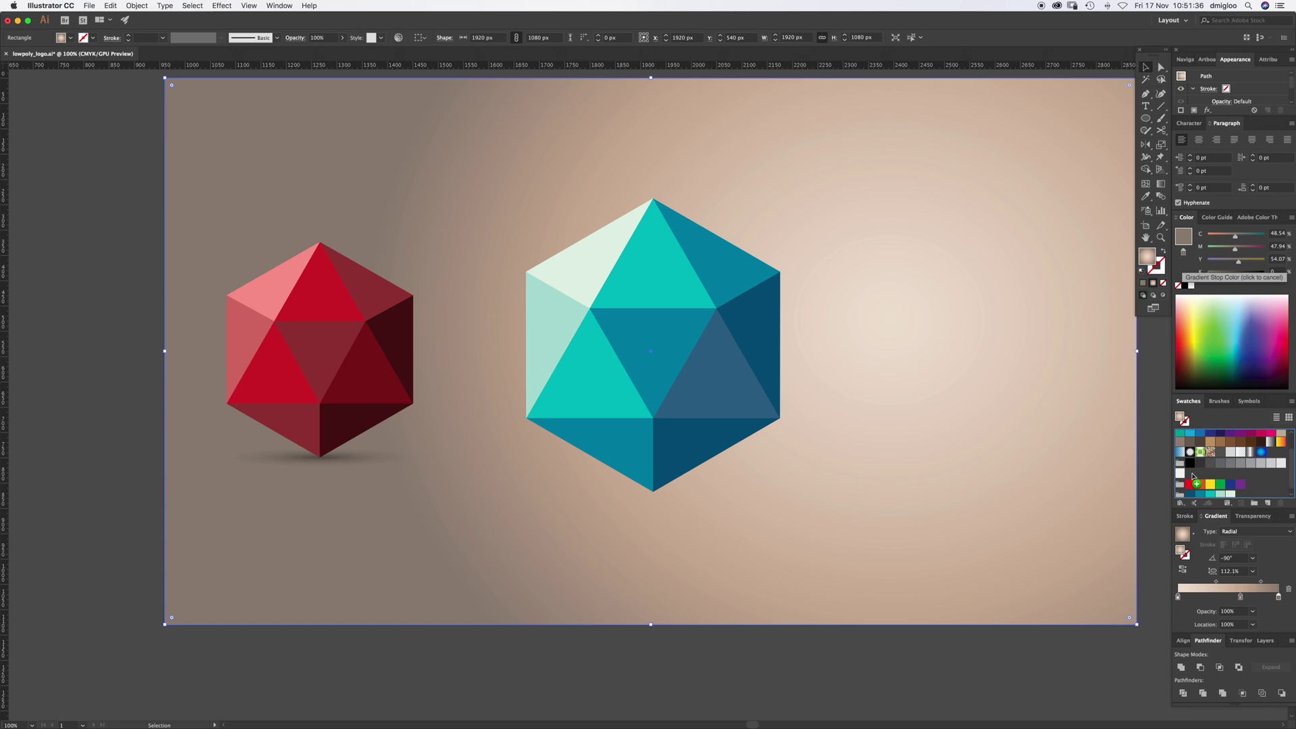
pyautogui.click(1149, 507)
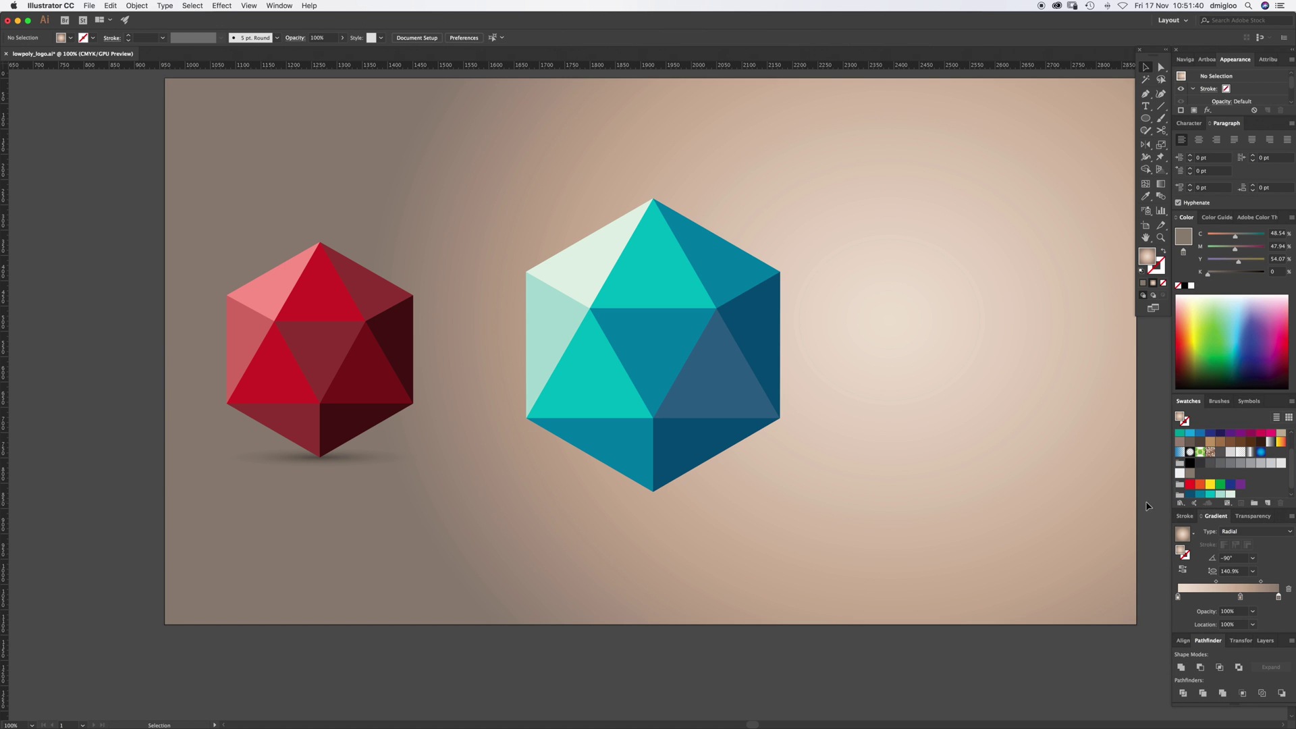
# Give the ellipse a two-stop radial gradient: grey centre fading to a 0% opacity outer stop
pyautogui.click(690, 507)
pyautogui.click(1238, 595)
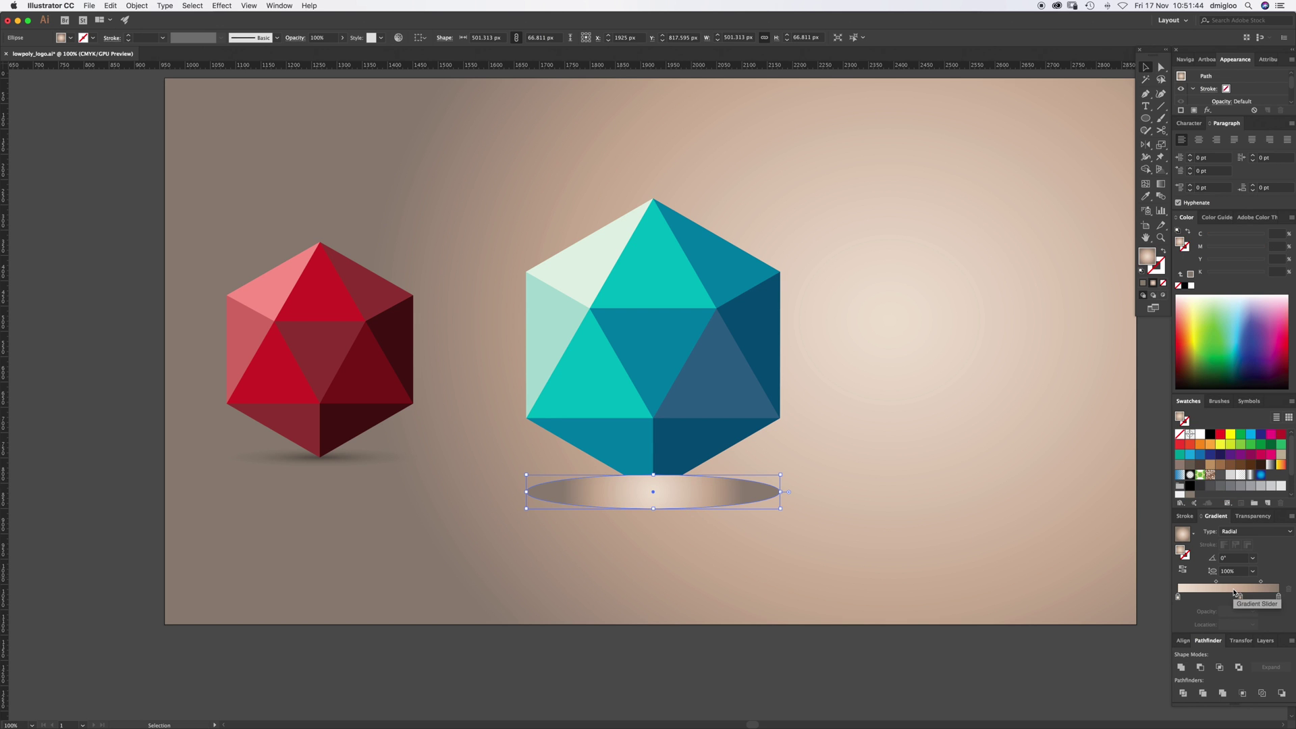
pyautogui.moveTo(1239, 596); pyautogui.dragTo(1193, 595)
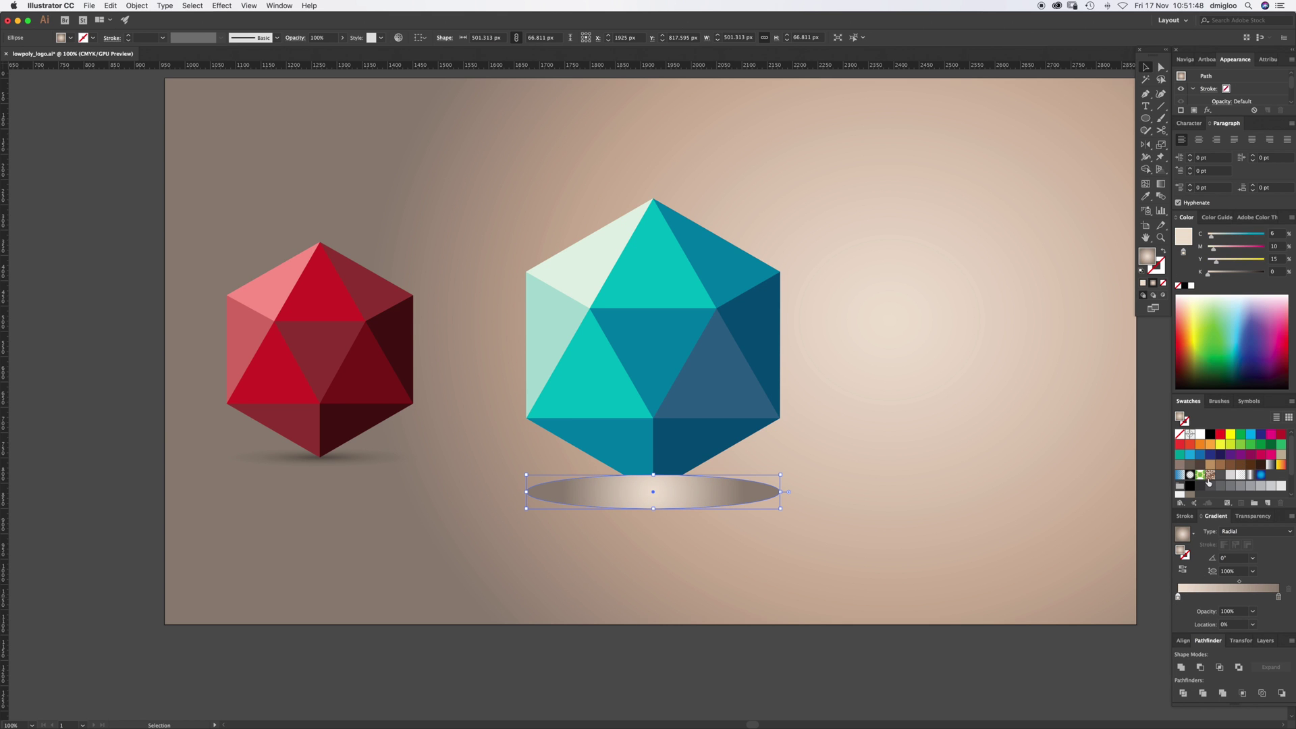
pyautogui.moveTo(1193, 496); pyautogui.dragTo(1179, 599)
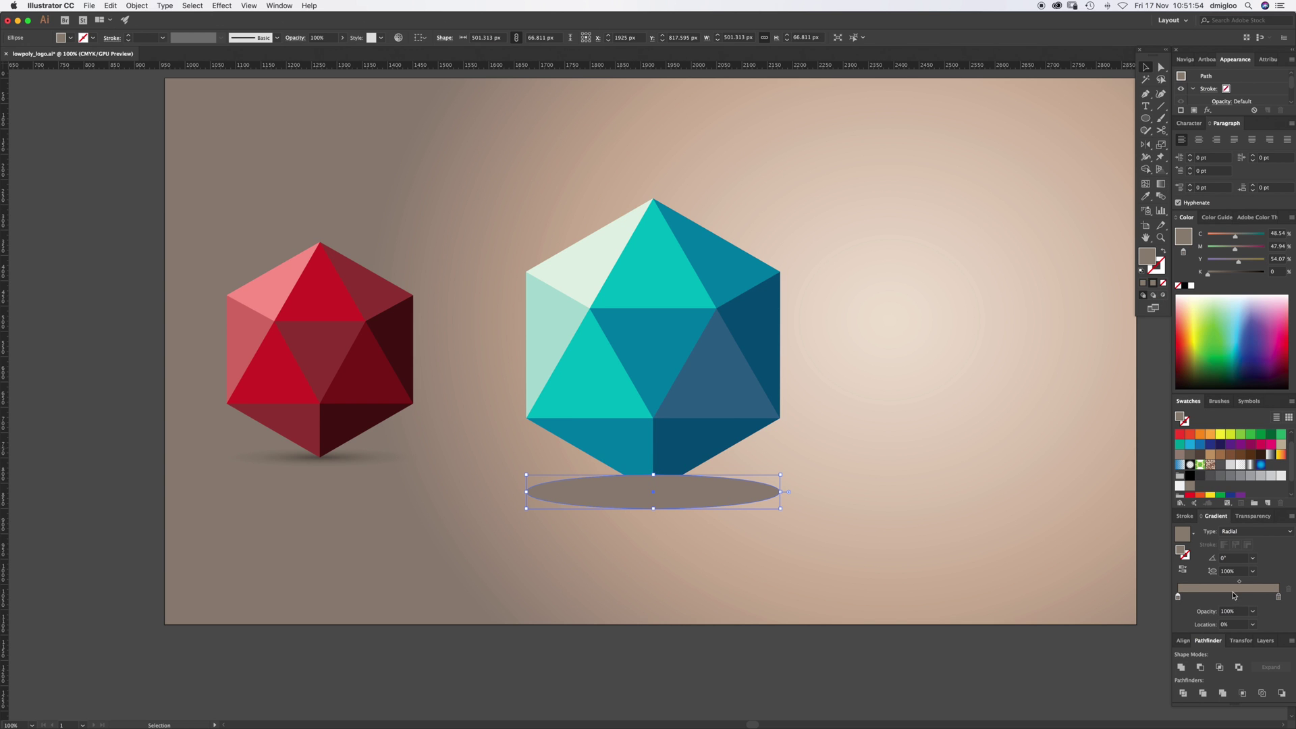
pyautogui.click(1278, 598)
pyautogui.click(1254, 614)
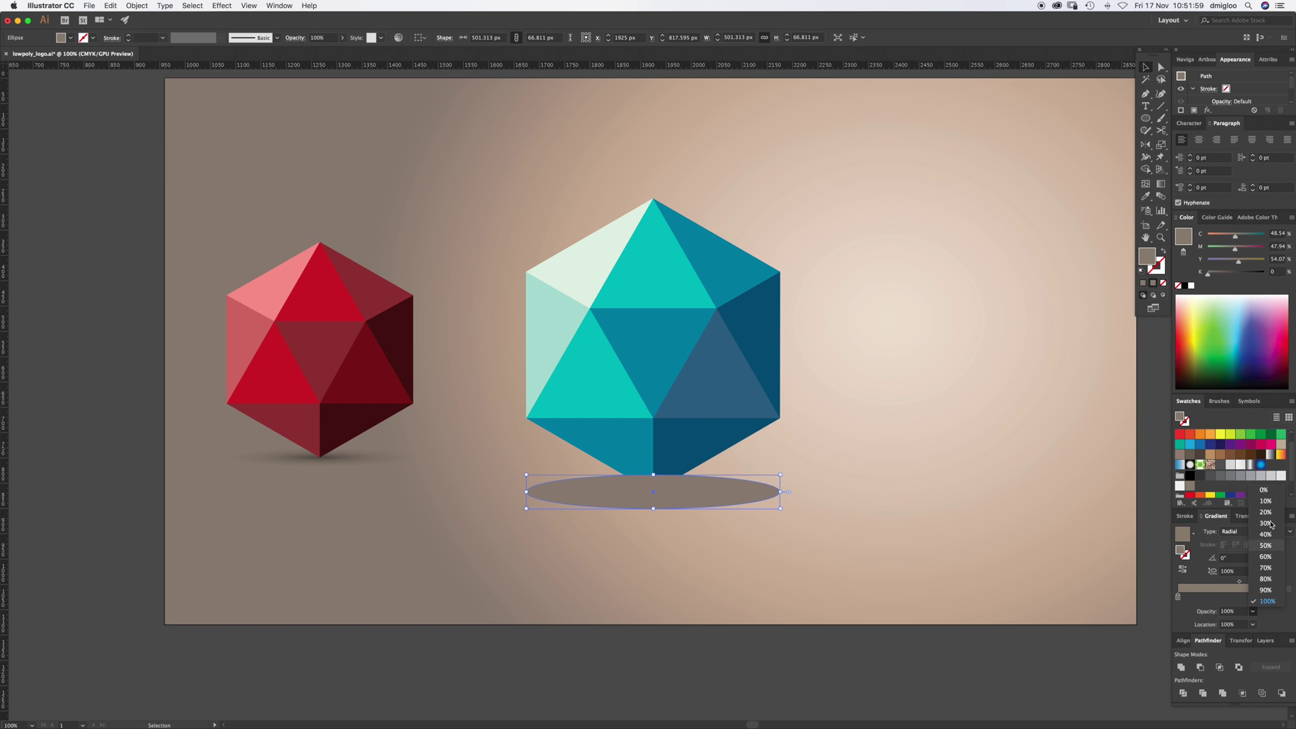
pyautogui.click(1260, 489)
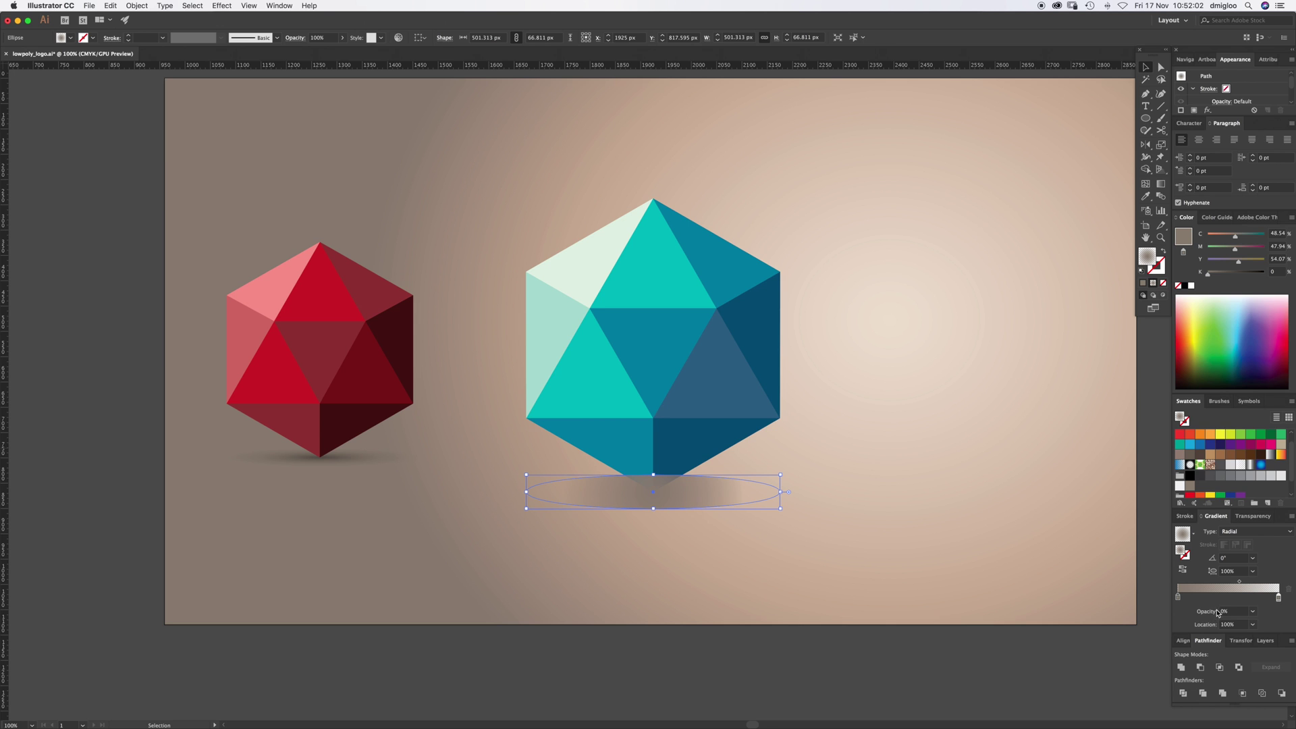
# Flatten and widen the radial gradient to fit the ellipse, then send the shadow behind the gem
pyautogui.click(1161, 184)
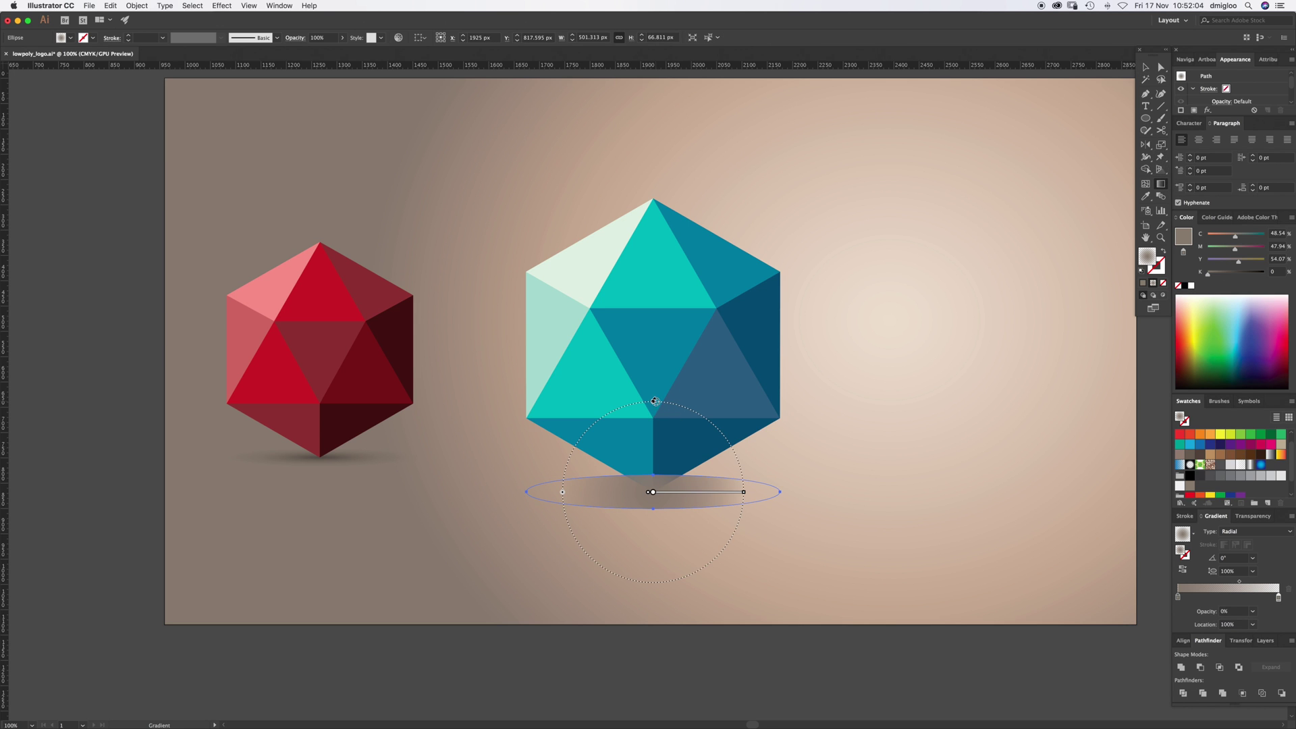
pyautogui.moveTo(653, 403); pyautogui.dragTo(654, 481)
pyautogui.moveTo(563, 492); pyautogui.dragTo(527, 493)
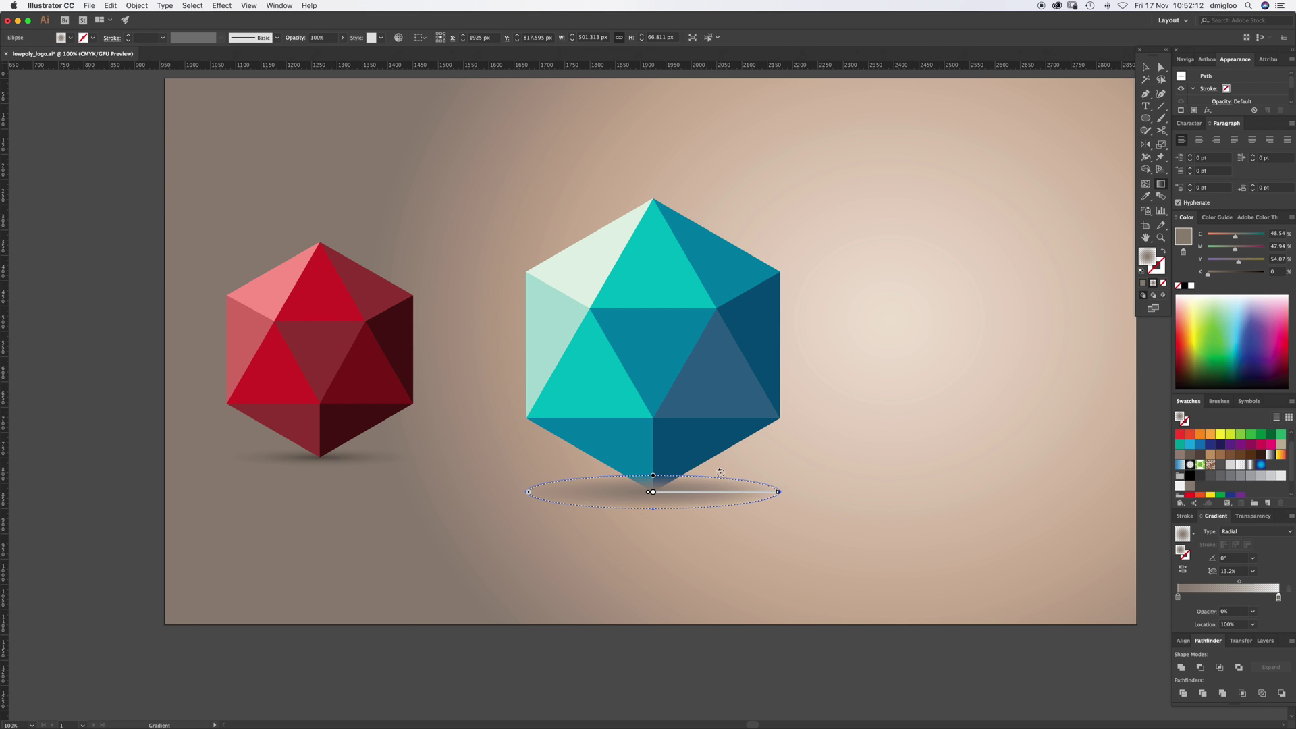
pyautogui.press('v')
pyautogui.press('super+bracketleft')
pyautogui.press('super+bracketleft')
# Move the gradient midpoint to 46.35% and darken the inner stop to K 32
pyautogui.click(678, 549)
pyautogui.click(703, 499)
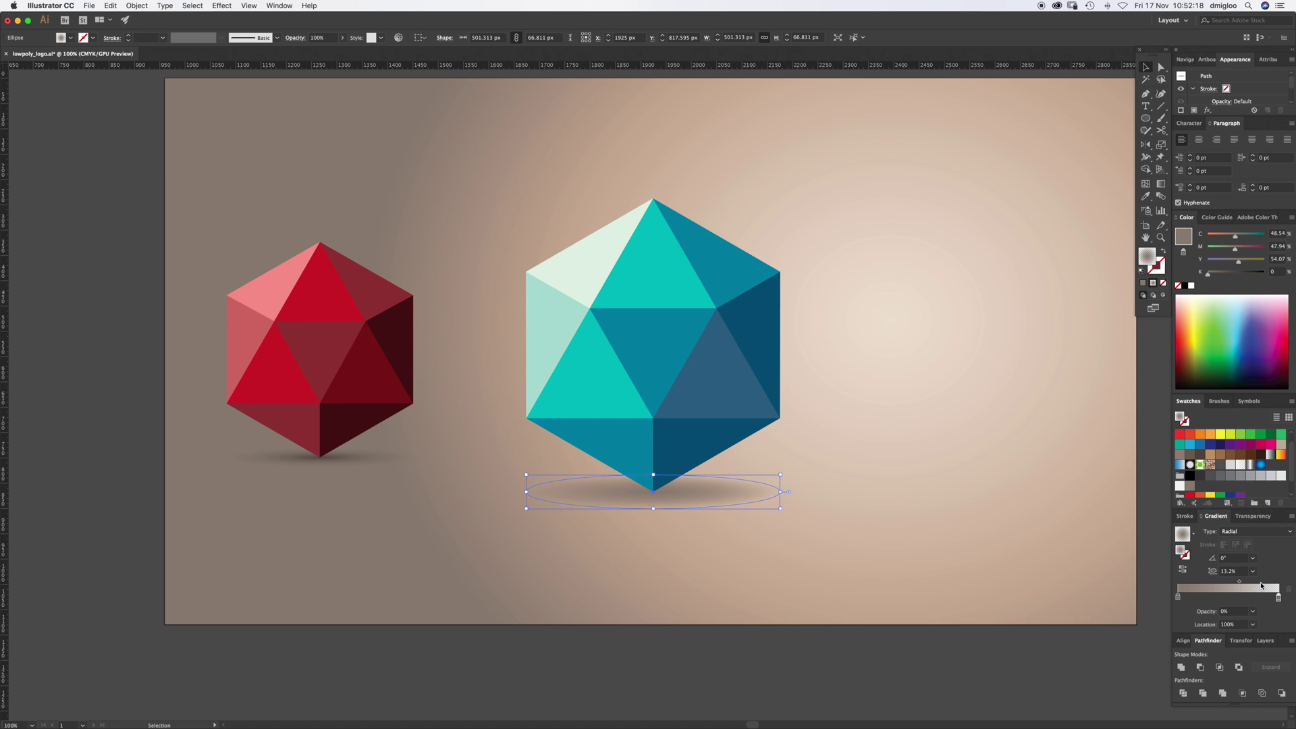
pyautogui.moveTo(1240, 581); pyautogui.dragTo(1227, 582)
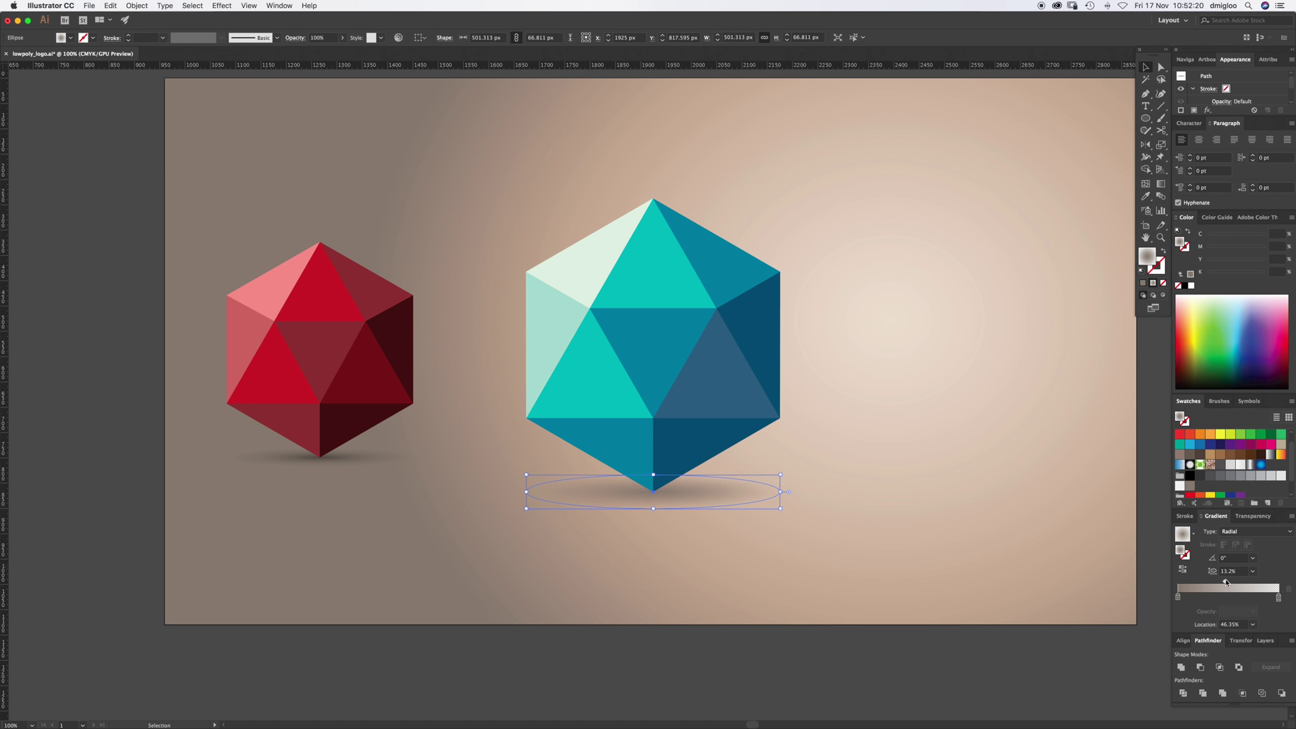
pyautogui.click(1178, 597)
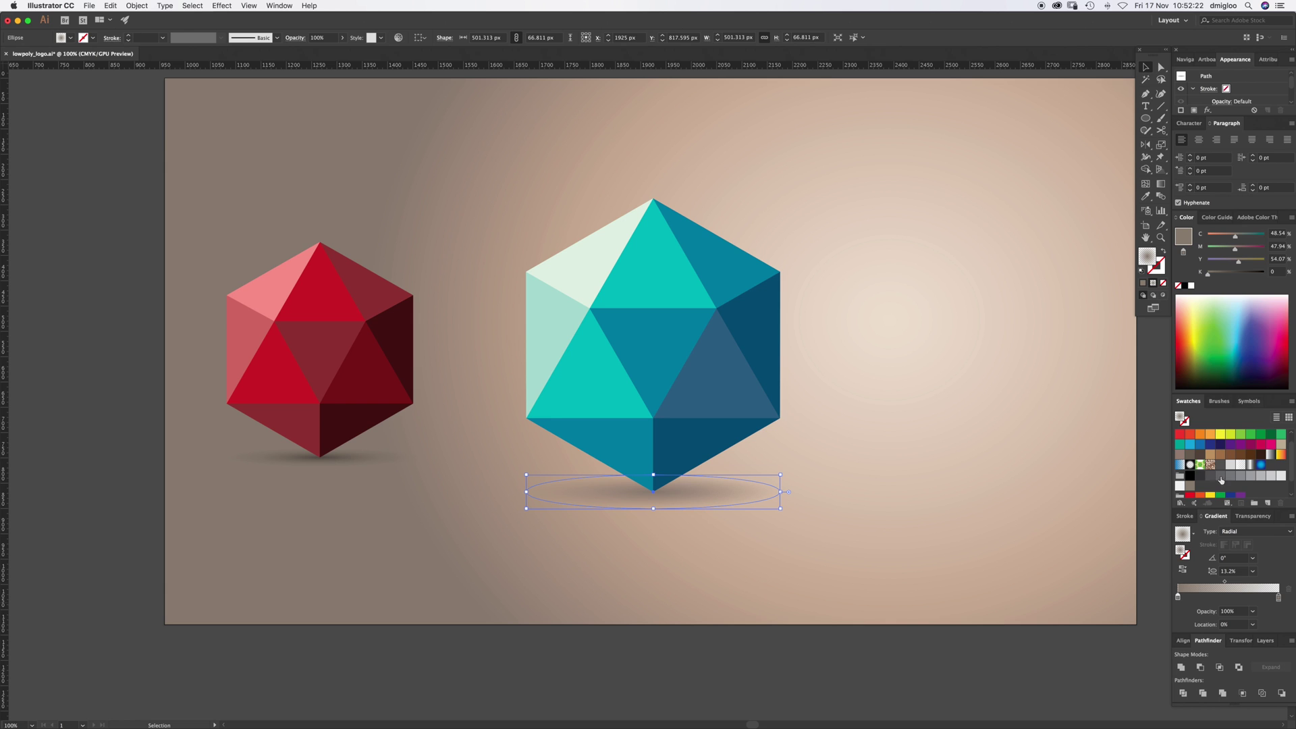
pyautogui.moveTo(1208, 278); pyautogui.dragTo(1226, 277)
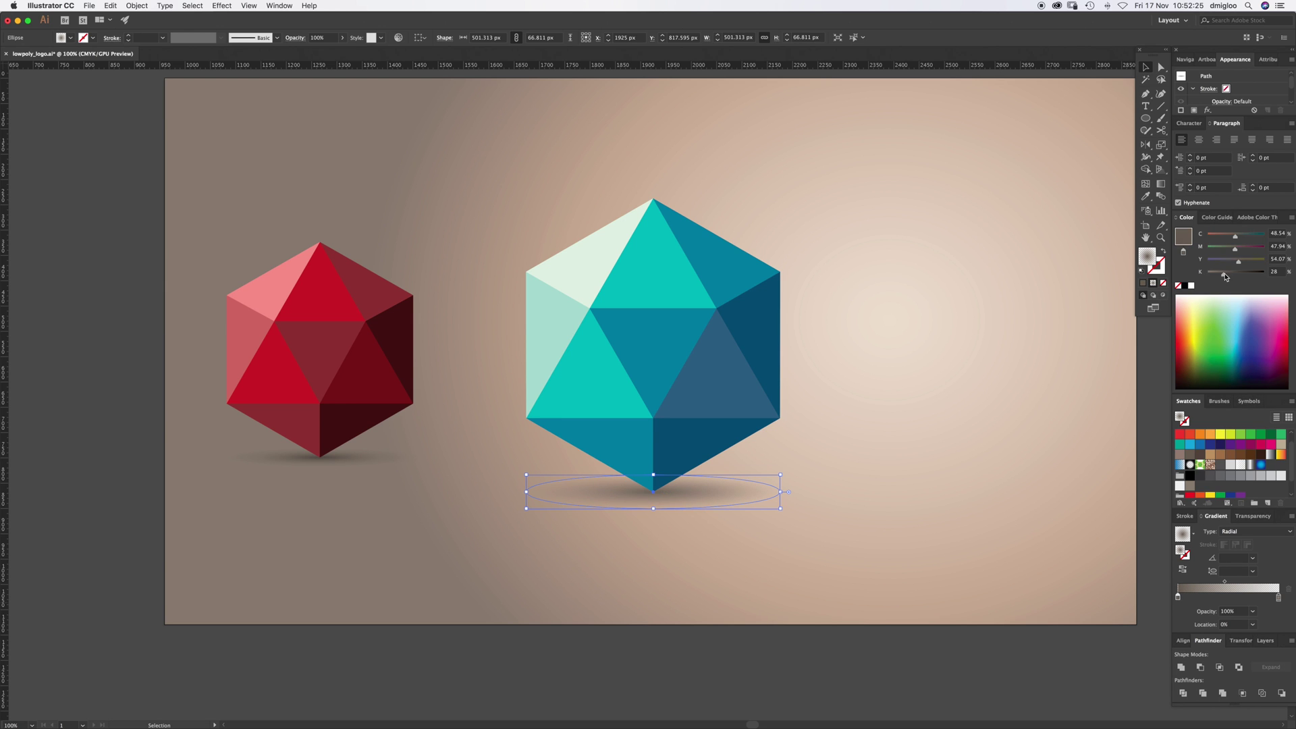
pyautogui.click(880, 434)
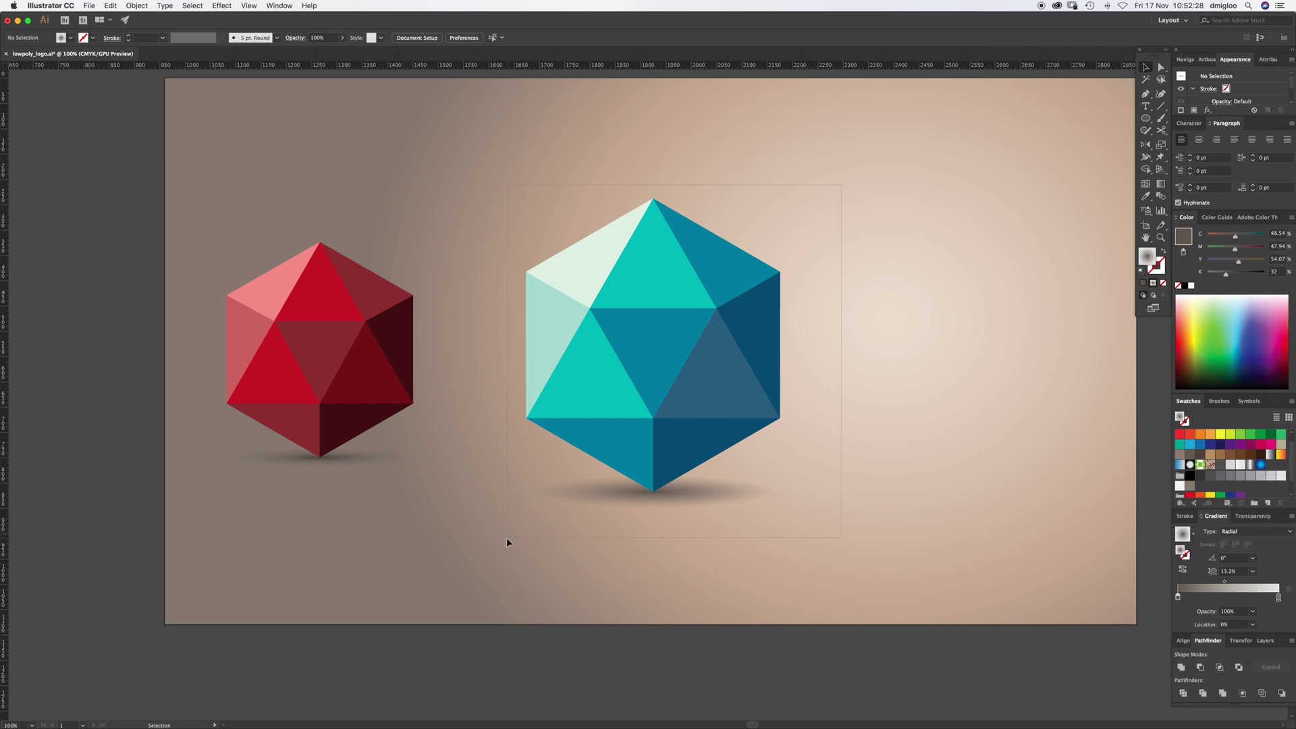
# Move the teal gem and shadow right and scale them down proportionally
pyautogui.moveTo(658, 361); pyautogui.dragTo(835, 338)
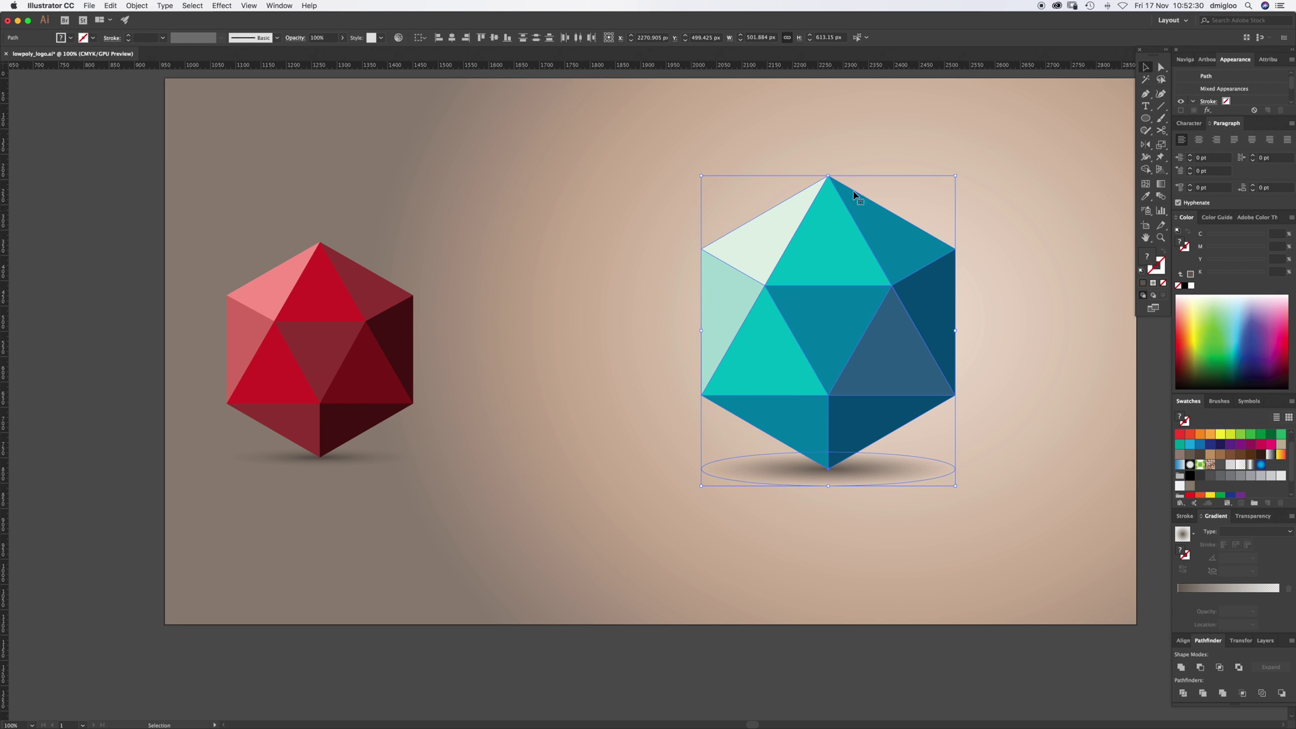
pyautogui.moveTo(829, 176); pyautogui.dragTo(828, 259)
pyautogui.click(851, 204)
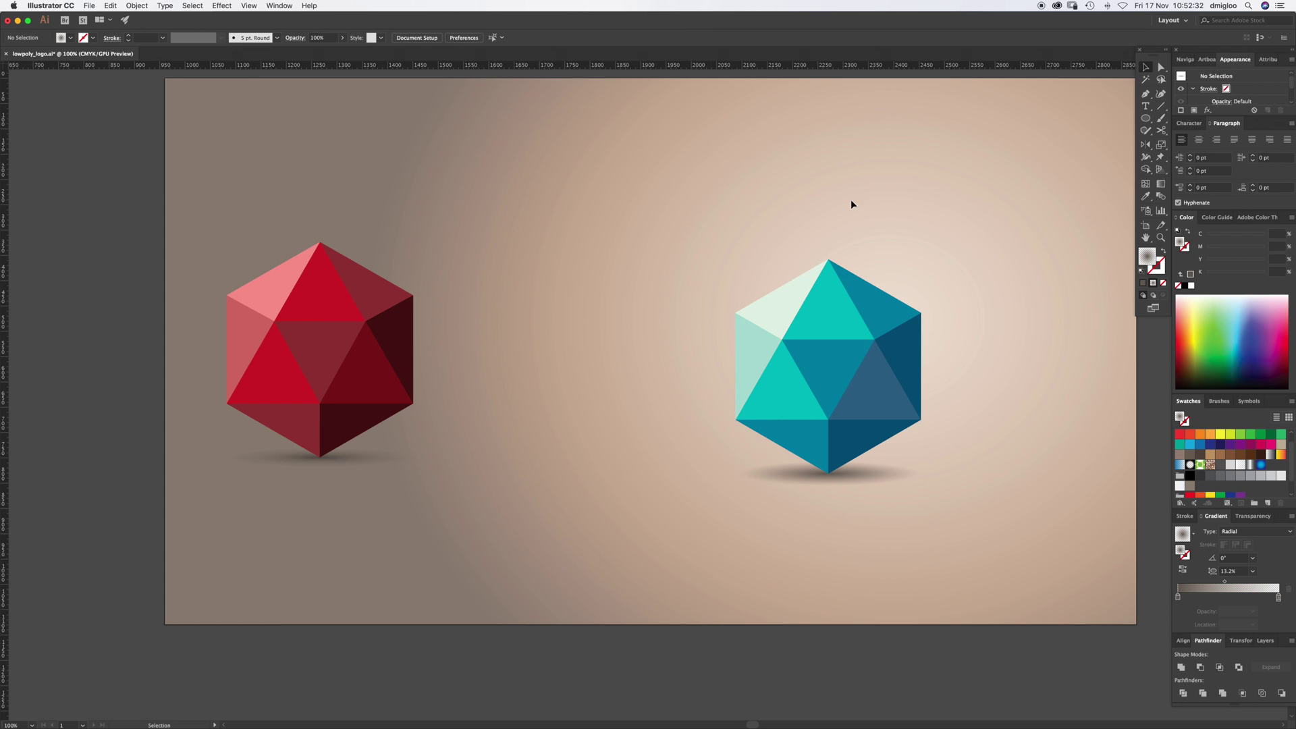
pyautogui.press('super+minus')
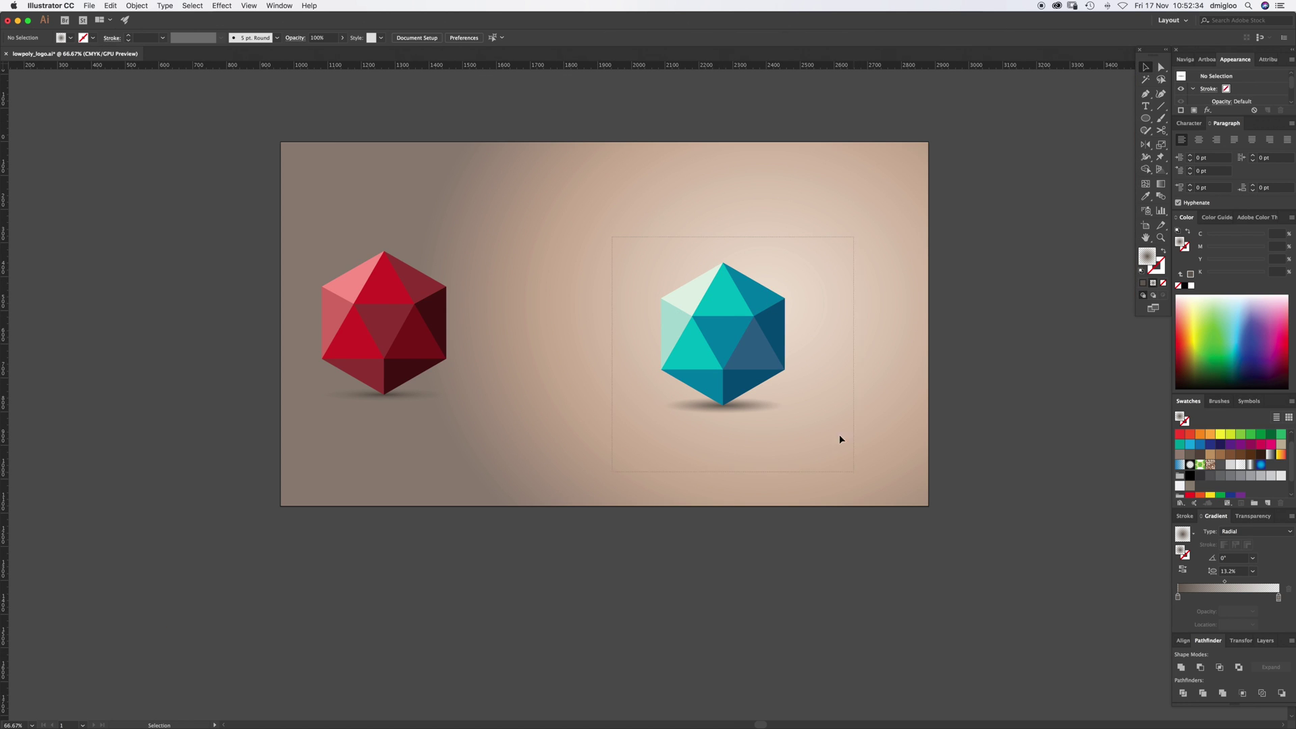
# Place the small gem beside the red one and duplicate it to the lower right
pyautogui.moveTo(767, 359); pyautogui.dragTo(628, 295)
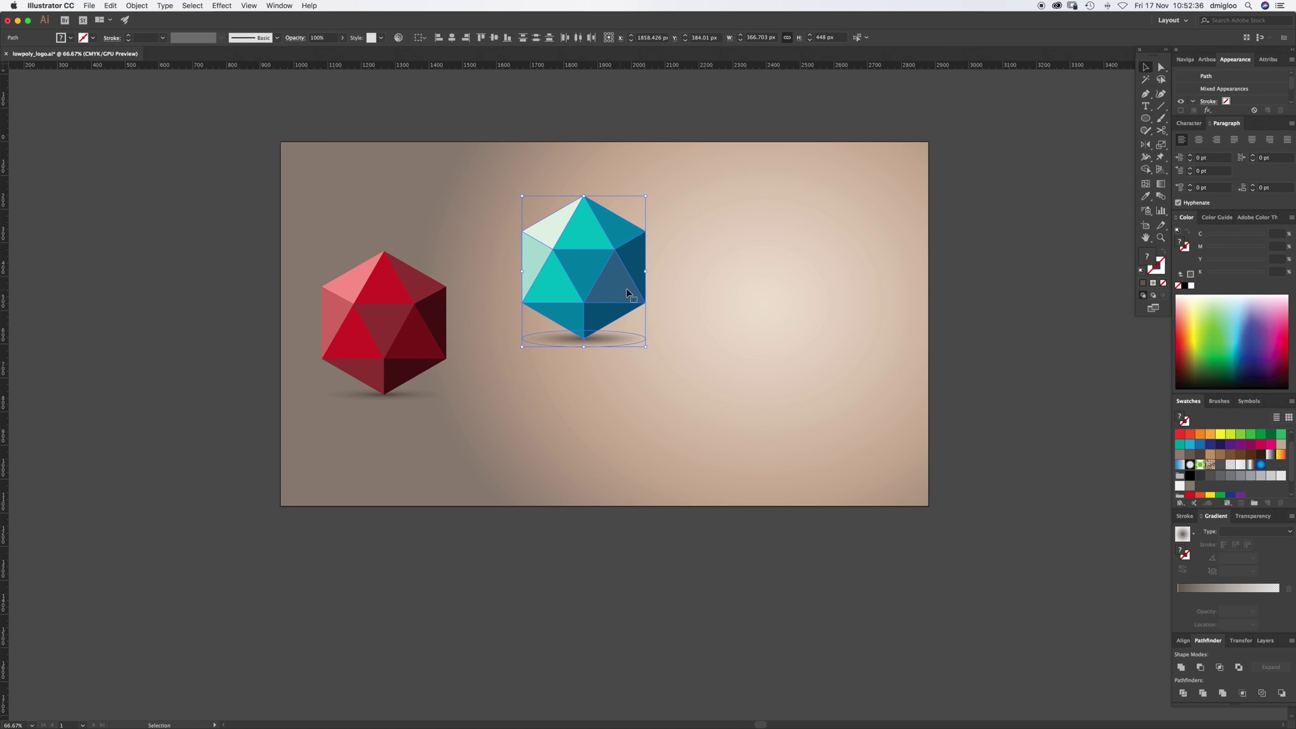
pyautogui.moveTo(617, 290); pyautogui.dragTo(783, 345)
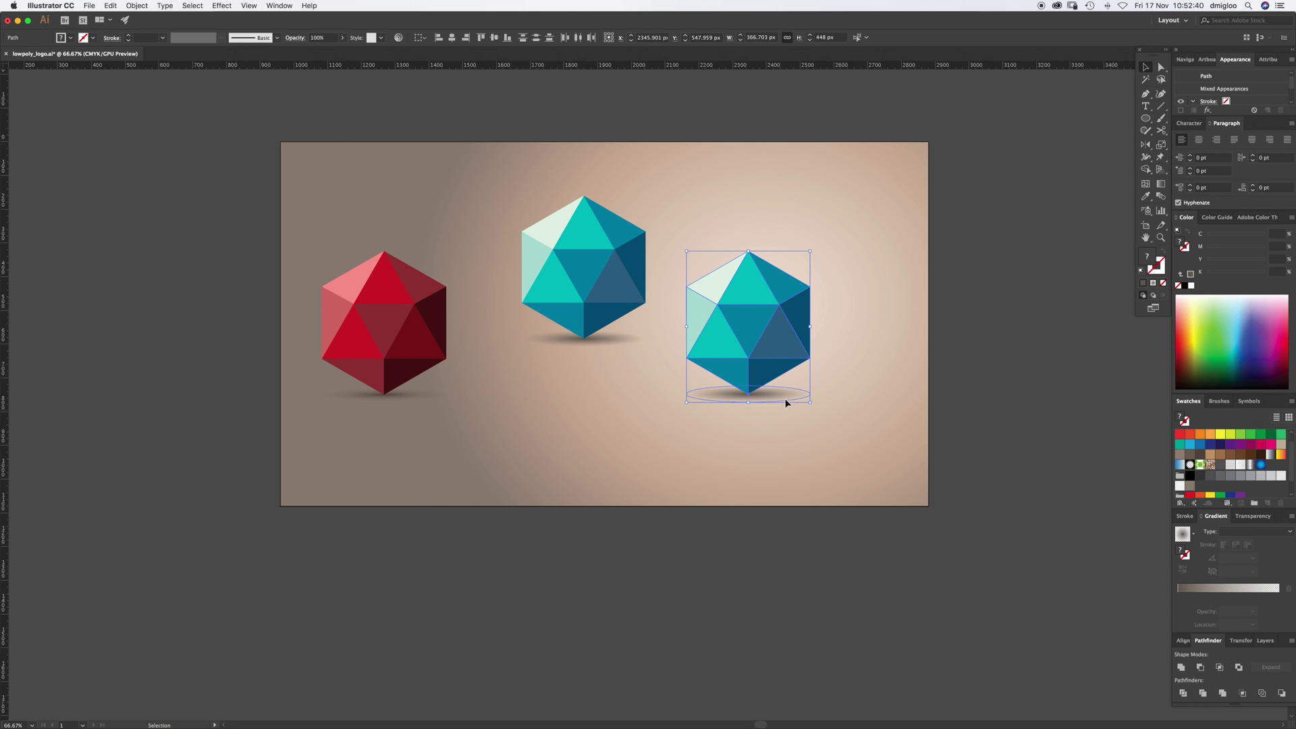
pyautogui.click(871, 277)
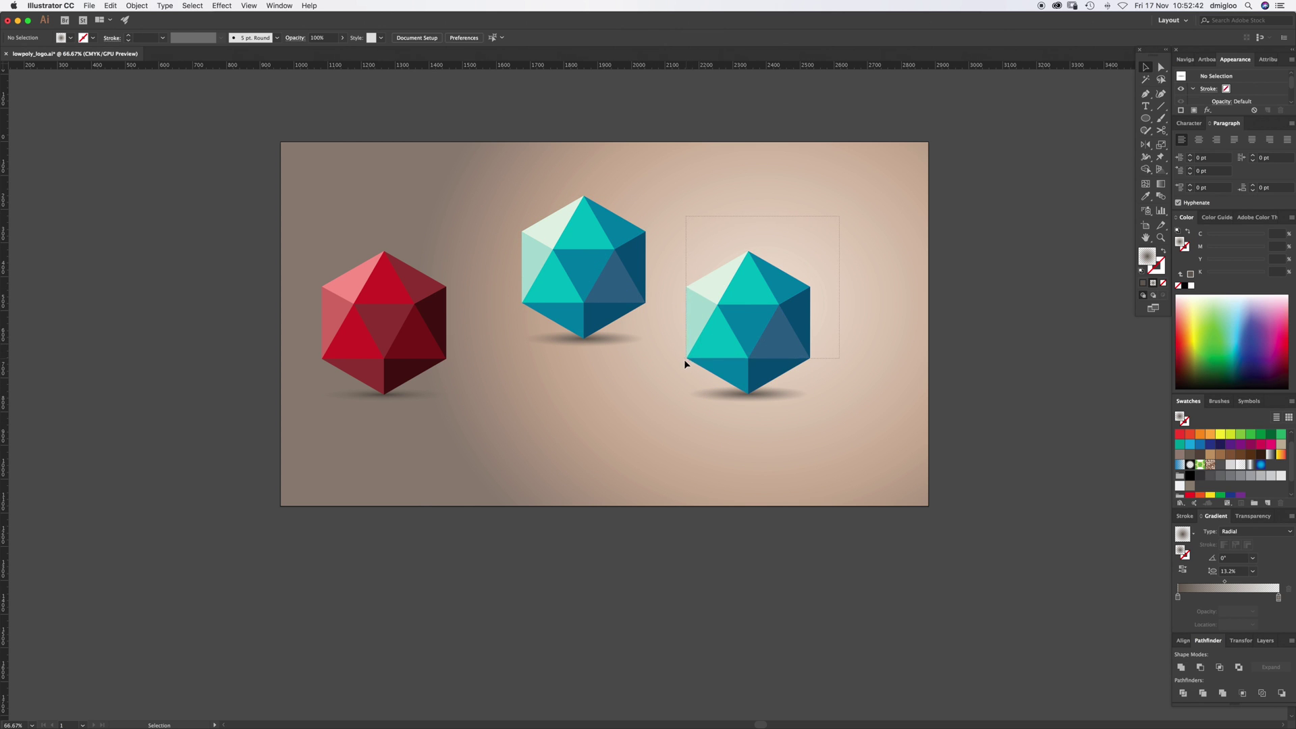
pyautogui.moveTo(679, 362); pyautogui.dragTo(729, 419)
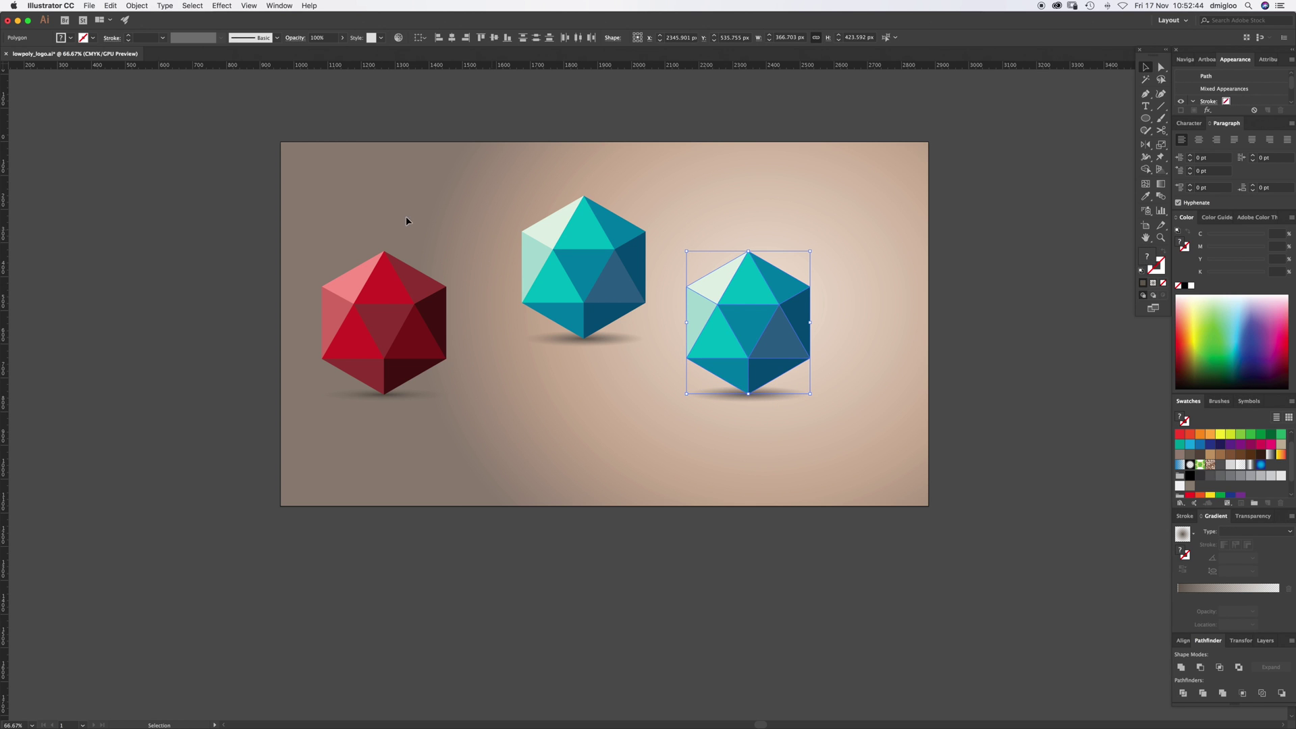
# Recolour the duplicate gem crimson red via Recolor Artwork with linked harmony colours
pyautogui.click(110, 6)
pyautogui.moveTo(147, 172)
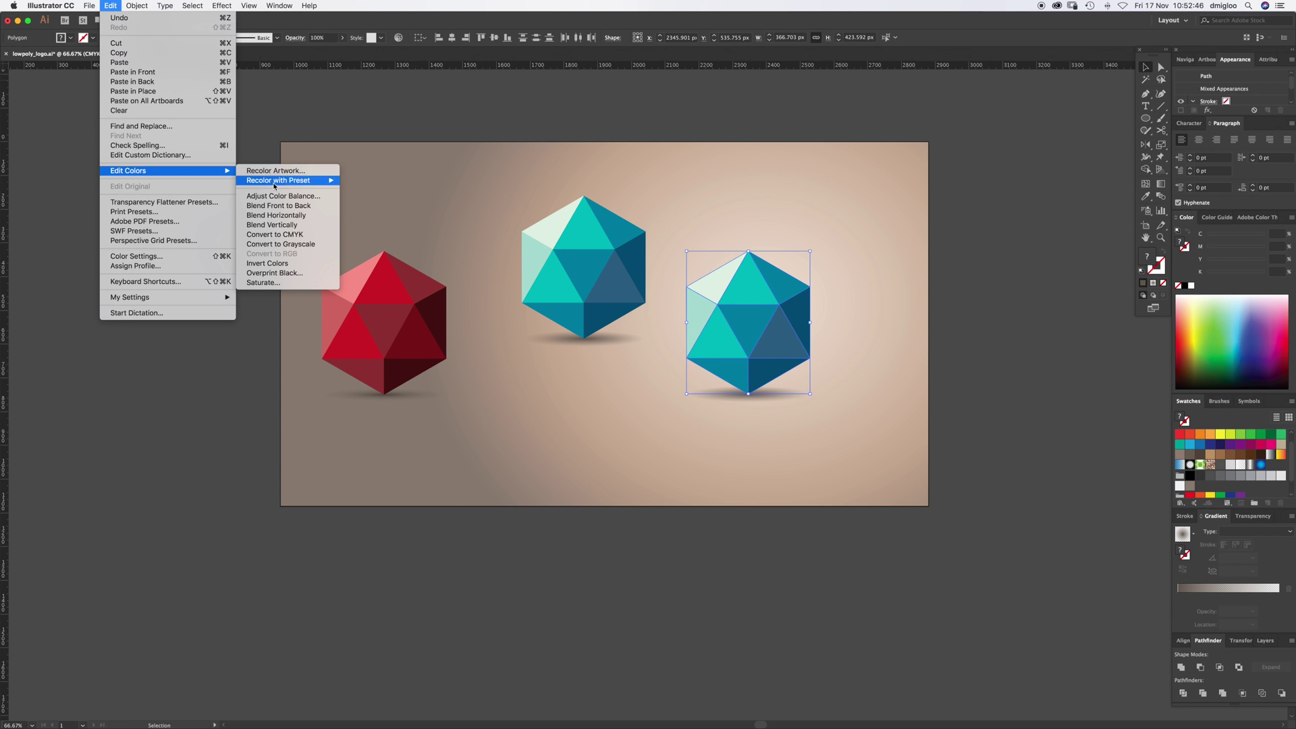
pyautogui.click(264, 171)
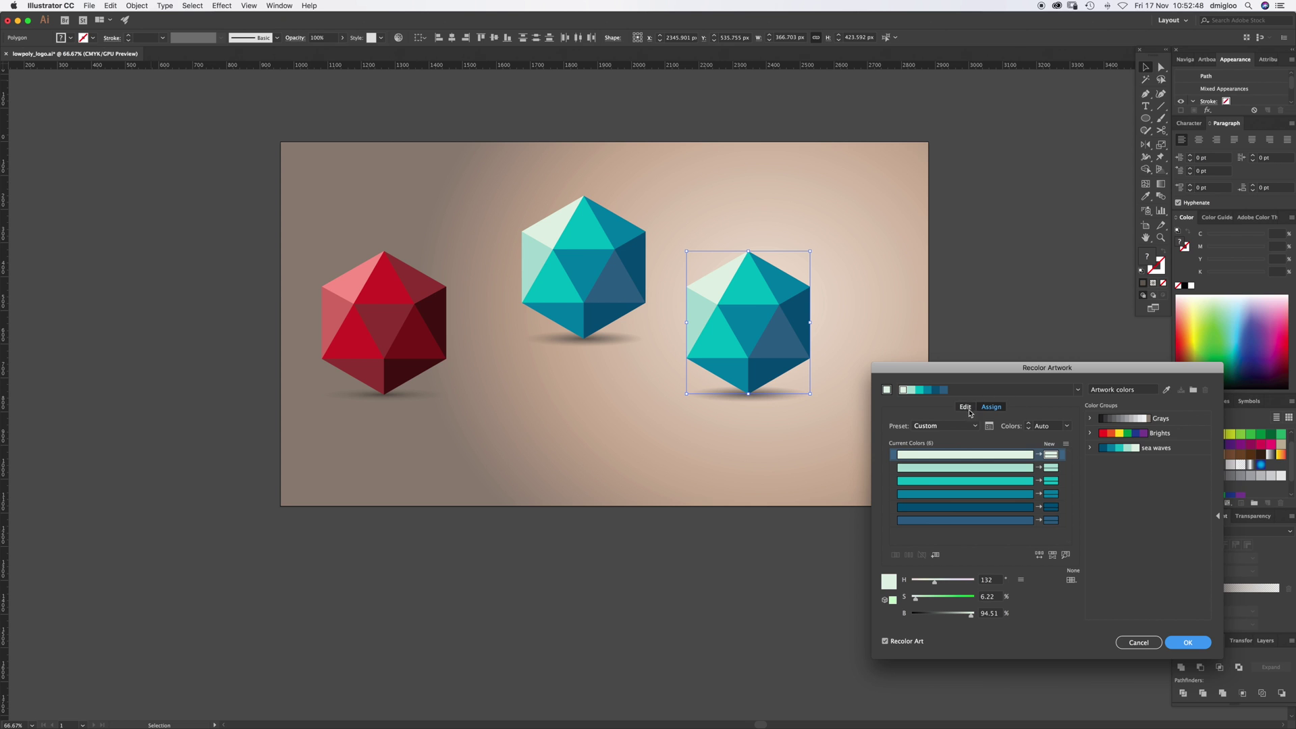
pyautogui.click(966, 408)
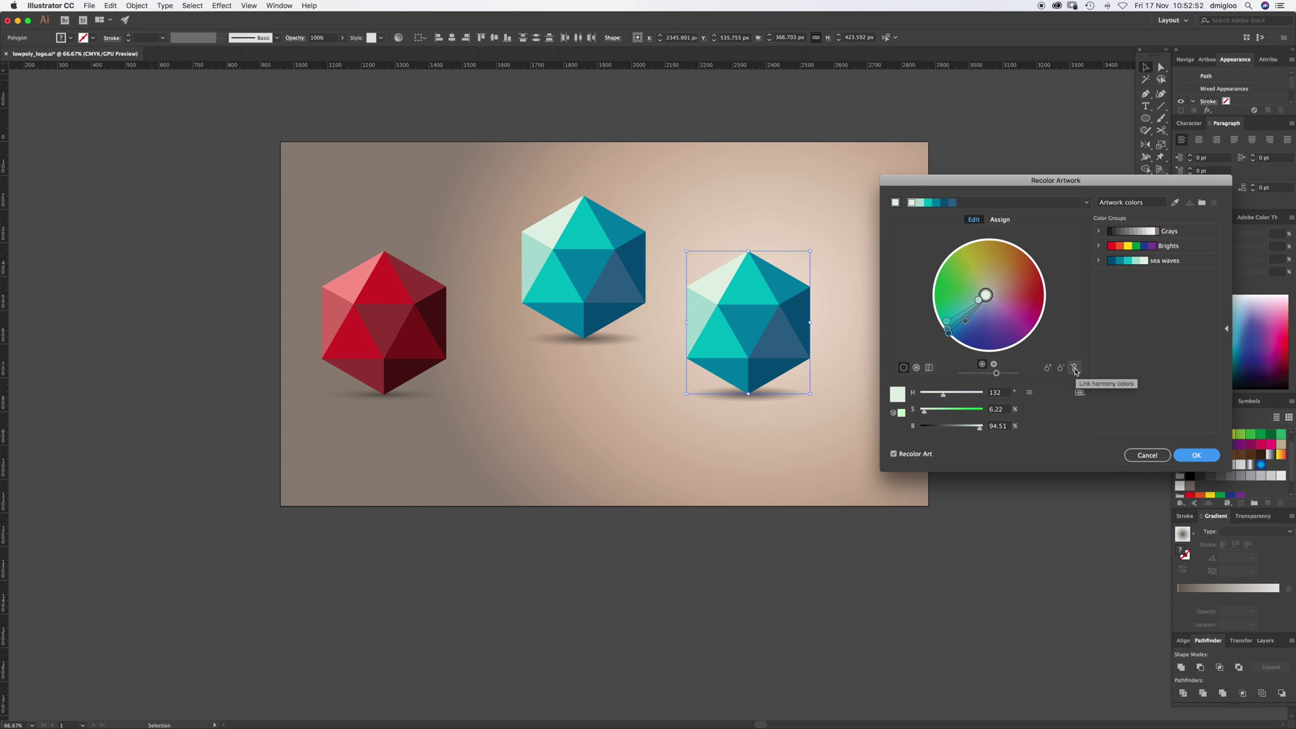
pyautogui.click(1074, 368)
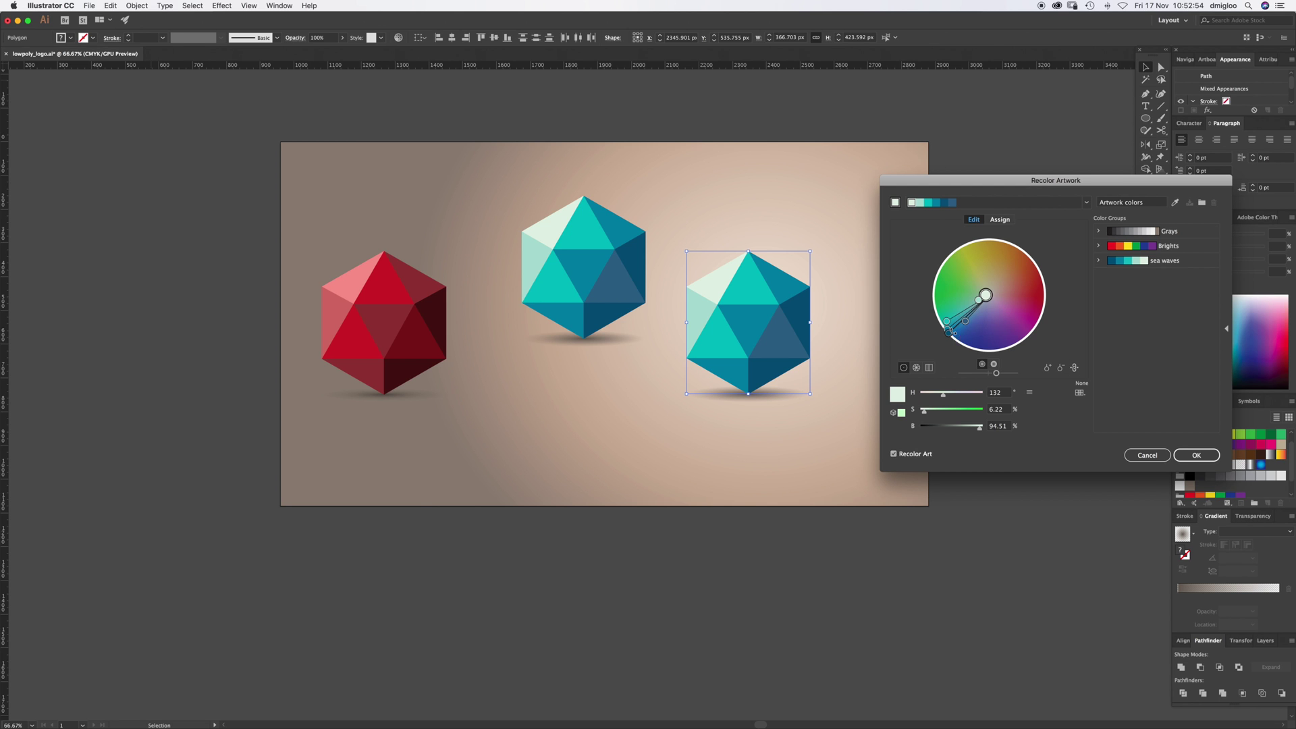
pyautogui.moveTo(951, 333); pyautogui.dragTo(1045, 300)
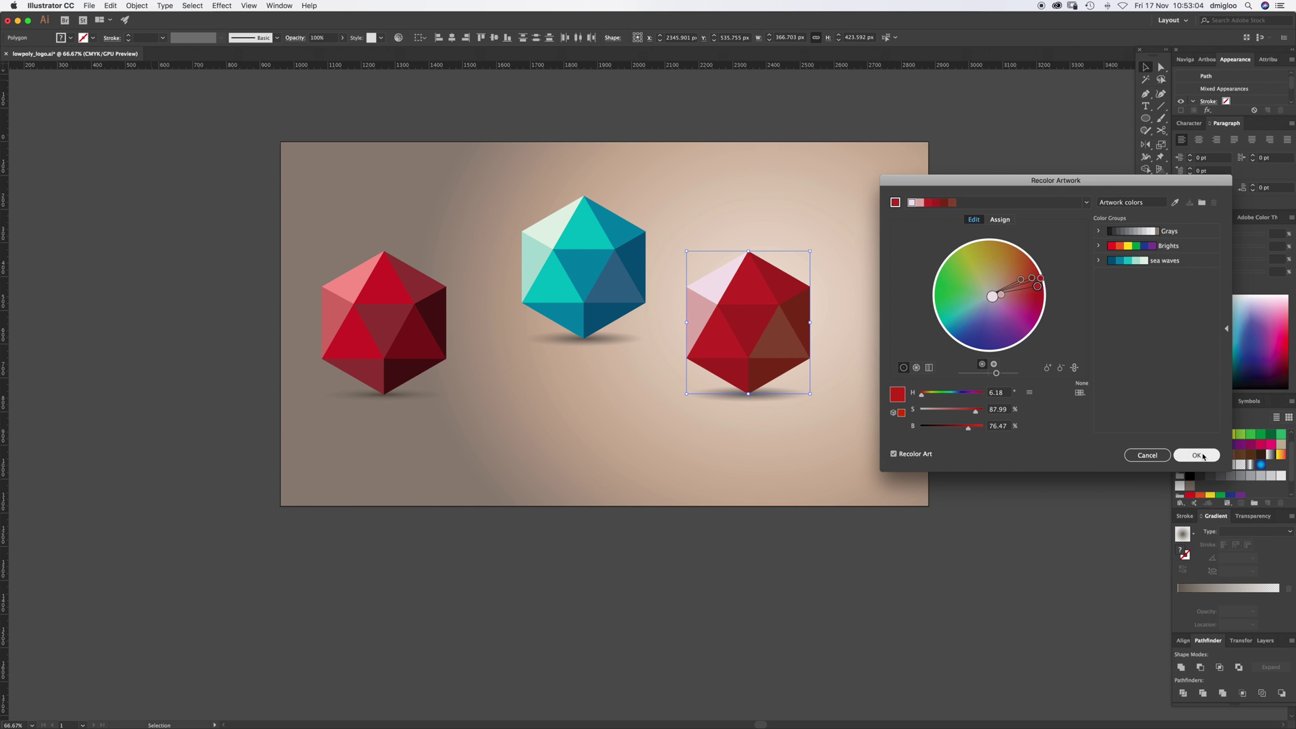
pyautogui.click(1196, 455)
pyautogui.click(977, 386)
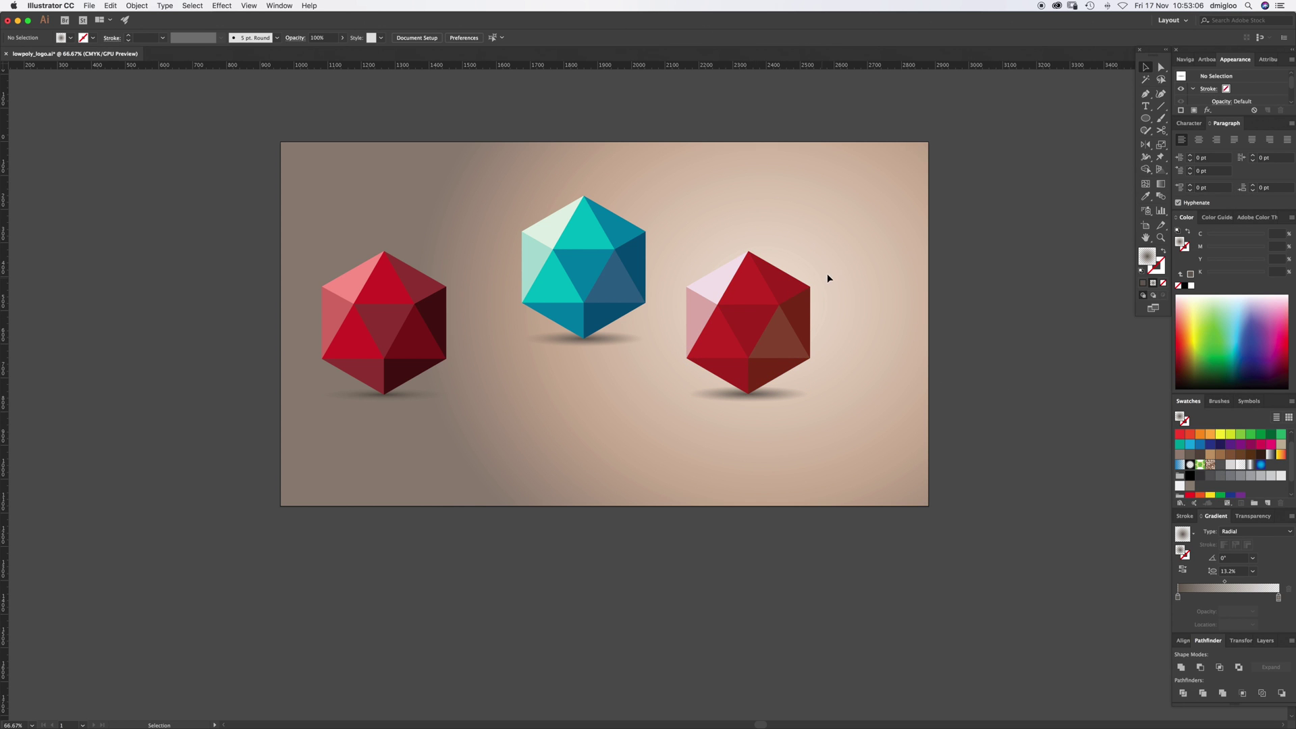
pyautogui.click(758, 326)
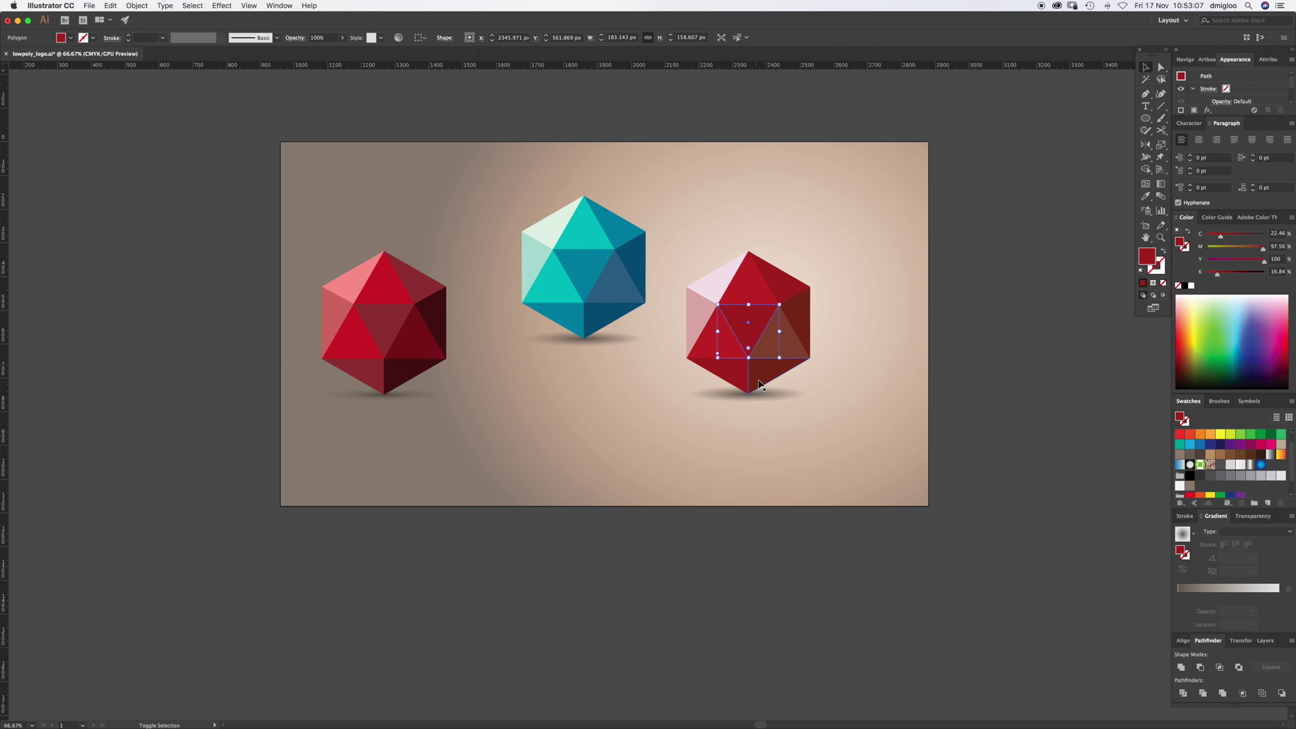
pyautogui.click(852, 301)
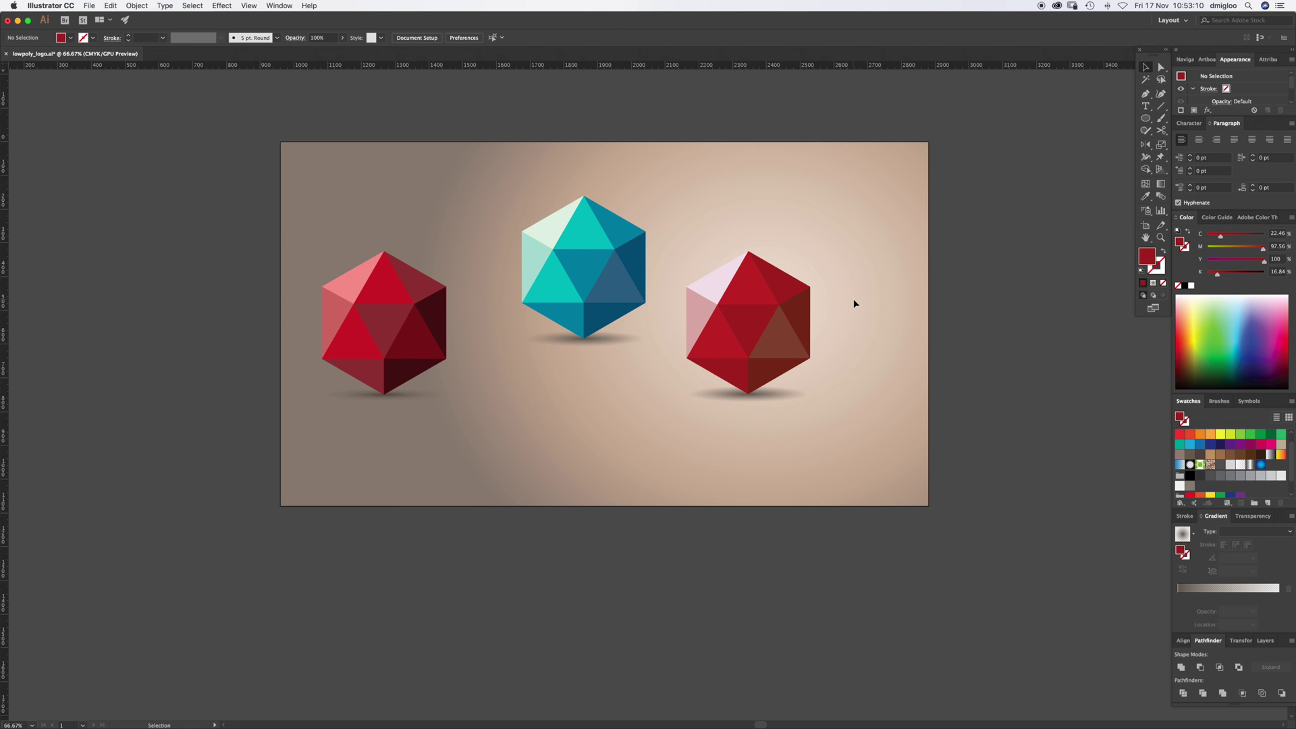